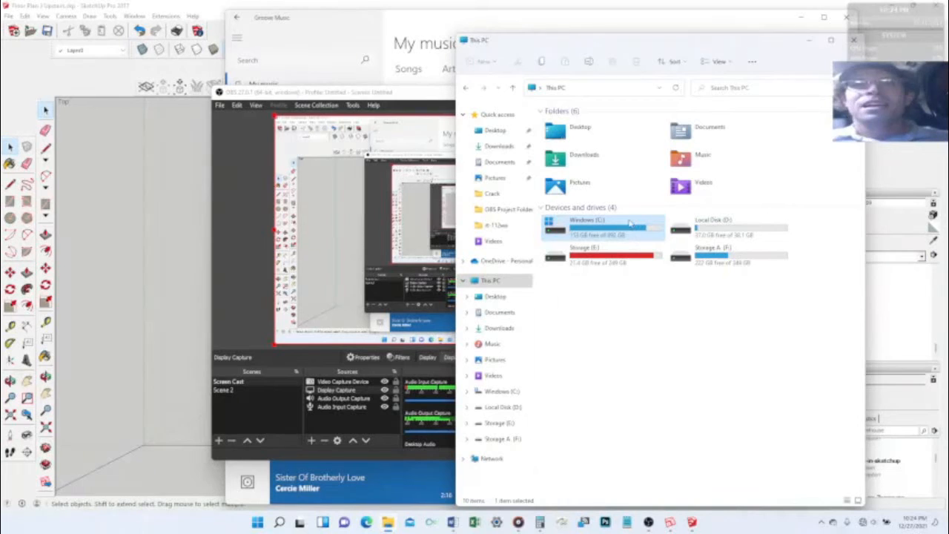
Step: Minimize the File Explorer, OBS and Groove Music windows to bring the SketchUp model into view
{"action": "left_click", "coordinate": [809, 41]}
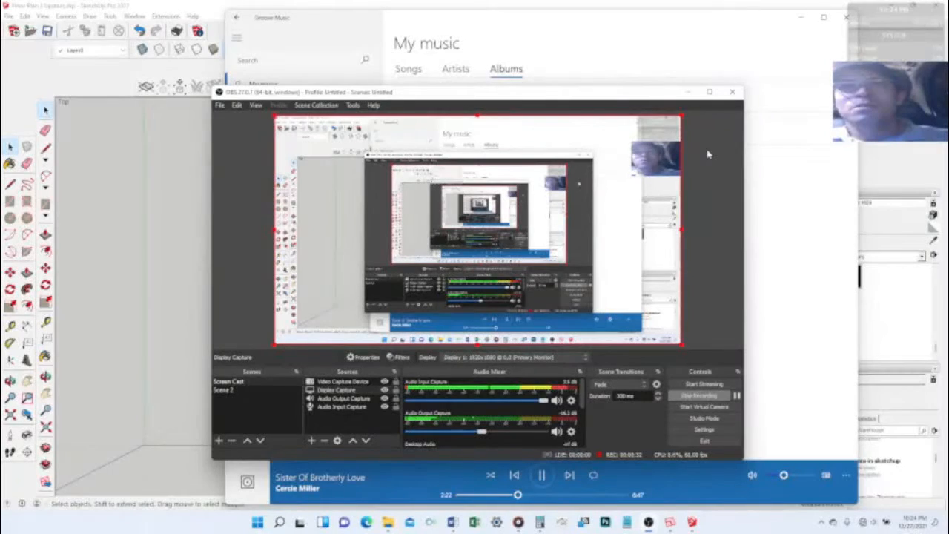
{"action": "left_click", "coordinate": [688, 93]}
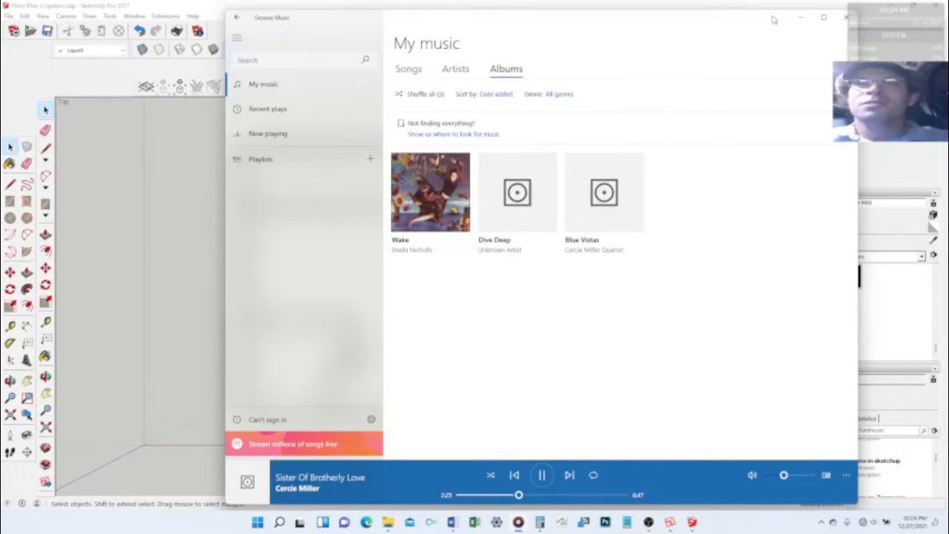
{"action": "left_click", "coordinate": [800, 18]}
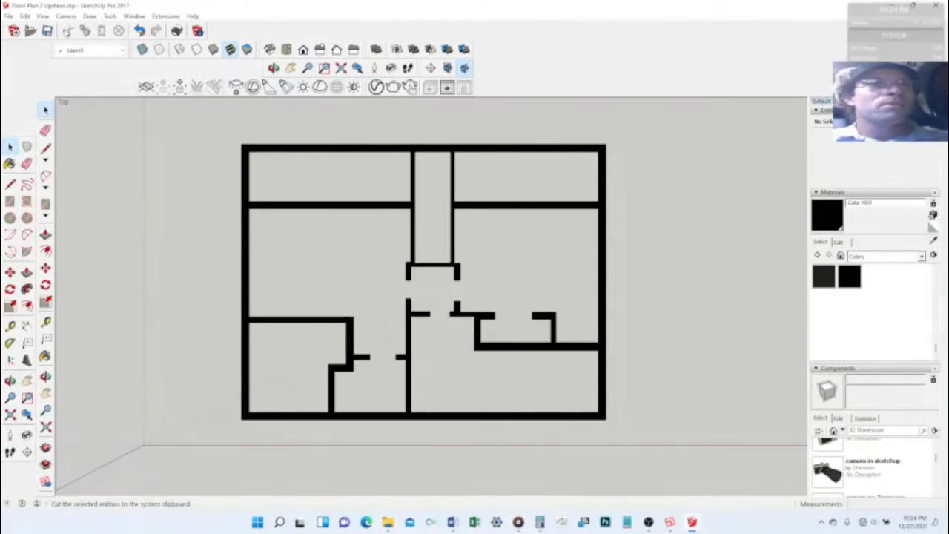
Step: Start a new model, then open the file Floor Plan 2 Main Floor.skp from the Documents folder
{"action": "left_click", "coordinate": [13, 32]}
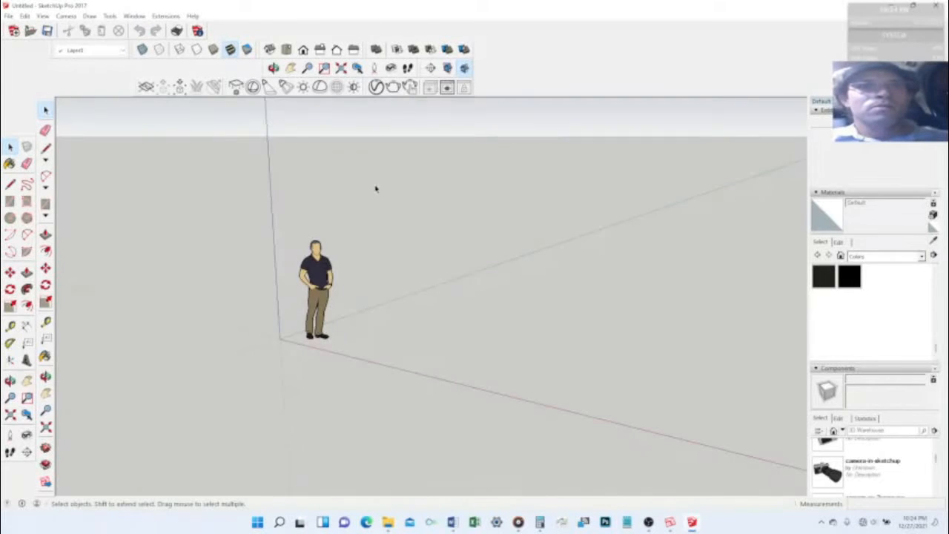
{"action": "left_click", "coordinate": [8, 15]}
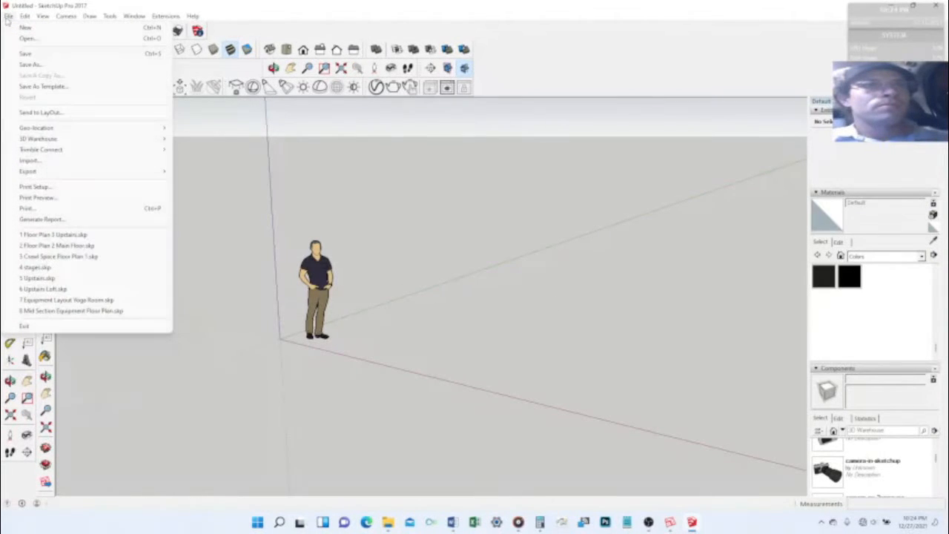
{"action": "mouse_move", "coordinate": [26, 18]}
{"action": "left_click", "coordinate": [30, 37]}
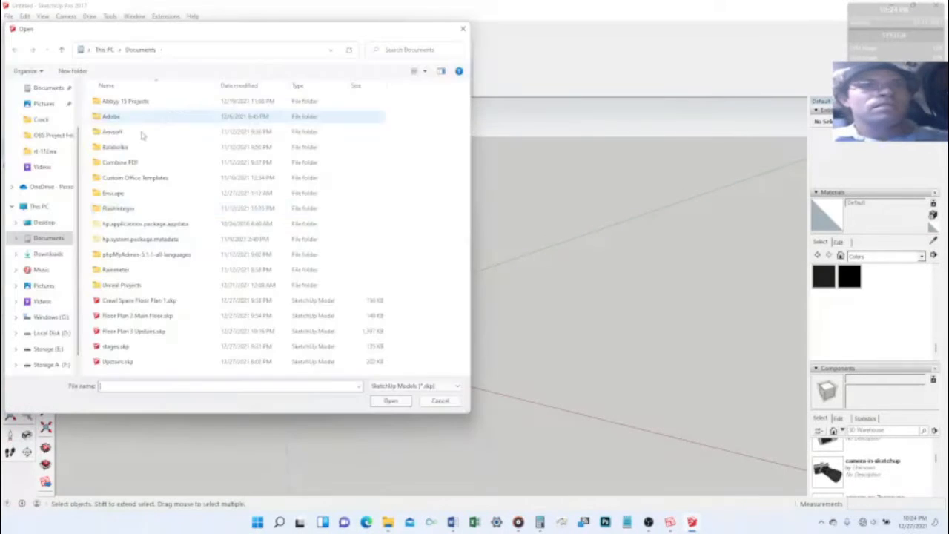
{"action": "left_click", "coordinate": [154, 317]}
{"action": "left_click", "coordinate": [380, 399]}
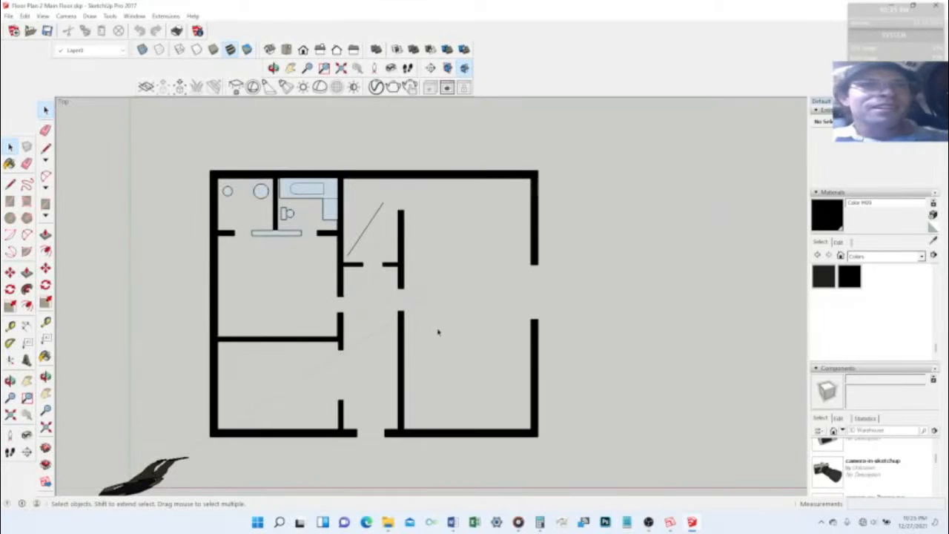
Step: Select the entire floor plan and scale it up uniformly from its far corner by a factor of about 2.65
{"action": "middle_click_drag", "start_coordinate": [390, 285], "coordinate": [386, 264]}
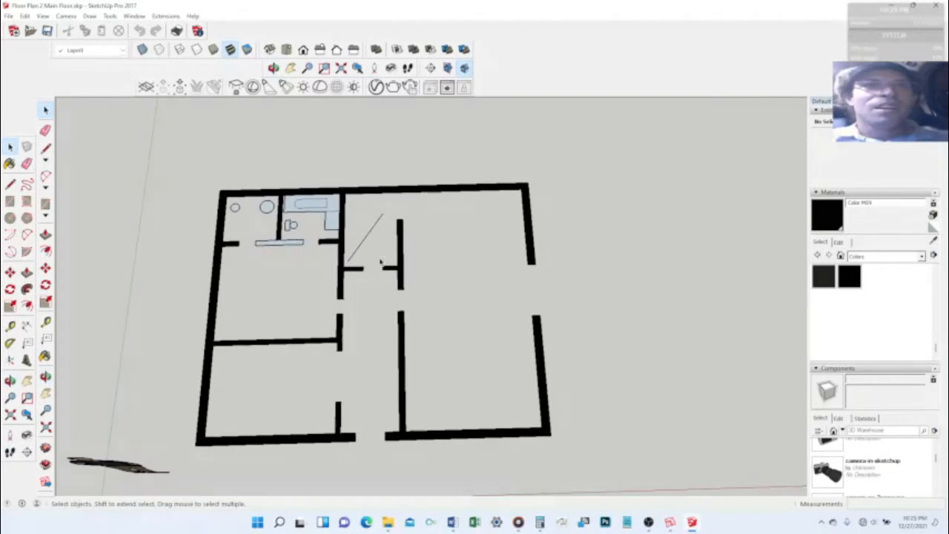
{"action": "middle_click_drag", "start_coordinate": [384, 331], "coordinate": [388, 275]}
{"action": "middle_click_drag", "start_coordinate": [385, 333], "coordinate": [364, 425]}
{"action": "middle_click_drag", "start_coordinate": [383, 371], "coordinate": [415, 319]}
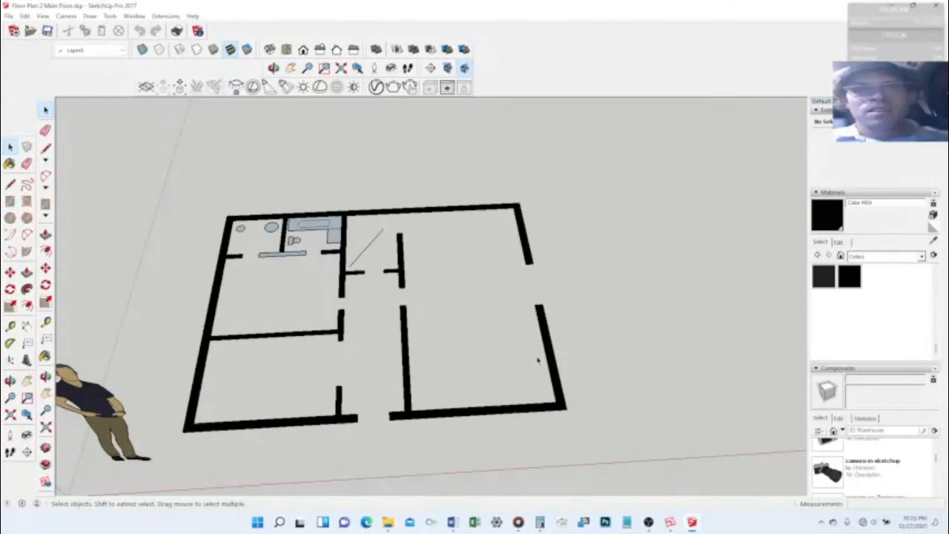
{"action": "left_click_drag", "start_coordinate": [598, 402], "coordinate": [255, 349]}
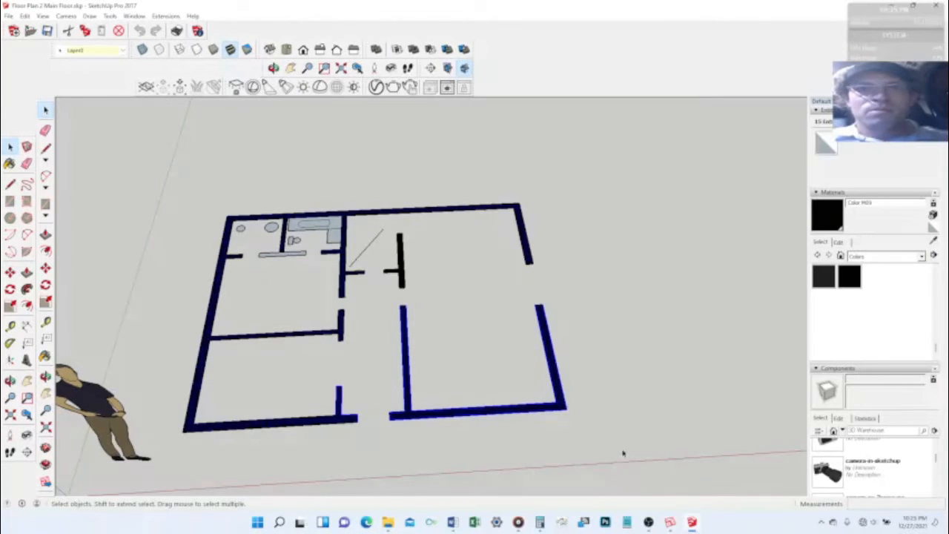
{"action": "left_click_drag", "start_coordinate": [448, 440], "coordinate": [200, 375]}
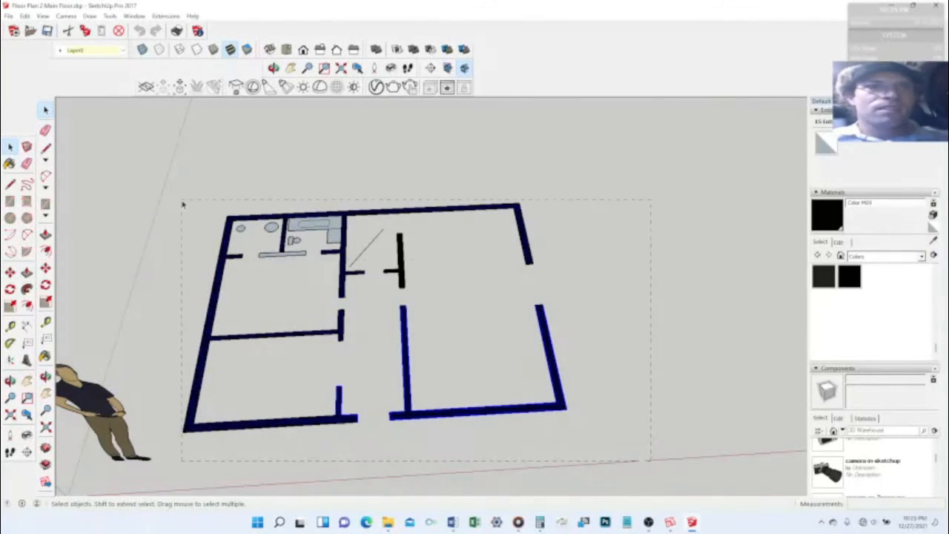
{"action": "left_click_drag", "start_coordinate": [175, 184], "coordinate": [167, 215]}
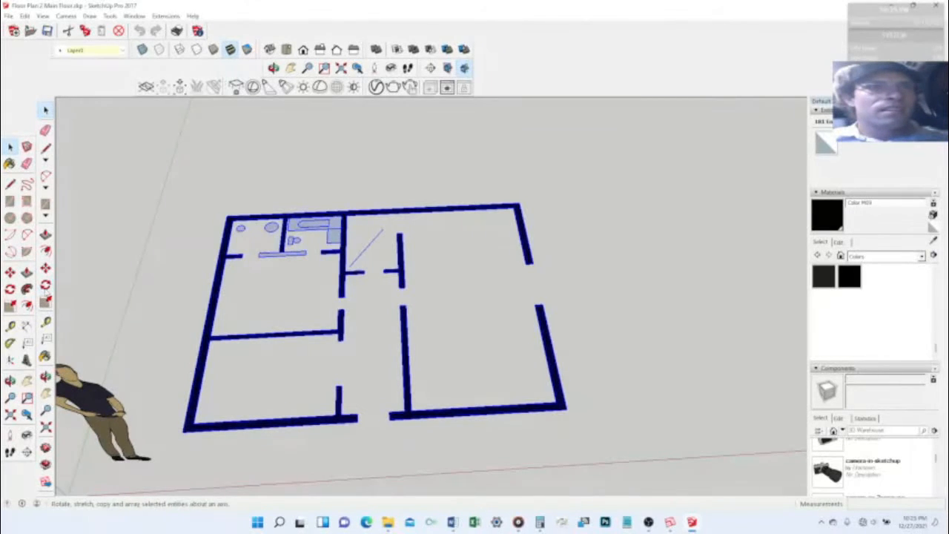
{"action": "left_click", "coordinate": [45, 302]}
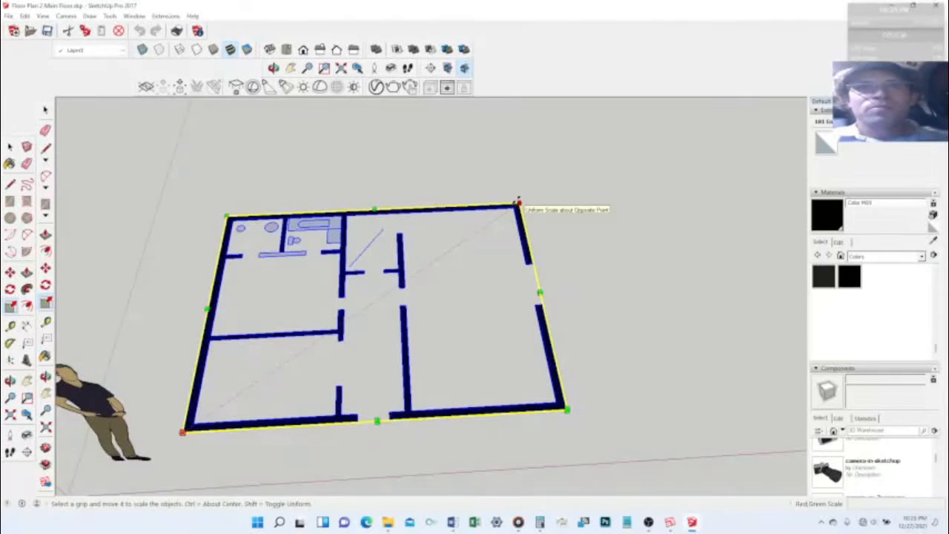
{"action": "scroll", "coordinate": [517, 204], "scroll_direction": "down", "scroll_amount": 3}
{"action": "mouse_move", "coordinate": [519, 203]}
{"action": "left_mouse_down"}
{"action": "mouse_move", "coordinate": [585, 156]}
{"action": "mouse_move", "coordinate": [667, 134]}
{"action": "left_mouse_up"}
{"action": "middle_click_drag", "start_coordinate": [705, 100], "coordinate": [703, 152], "text": "shift"}
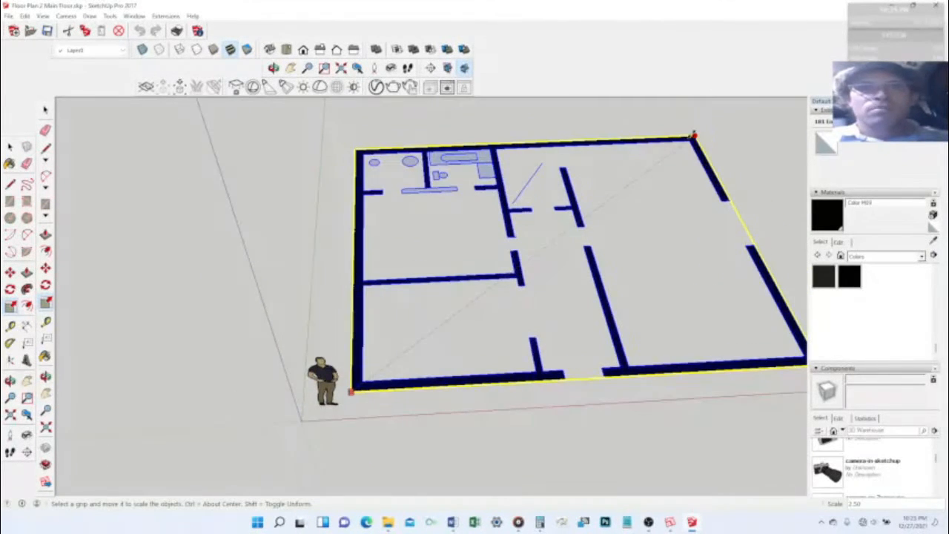
{"action": "left_click_drag", "start_coordinate": [682, 138], "coordinate": [706, 134]}
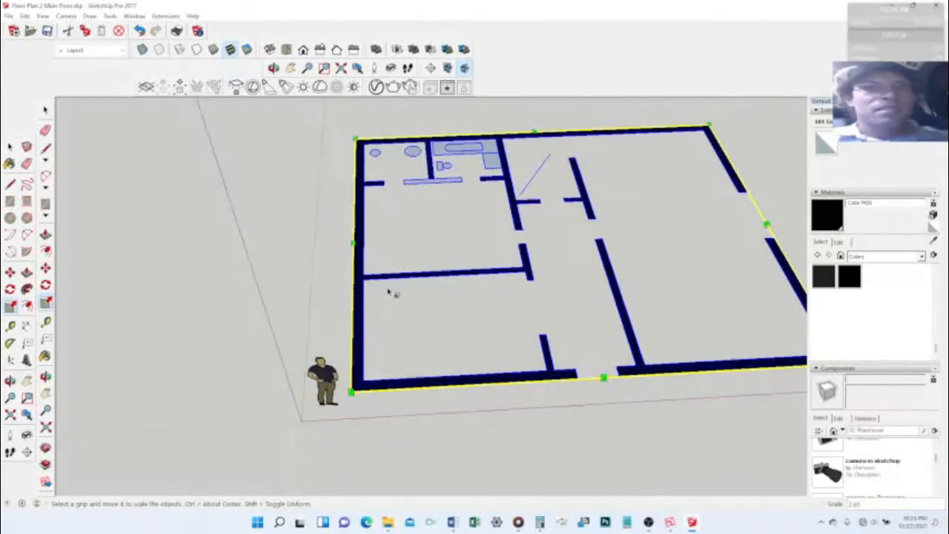
Step: Move the selected floor plan so that its outer front-left corner sits at the axes origin
{"action": "key", "text": "m"}
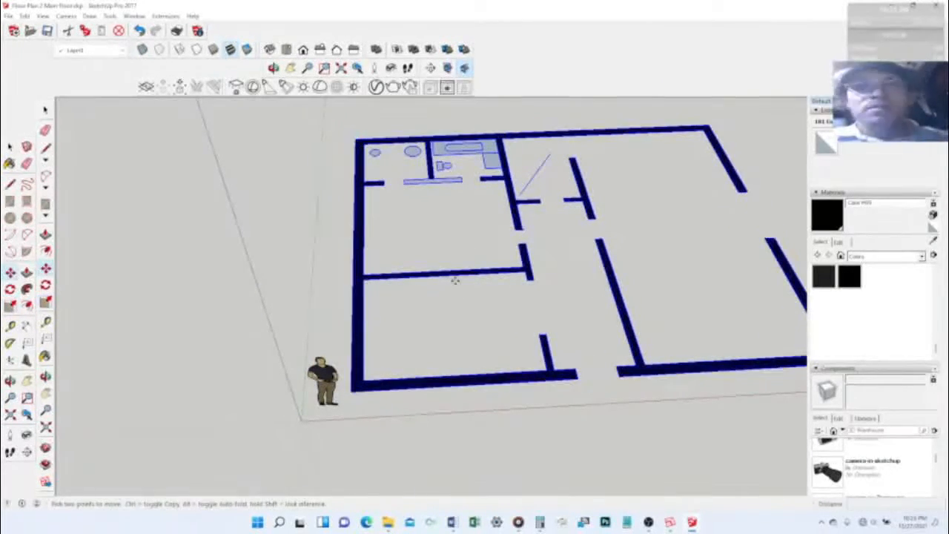
{"action": "left_click", "coordinate": [492, 259]}
{"action": "left_click", "coordinate": [452, 279]}
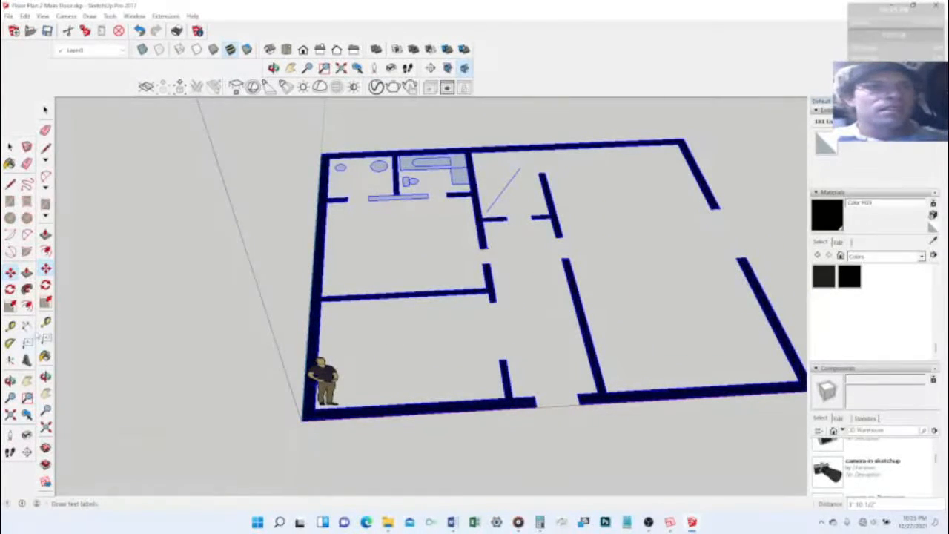
{"action": "key", "text": "space"}
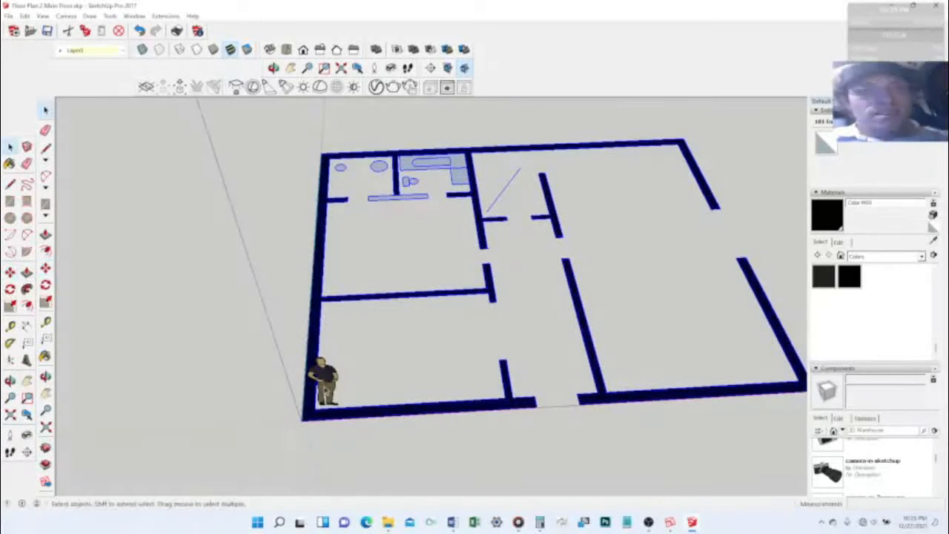
Step: Move the human figure away from the corner wall into the front-left room of the plan and deselect it
{"action": "left_click", "coordinate": [323, 382]}
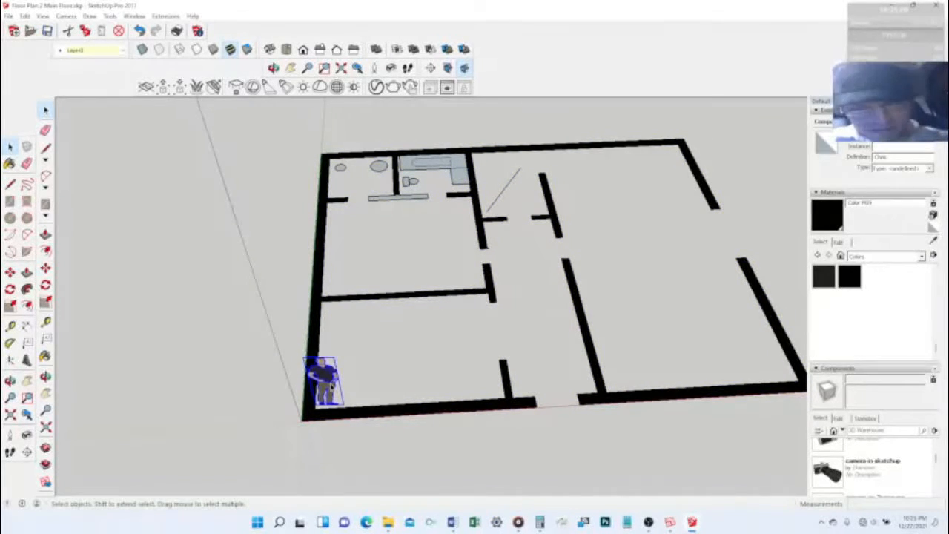
{"action": "key", "text": "m"}
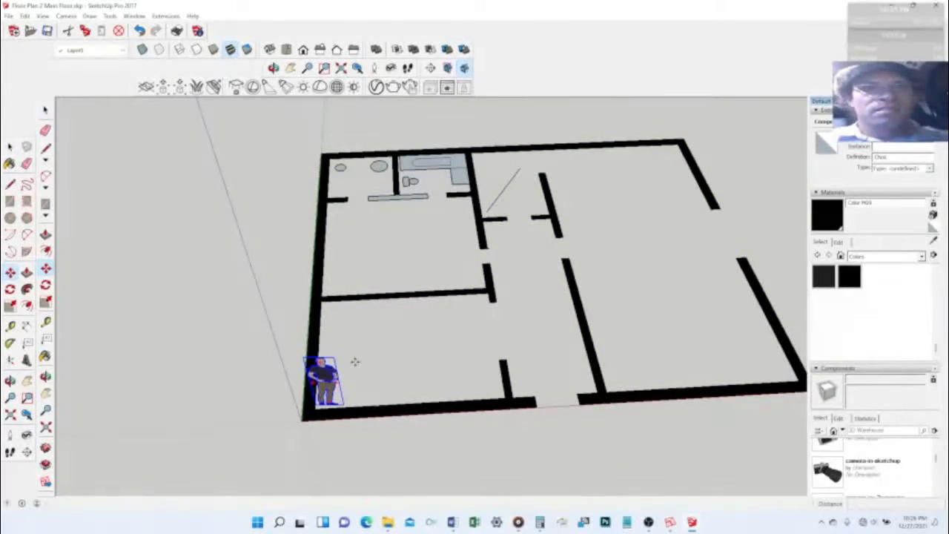
{"action": "left_click", "coordinate": [381, 345]}
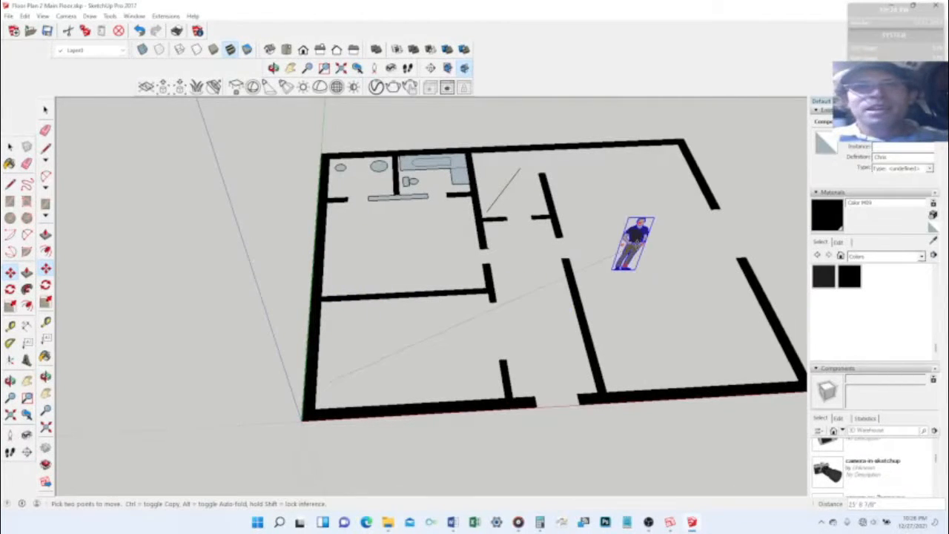
{"action": "key", "text": "q"}
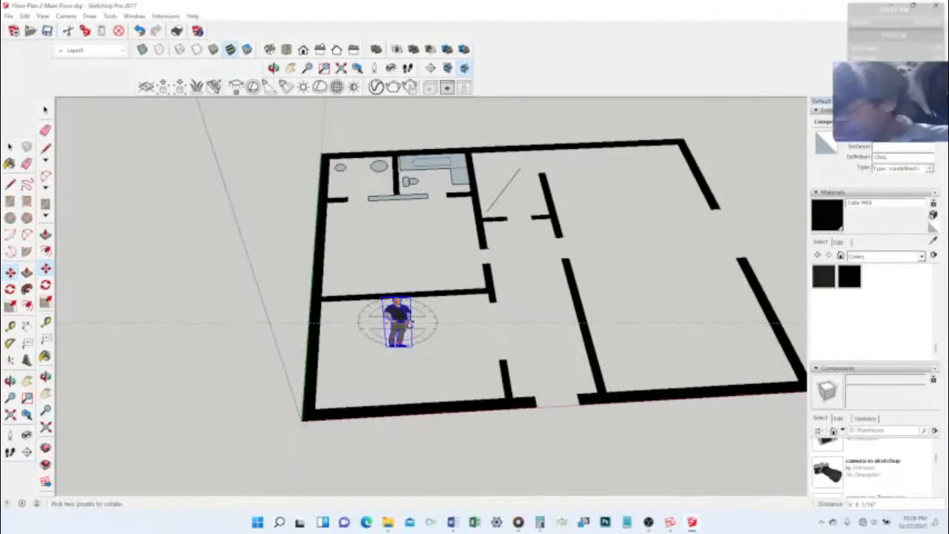
{"action": "key", "text": "m"}
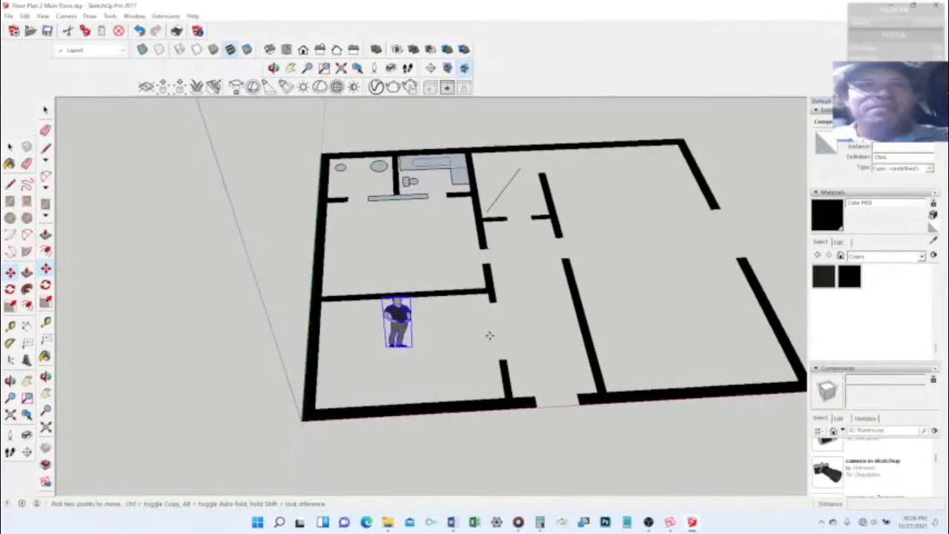
{"action": "left_click", "coordinate": [490, 335]}
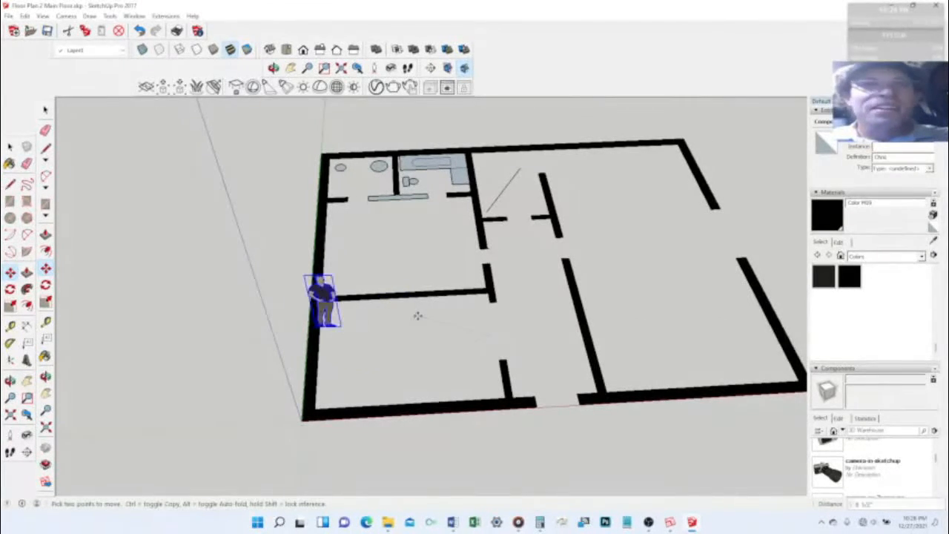
{"action": "key", "text": "space"}
{"action": "left_click", "coordinate": [461, 354]}
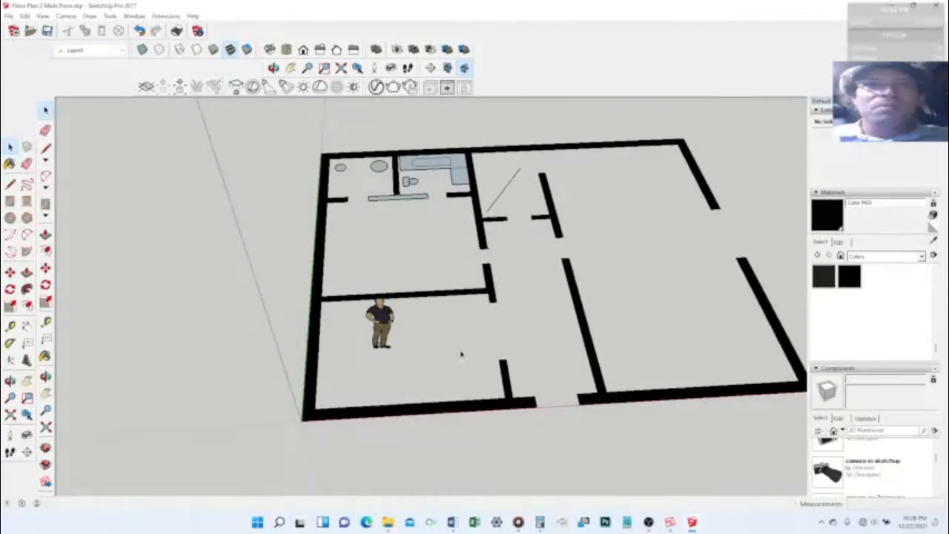
Step: Push/Pull the large circle in the back-left utility room into a tall cylinder and the small circle into a short one
{"action": "scroll", "coordinate": [329, 229], "scroll_direction": "up", "scroll_amount": 3}
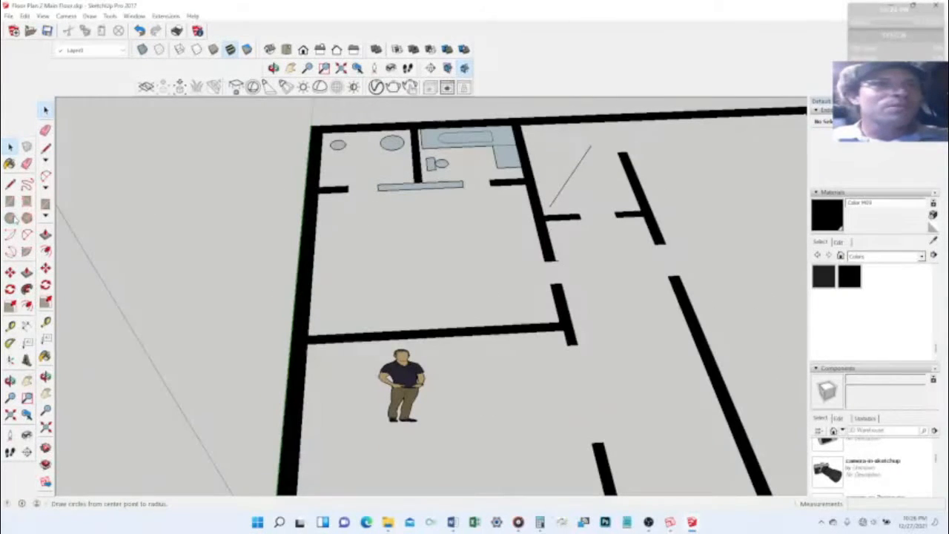
{"action": "left_click", "coordinate": [26, 270]}
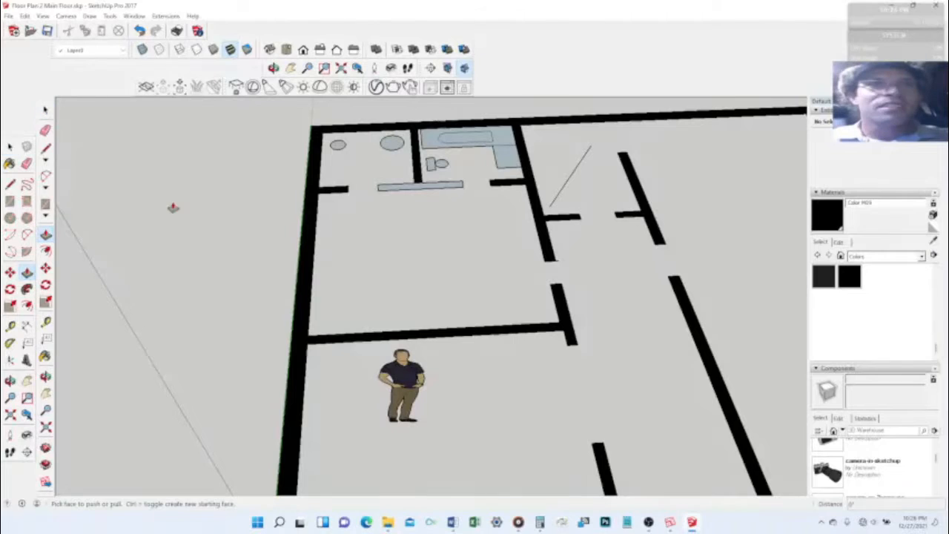
{"action": "left_click_drag", "start_coordinate": [393, 143], "coordinate": [398, 95]}
{"action": "middle_click_drag", "start_coordinate": [399, 94], "coordinate": [399, 104], "text": "shift"}
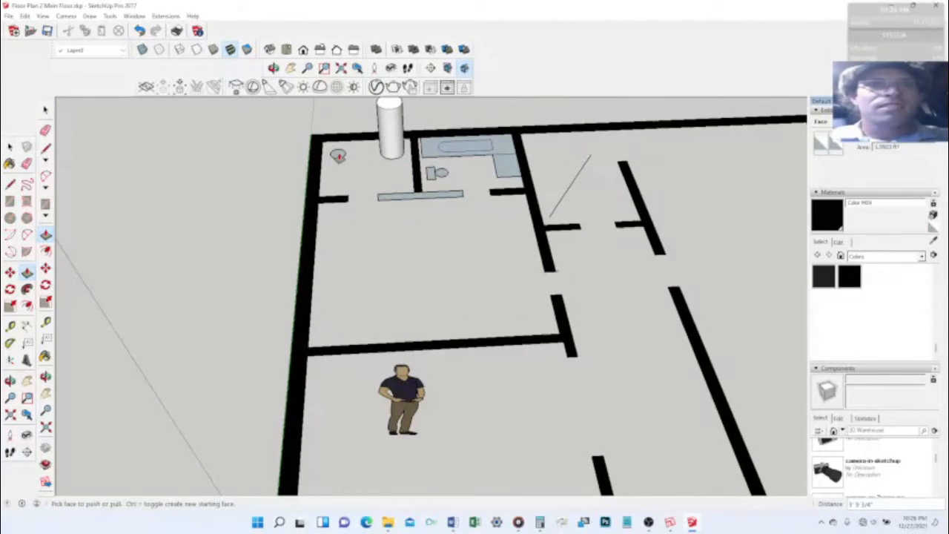
{"action": "double_click", "coordinate": [338, 155]}
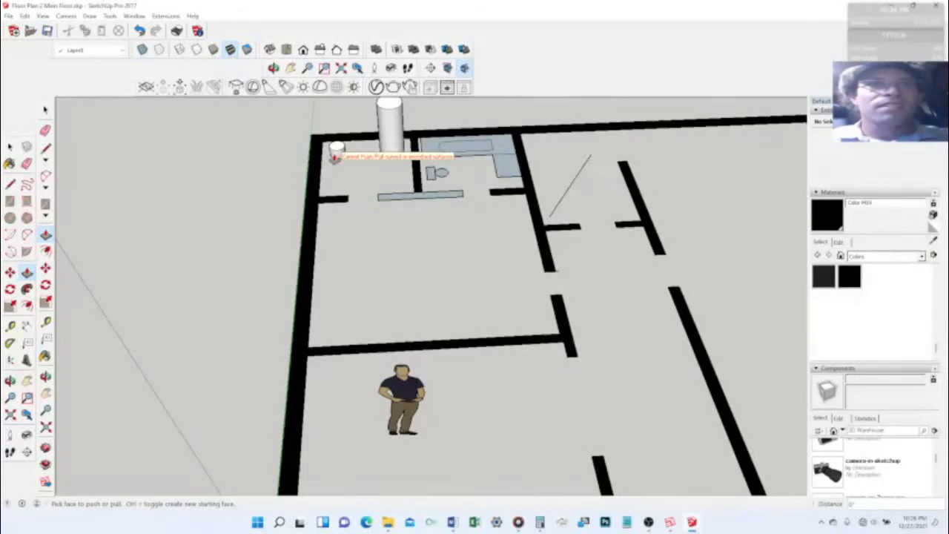
{"action": "left_click", "coordinate": [337, 149]}
{"action": "left_click", "coordinate": [337, 147]}
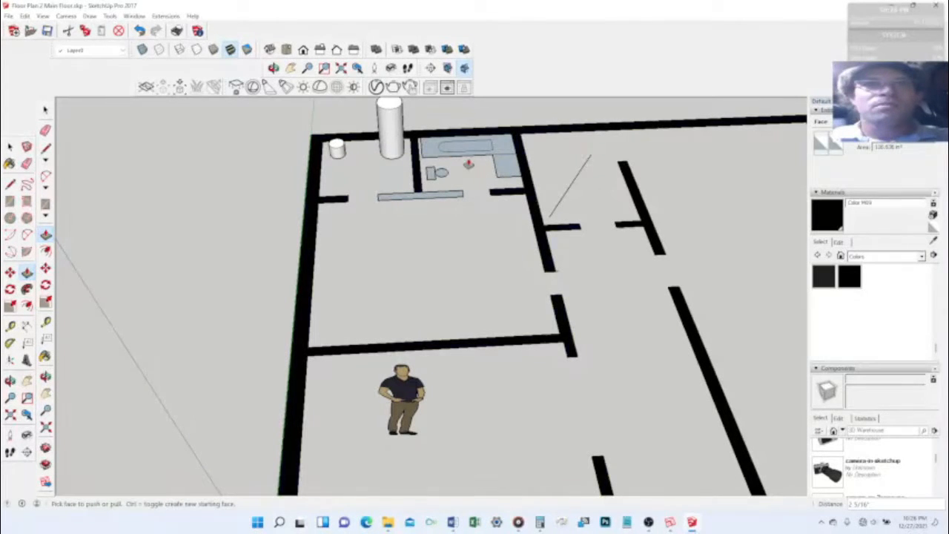
Step: Push/Pull the toilet's bowl and tank and the bathroom's corner cabinet upward into solids
{"action": "left_click", "coordinate": [439, 170]}
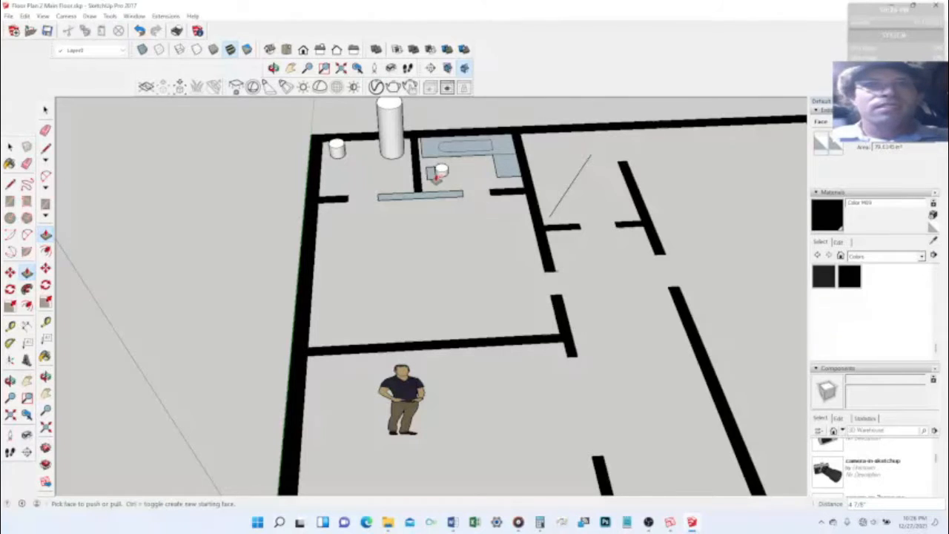
{"action": "left_click", "coordinate": [432, 169]}
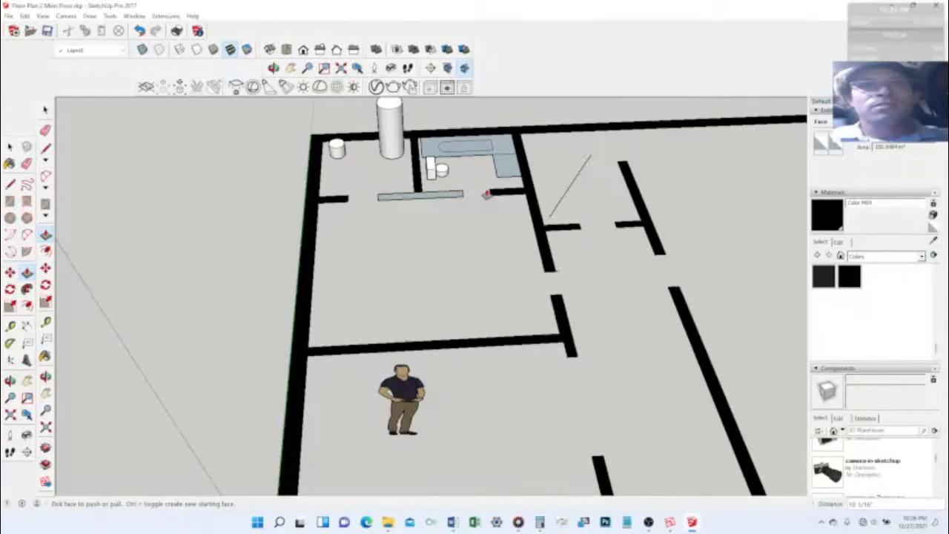
{"action": "left_click", "coordinate": [508, 171]}
{"action": "left_click", "coordinate": [508, 152]}
Step: Push/Pull the bathtub surround upward and recess the tub's basin face into it
{"action": "left_click", "coordinate": [446, 152]}
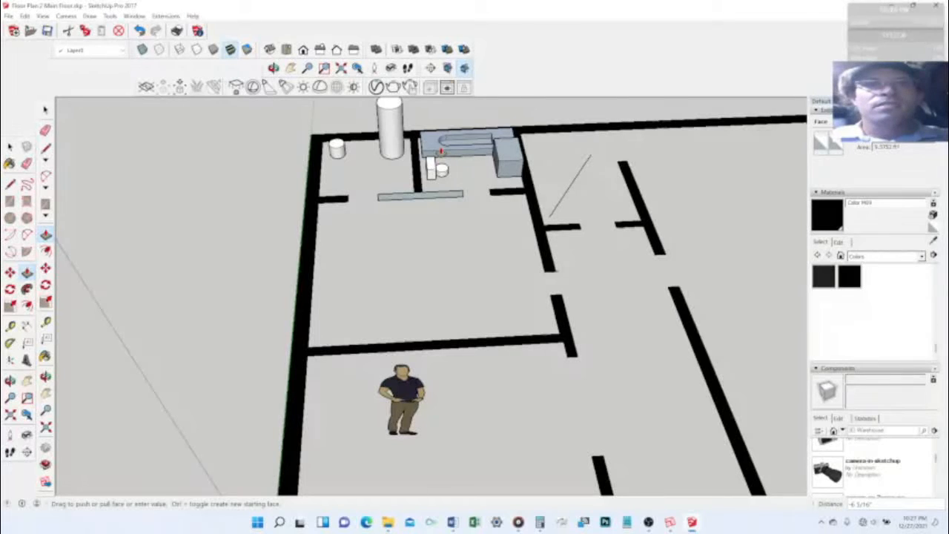
{"action": "left_click", "coordinate": [447, 155]}
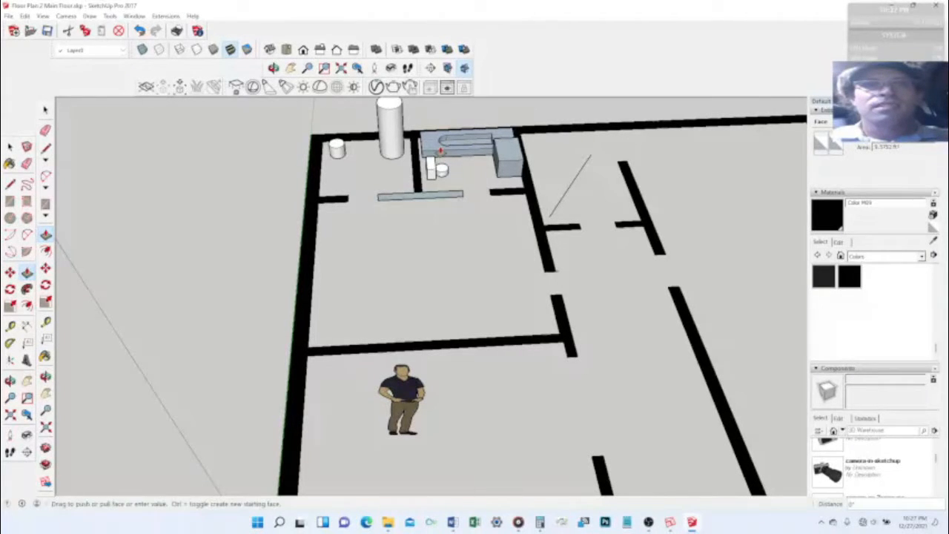
{"action": "left_click", "coordinate": [440, 152]}
{"action": "left_click", "coordinate": [441, 153]}
{"action": "scroll", "coordinate": [492, 178], "scroll_direction": "down", "scroll_amount": 4}
{"action": "scroll", "coordinate": [492, 185], "scroll_direction": "up", "scroll_amount": 7}
{"action": "scroll", "coordinate": [491, 191], "scroll_direction": "down", "scroll_amount": 1}
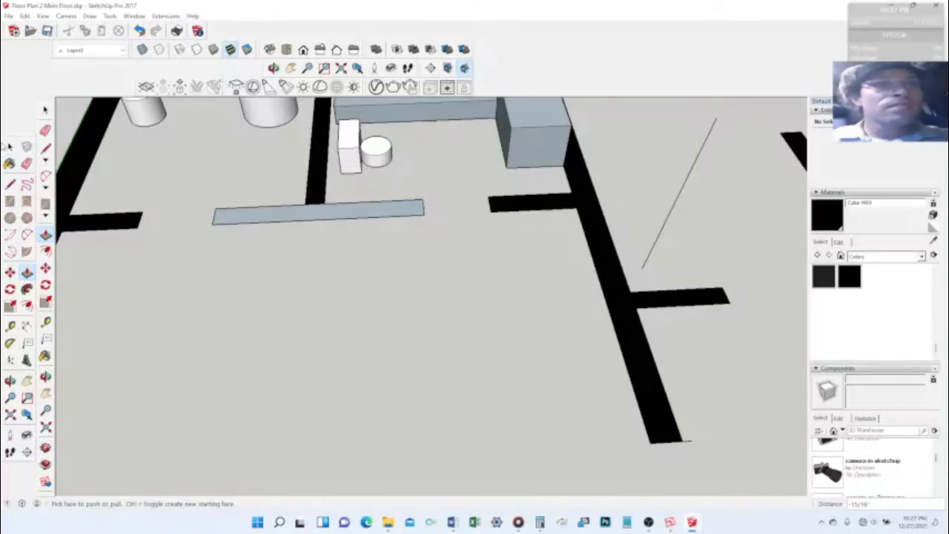
Step: Delete the edge dividing the unpainted wall strip in front of the bathroom from the adjoining wall
{"action": "left_click", "coordinate": [11, 148]}
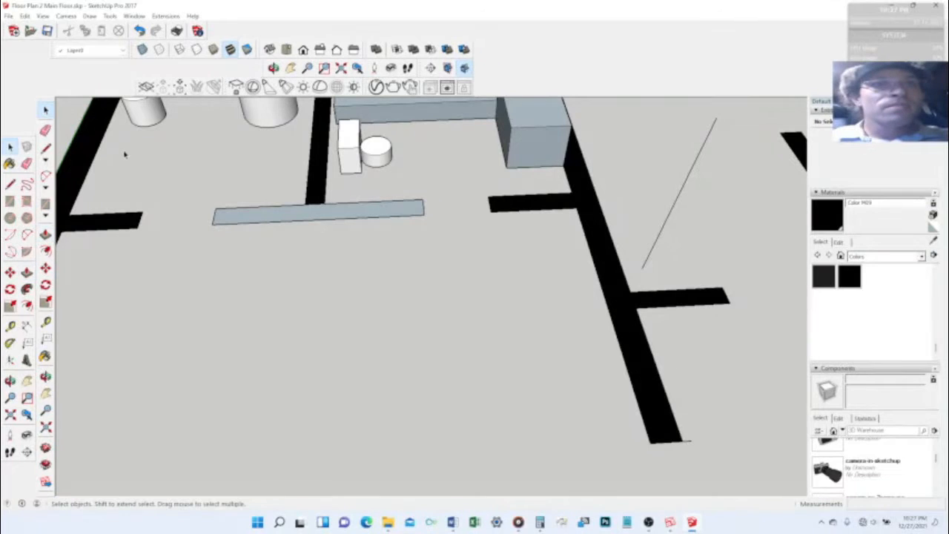
{"action": "left_click", "coordinate": [310, 208]}
{"action": "key", "text": "Delete"}
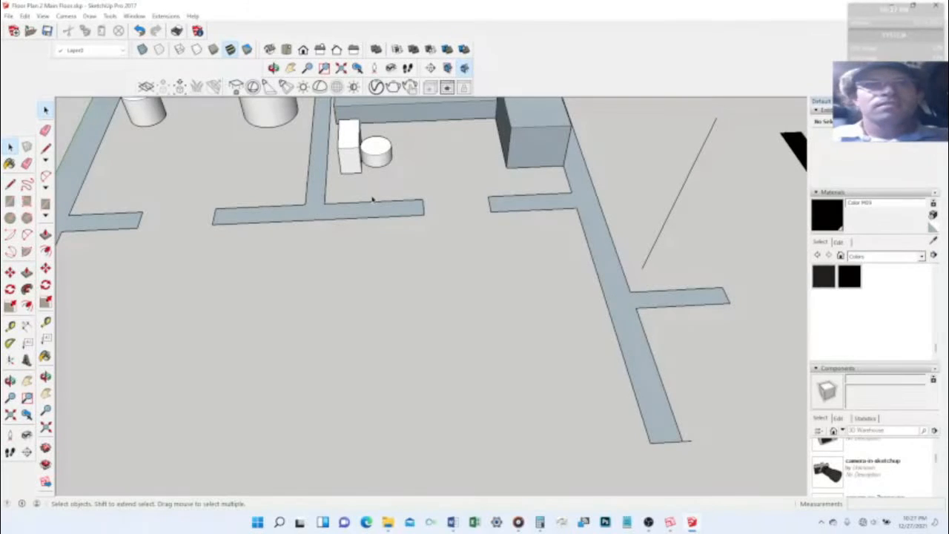
{"action": "scroll", "coordinate": [321, 217], "scroll_direction": "down", "scroll_amount": 5}
{"action": "scroll", "coordinate": [373, 199], "scroll_direction": "up", "scroll_amount": 3}
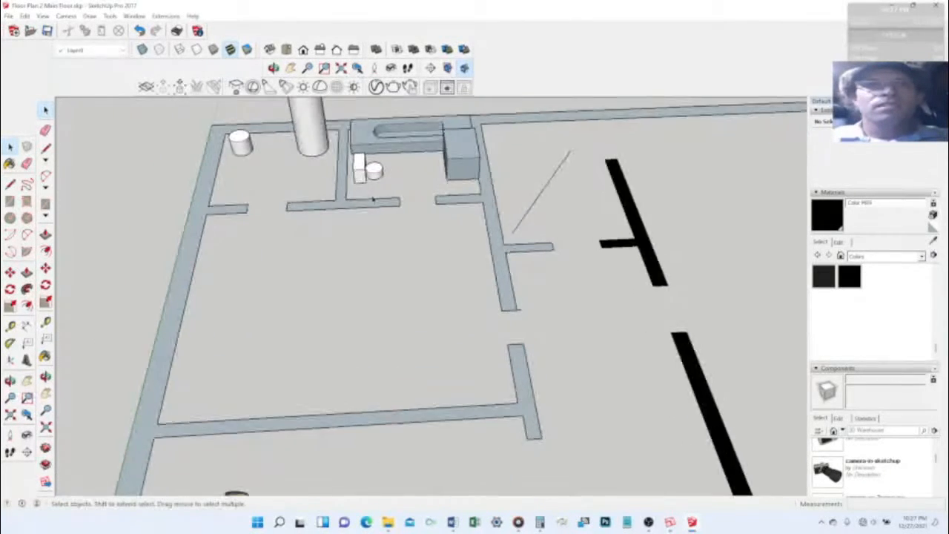
{"action": "scroll", "coordinate": [373, 199], "scroll_direction": "up", "scroll_amount": 3}
{"action": "scroll", "coordinate": [379, 201], "scroll_direction": "down", "scroll_amount": 2}
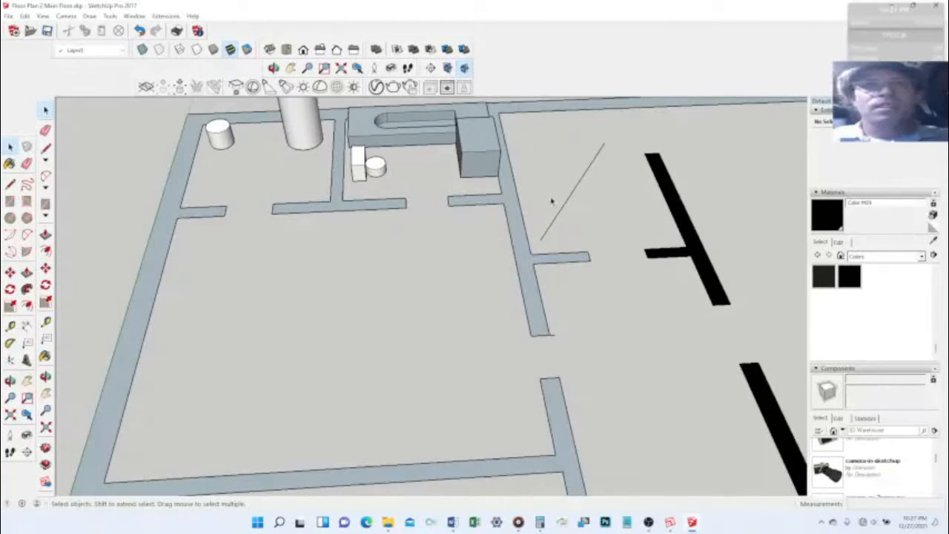
Step: Paint the merged wall face black with Color M09
{"action": "key", "text": "b"}
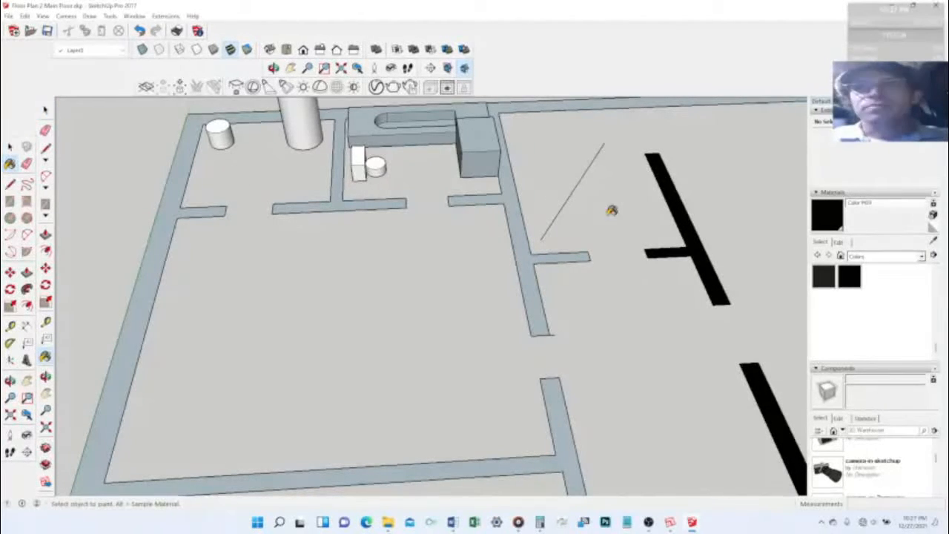
{"action": "left_click", "coordinate": [523, 252]}
{"action": "scroll", "coordinate": [522, 267], "scroll_direction": "down", "scroll_amount": 2}
{"action": "scroll", "coordinate": [420, 218], "scroll_direction": "down", "scroll_amount": 1}
{"action": "scroll", "coordinate": [421, 224], "scroll_direction": "down", "scroll_amount": 2}
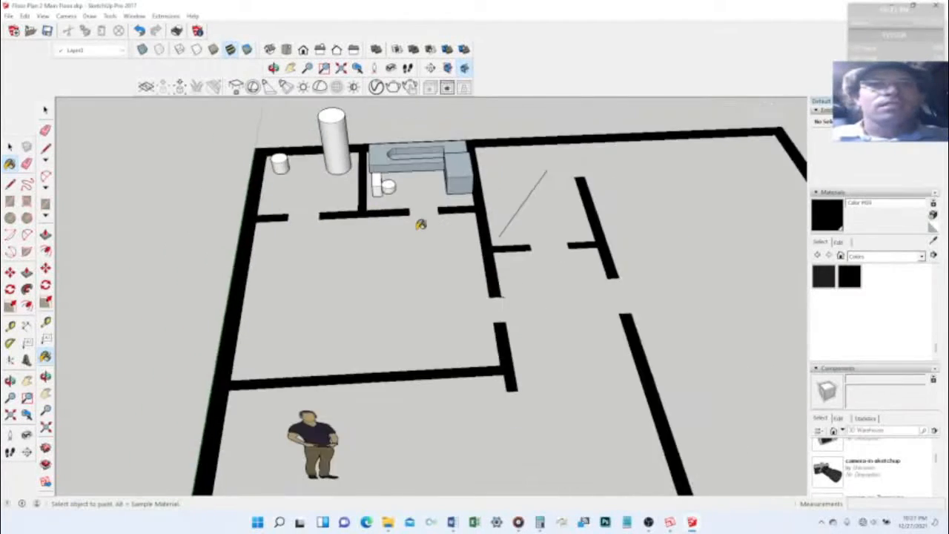
Step: Paint the connected left and back wall face teal with Color H07
{"action": "scroll", "coordinate": [421, 224], "scroll_direction": "down", "scroll_amount": 3}
{"action": "scroll", "coordinate": [421, 219], "scroll_direction": "up", "scroll_amount": 4}
{"action": "scroll", "coordinate": [417, 190], "scroll_direction": "down", "scroll_amount": 3}
{"action": "scroll", "coordinate": [415, 191], "scroll_direction": "up", "scroll_amount": 3}
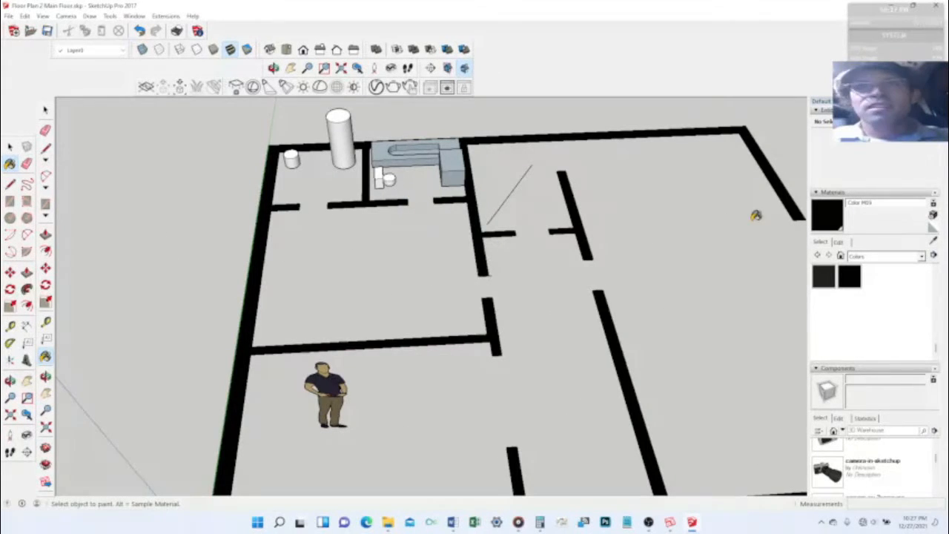
{"action": "left_click_drag", "start_coordinate": [938, 347], "coordinate": [937, 335]}
{"action": "left_click", "coordinate": [826, 329]}
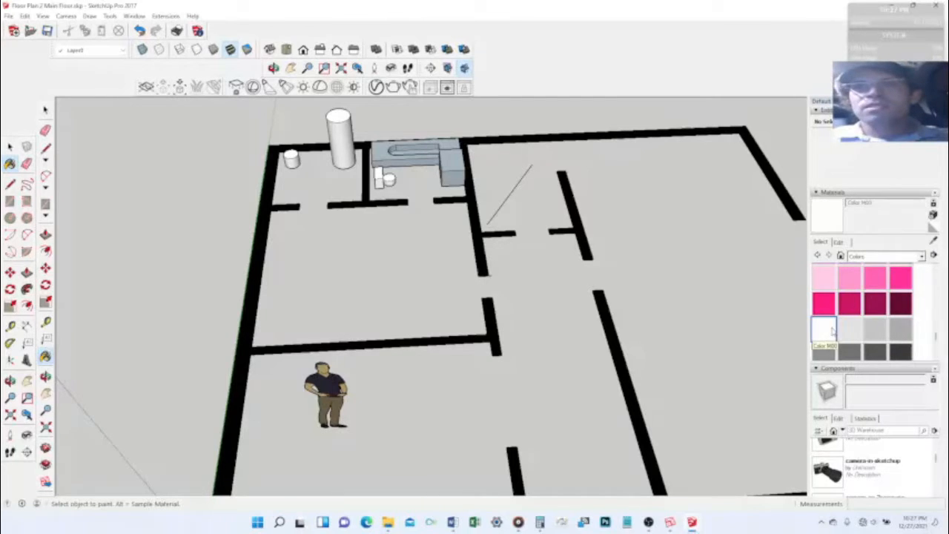
{"action": "left_click_drag", "start_coordinate": [936, 337], "coordinate": [935, 309]}
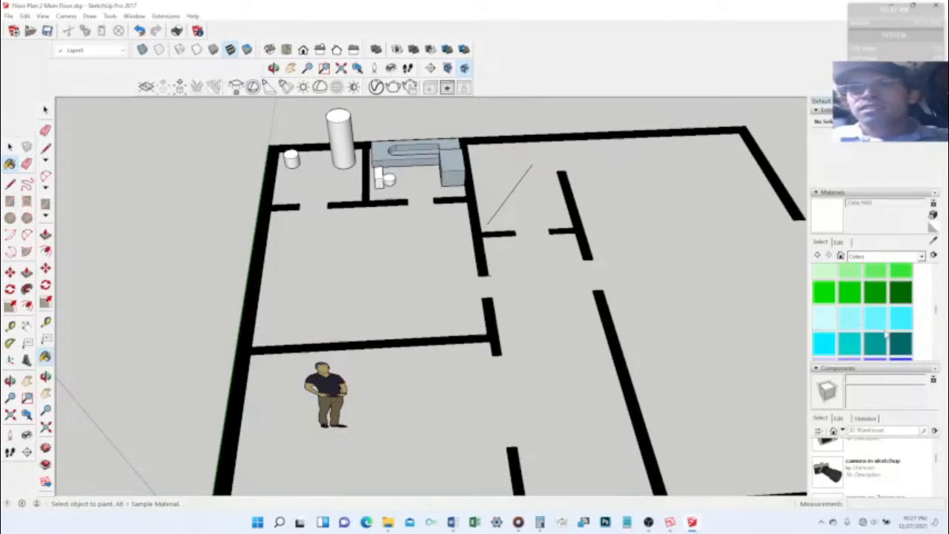
{"action": "left_click", "coordinate": [876, 342]}
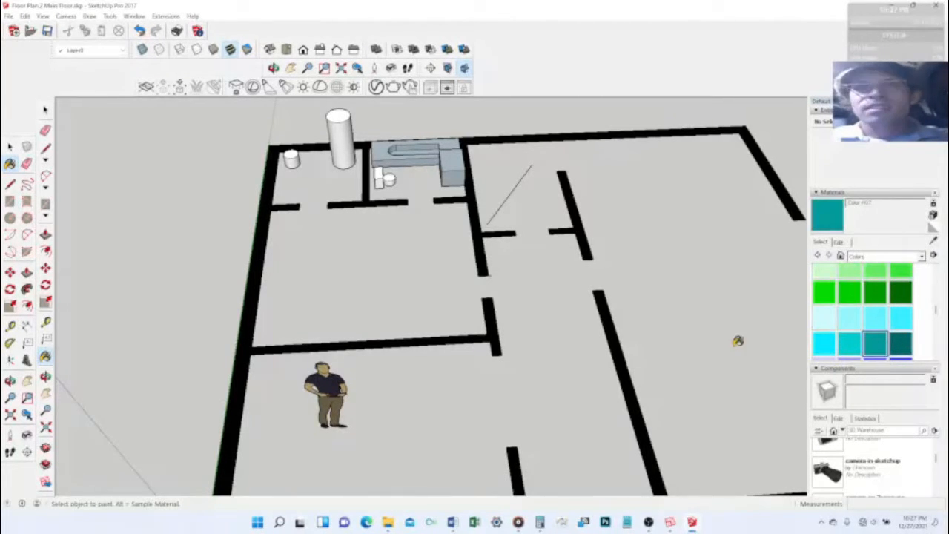
{"action": "left_click", "coordinate": [489, 310]}
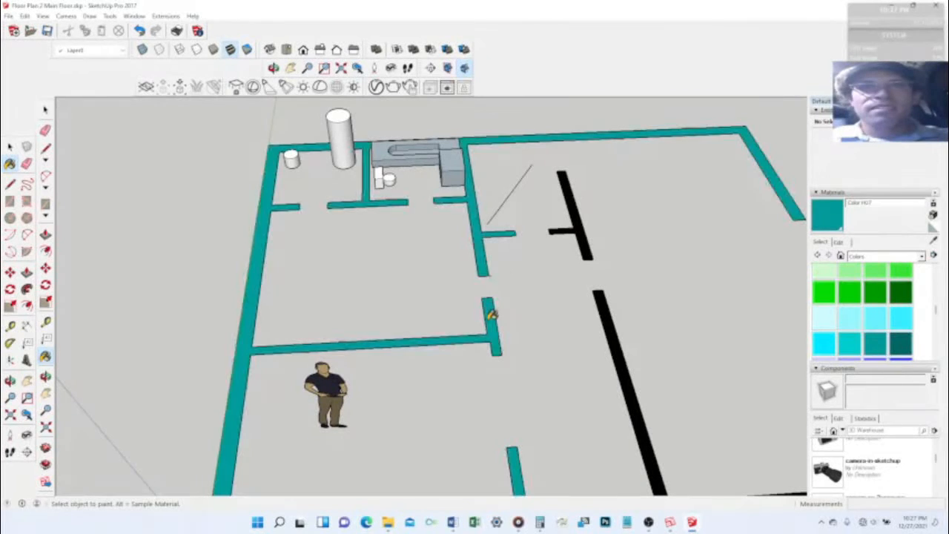
Step: Paint the remaining black walls, the T-shaped piece and the hallway and front-right run, in the same teal
{"action": "scroll", "coordinate": [594, 231], "scroll_direction": "down", "scroll_amount": 5}
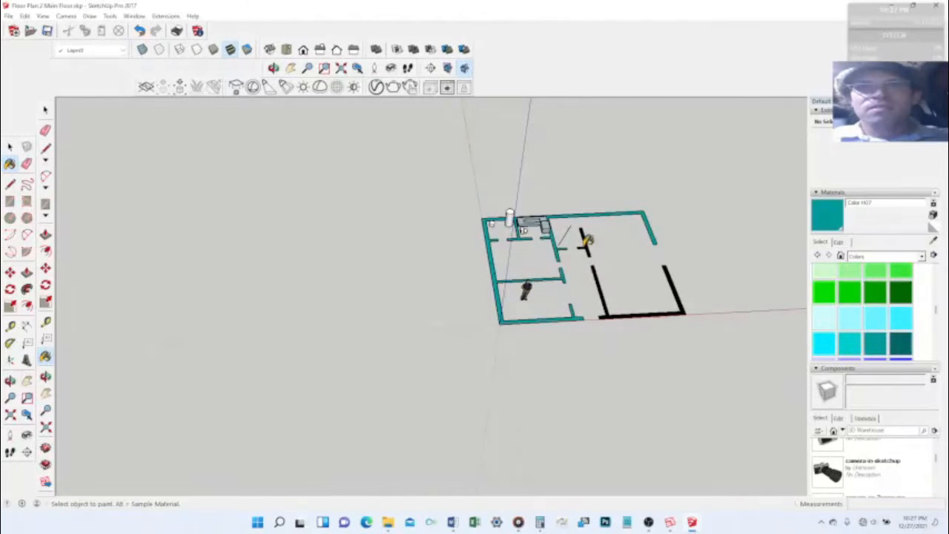
{"action": "scroll", "coordinate": [588, 237], "scroll_direction": "up", "scroll_amount": 6}
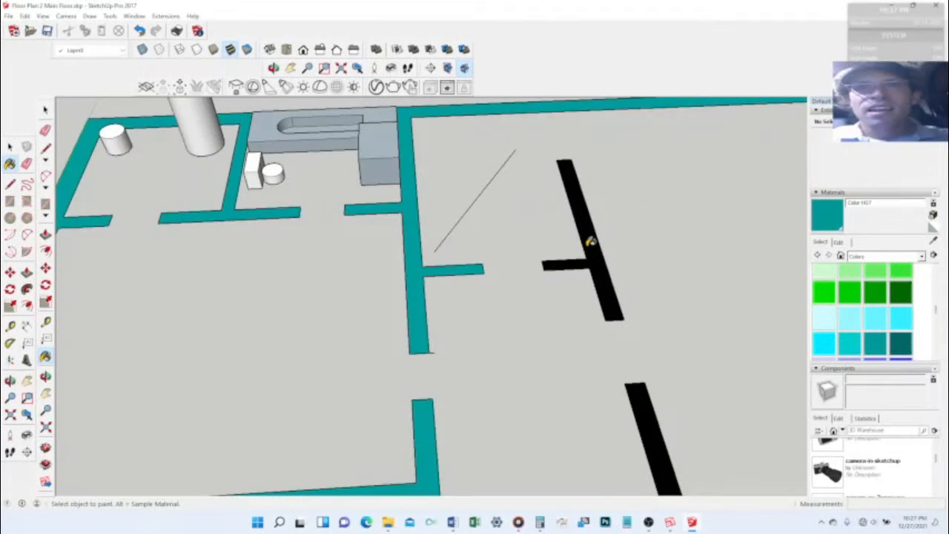
{"action": "left_click", "coordinate": [589, 241]}
{"action": "left_click", "coordinate": [644, 396]}
{"action": "scroll", "coordinate": [623, 361], "scroll_direction": "down", "scroll_amount": 4}
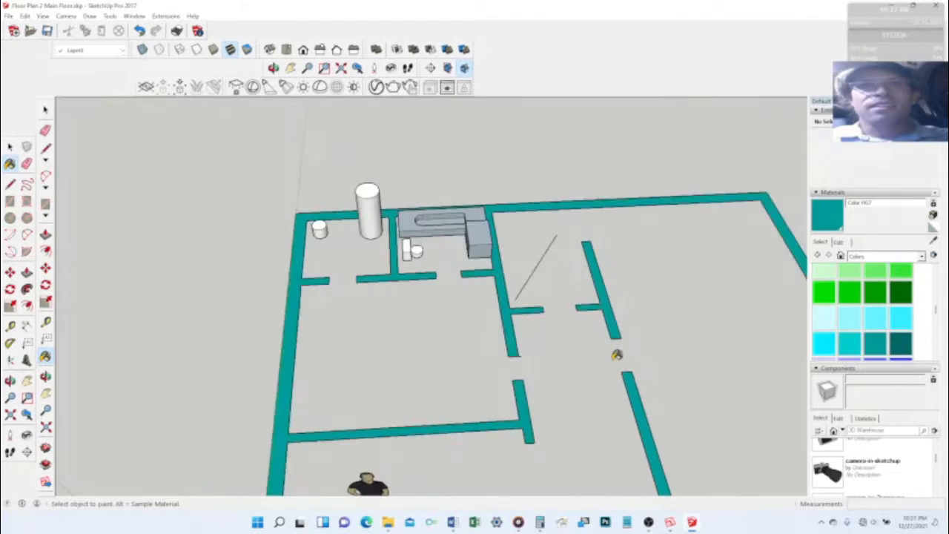
{"action": "scroll", "coordinate": [616, 354], "scroll_direction": "down", "scroll_amount": 4}
{"action": "scroll", "coordinate": [616, 354], "scroll_direction": "up", "scroll_amount": 4}
{"action": "scroll", "coordinate": [616, 355], "scroll_direction": "down", "scroll_amount": 1}
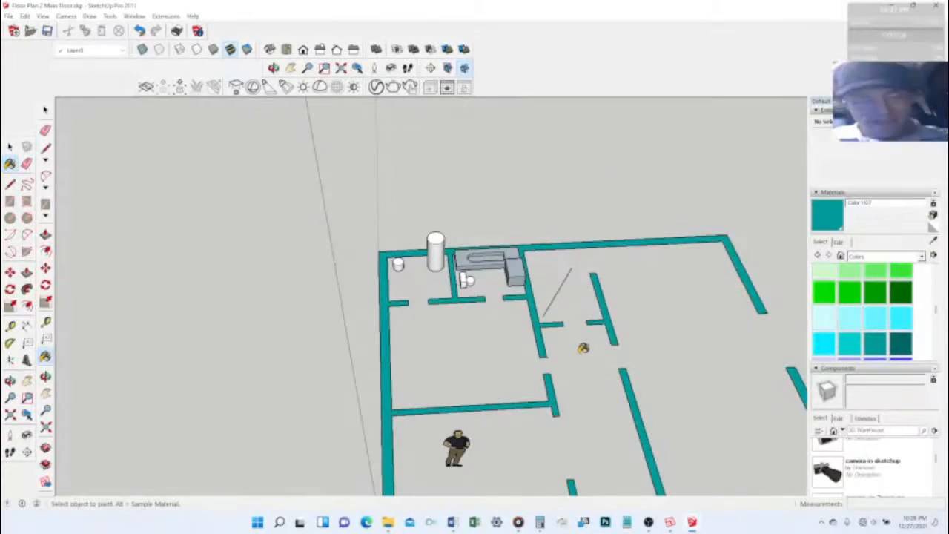
{"action": "key", "text": "h"}
{"action": "mouse_move", "coordinate": [590, 330]}
{"action": "left_mouse_down"}
{"action": "mouse_move", "coordinate": [578, 303]}
{"action": "mouse_move", "coordinate": [486, 249]}
{"action": "left_mouse_up"}
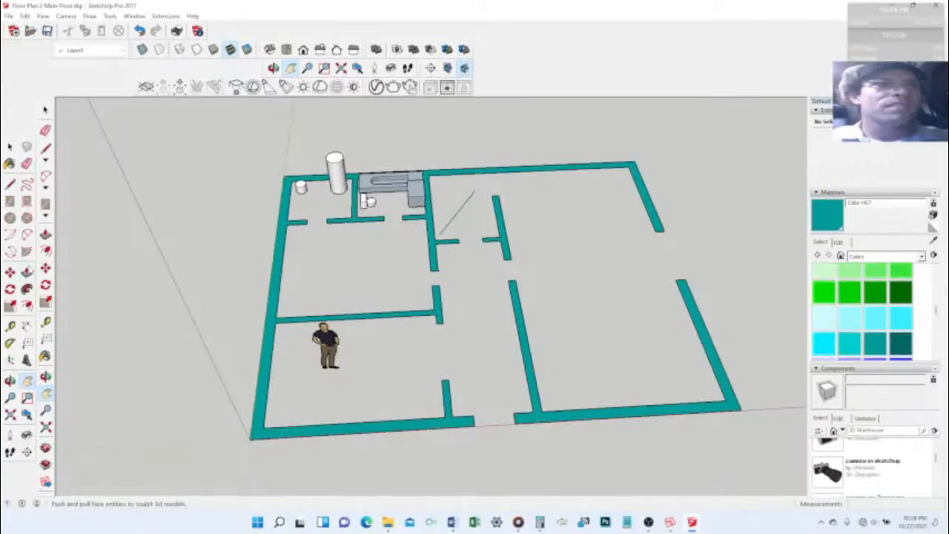
{"action": "left_click", "coordinate": [27, 272]}
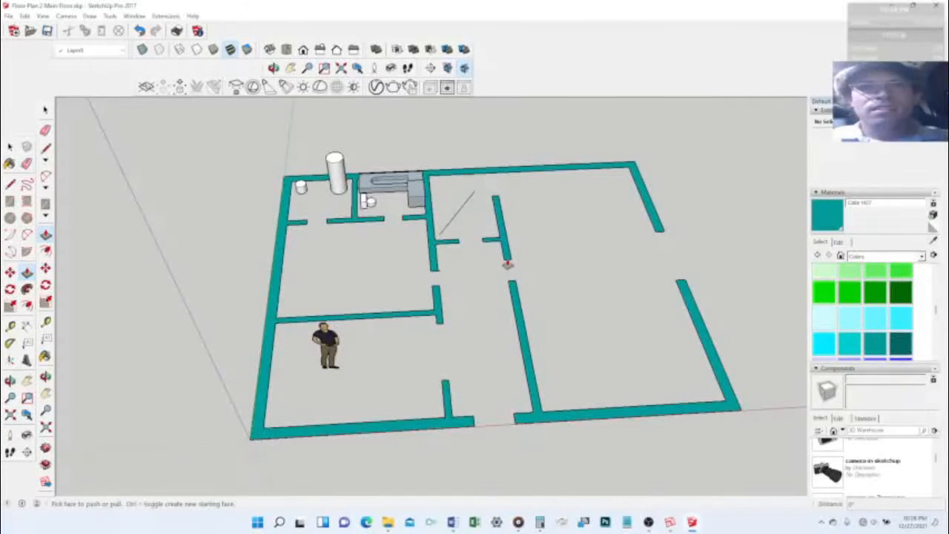
{"action": "left_click", "coordinate": [436, 310]}
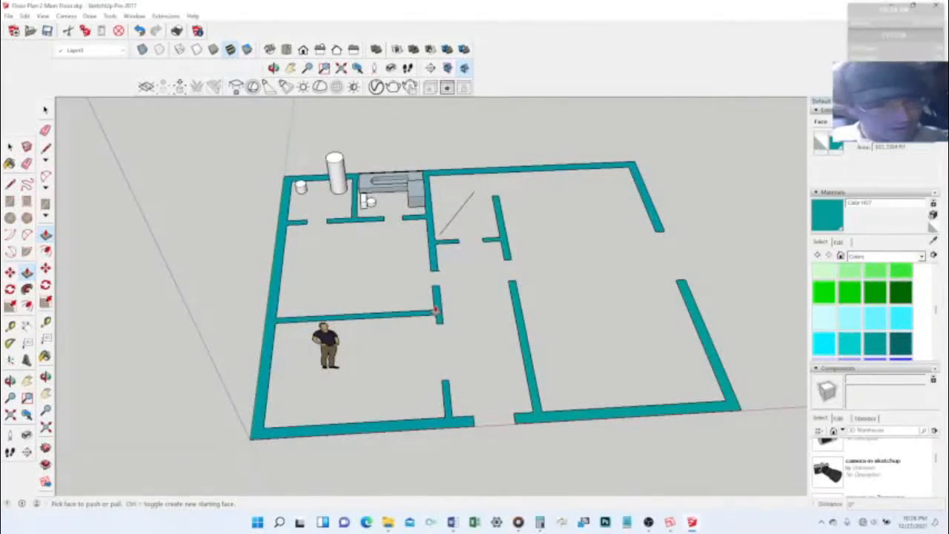
{"action": "left_click", "coordinate": [437, 311]}
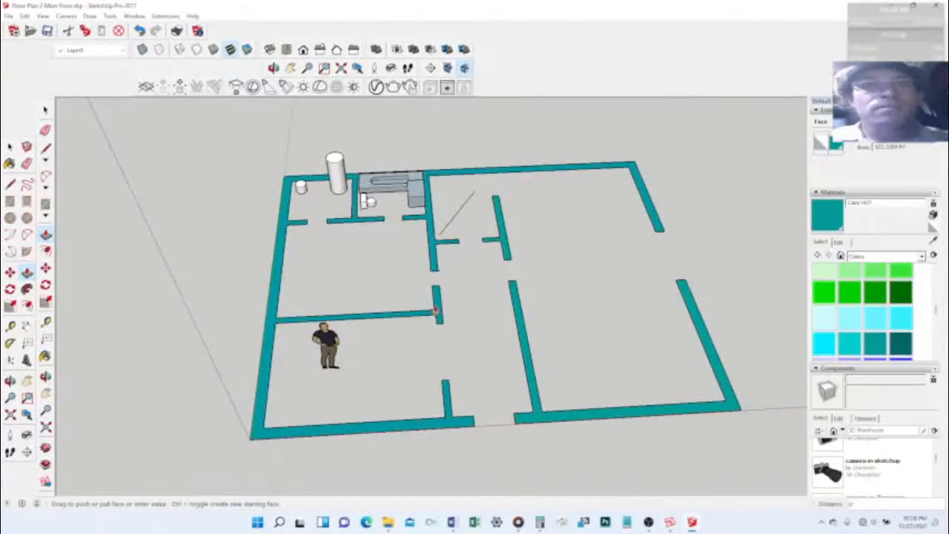
{"action": "left_click", "coordinate": [487, 304]}
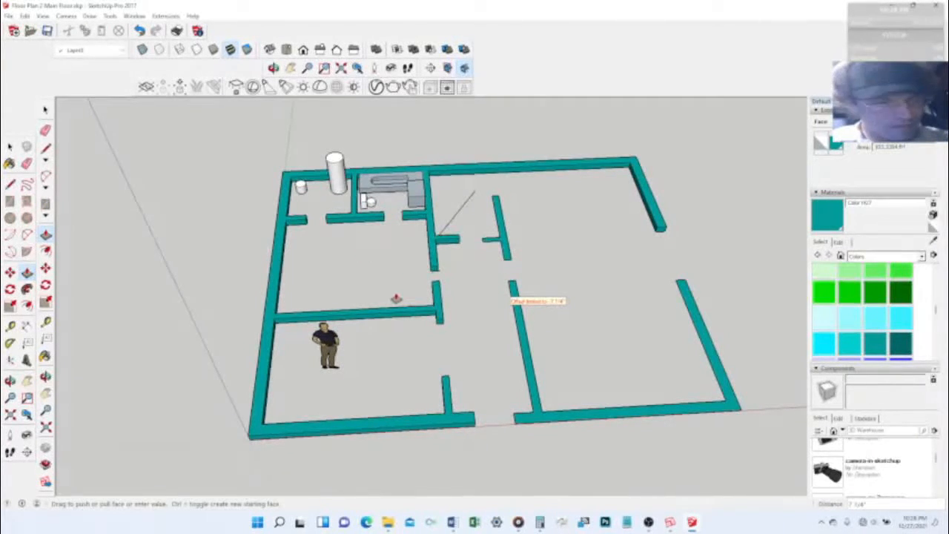
{"action": "key", "text": "Escape"}
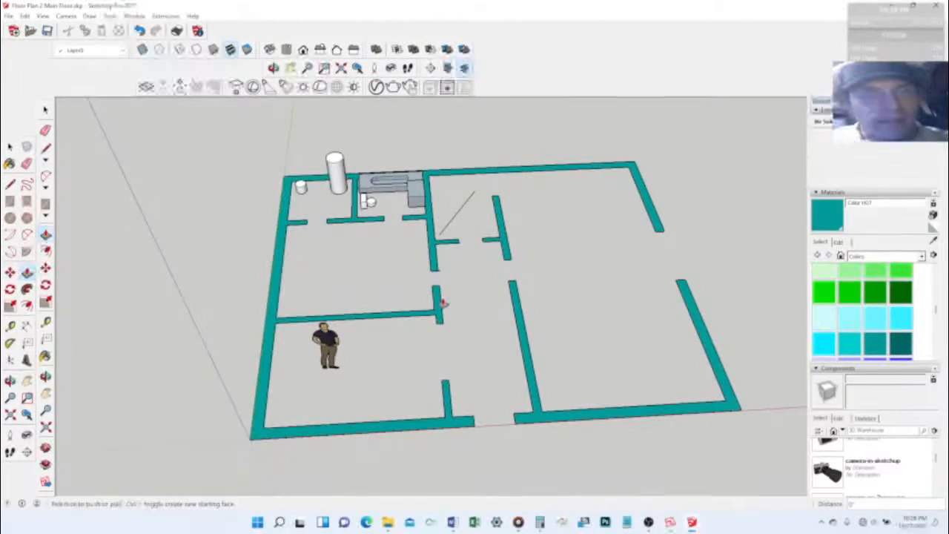
Step: Try to select the connected left walls, the long hallway wall and the T-shaped wall together
{"action": "key", "text": "space"}
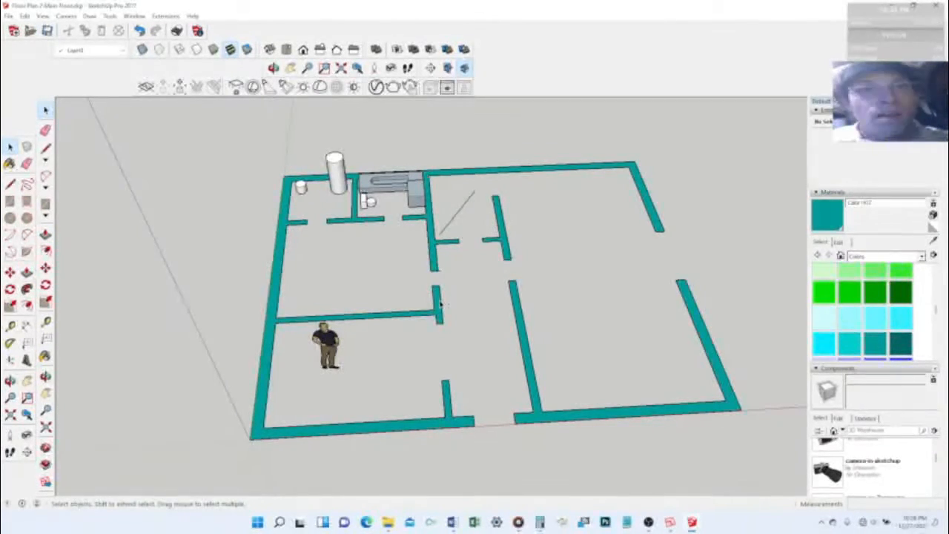
{"action": "left_click", "coordinate": [439, 304]}
{"action": "left_click", "coordinate": [519, 315]}
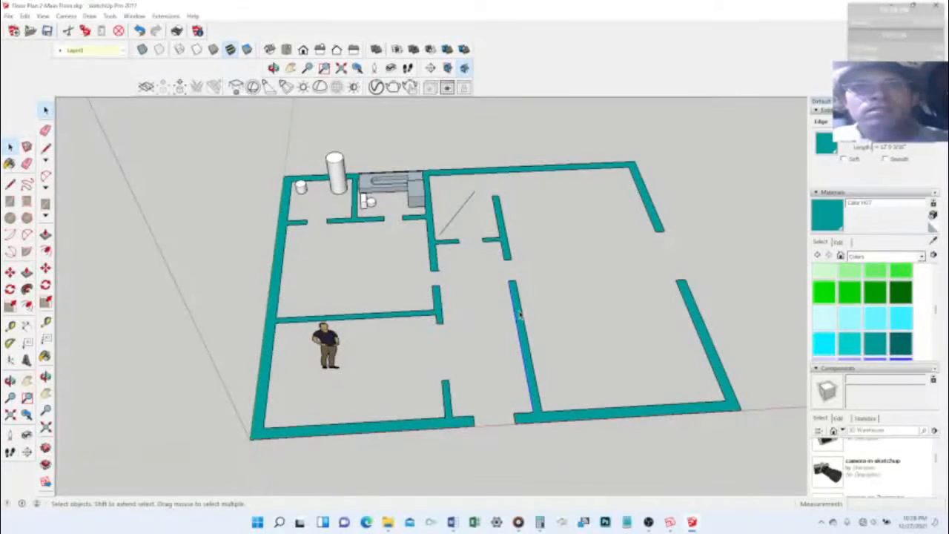
{"action": "scroll", "coordinate": [519, 315], "scroll_direction": "up", "scroll_amount": 5}
{"action": "left_click", "coordinate": [377, 304]}
{"action": "left_click", "coordinate": [520, 295]}
{"action": "left_click", "coordinate": [497, 212], "text": "shift"}
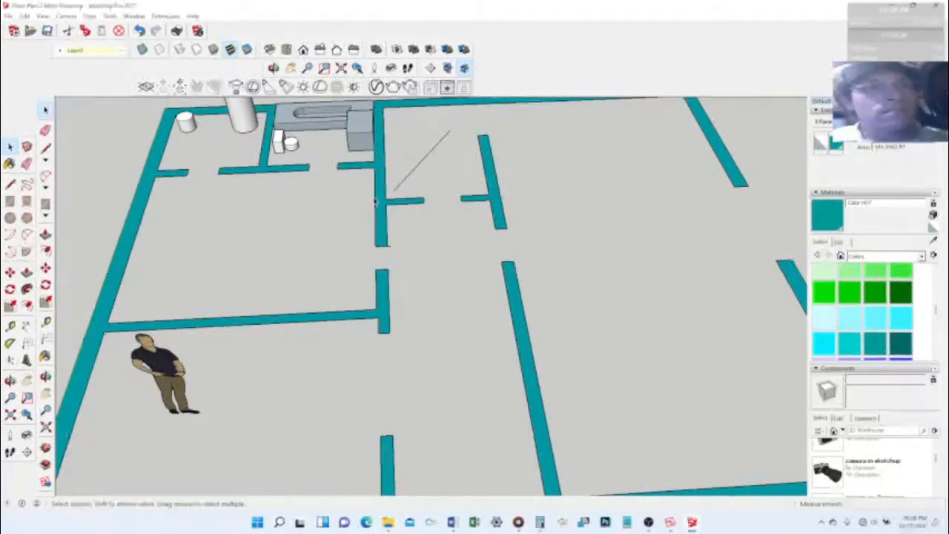
{"action": "left_click", "coordinate": [378, 200], "text": "shift"}
Step: Push/Pull the connected left and back walls upward, and raise the long hallway and front-right walls as well
{"action": "key", "text": "p"}
{"action": "left_click", "coordinate": [373, 304]}
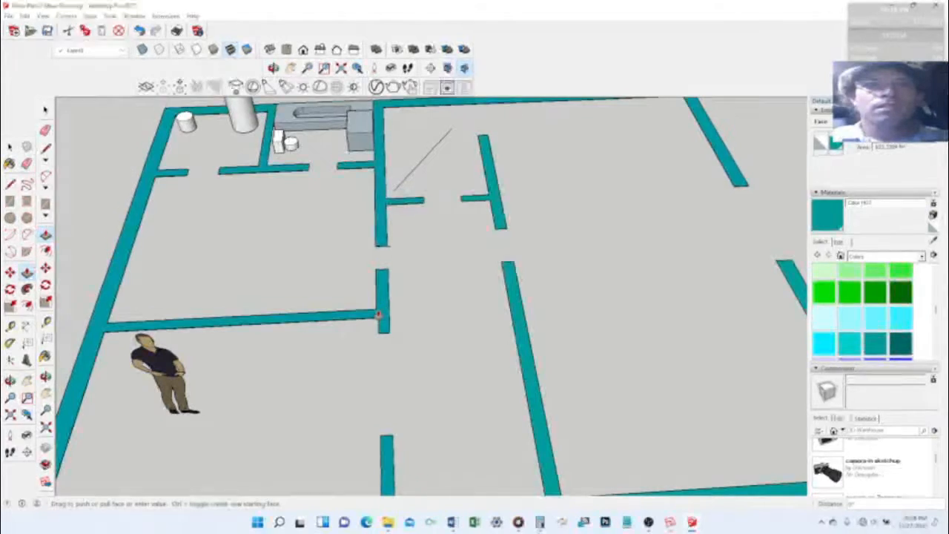
{"action": "left_click", "coordinate": [370, 267]}
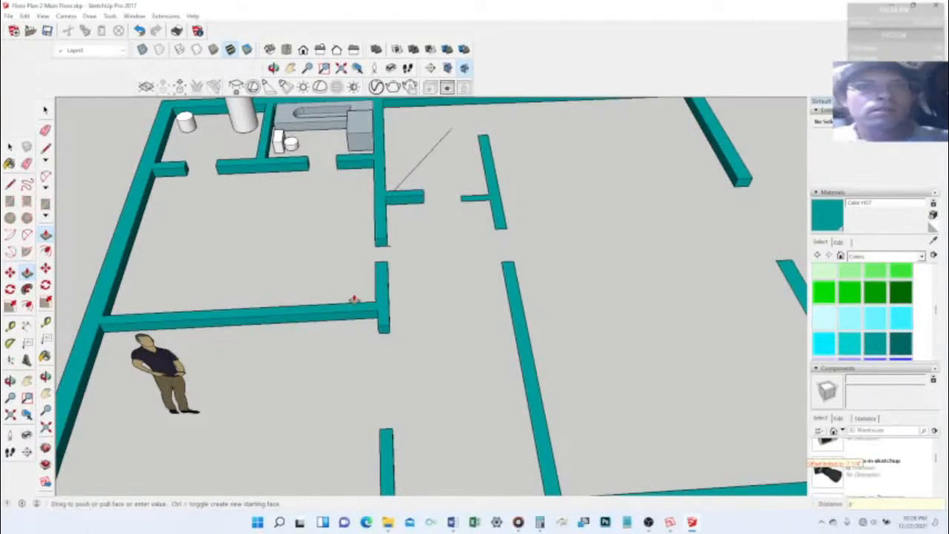
{"action": "left_click", "coordinate": [372, 308]}
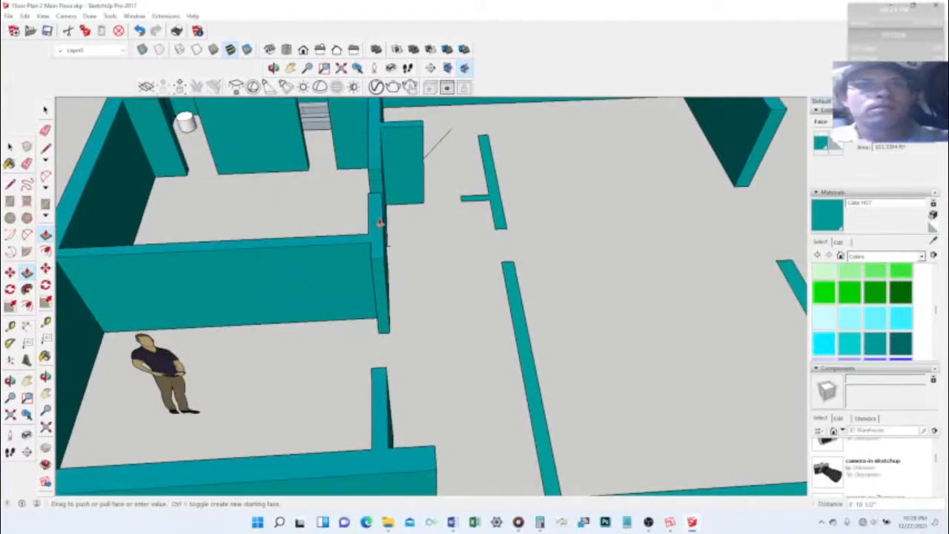
{"action": "left_click", "coordinate": [380, 214]}
{"action": "left_click", "coordinate": [511, 317]}
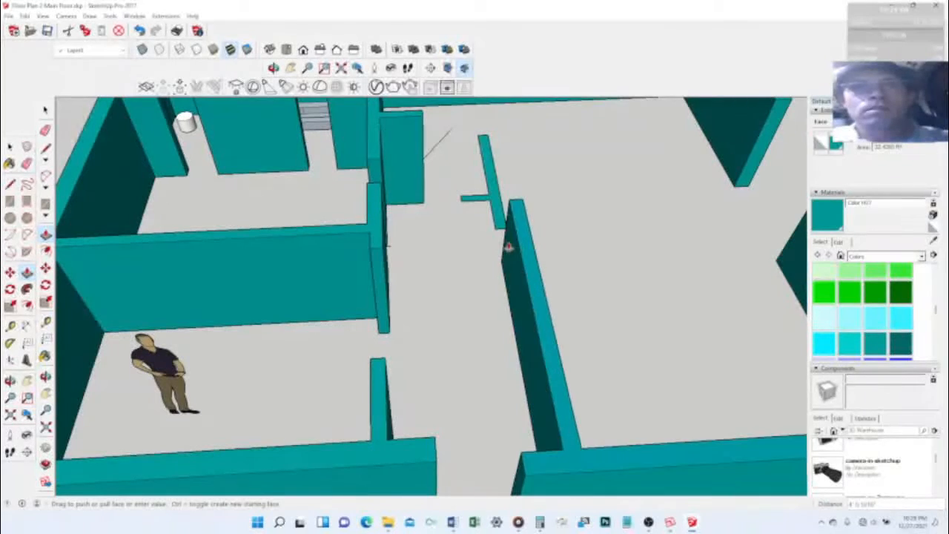
{"action": "left_click", "coordinate": [504, 126]}
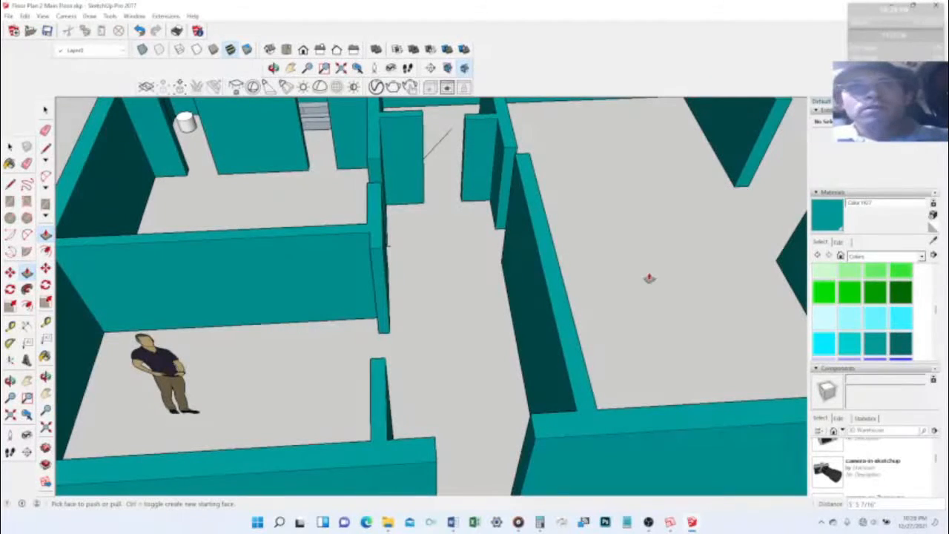
Step: Try to Push/Pull the top of the T-shaped hallway wall by an exact distance and undo the extrusion
{"action": "left_click", "coordinate": [516, 149]}
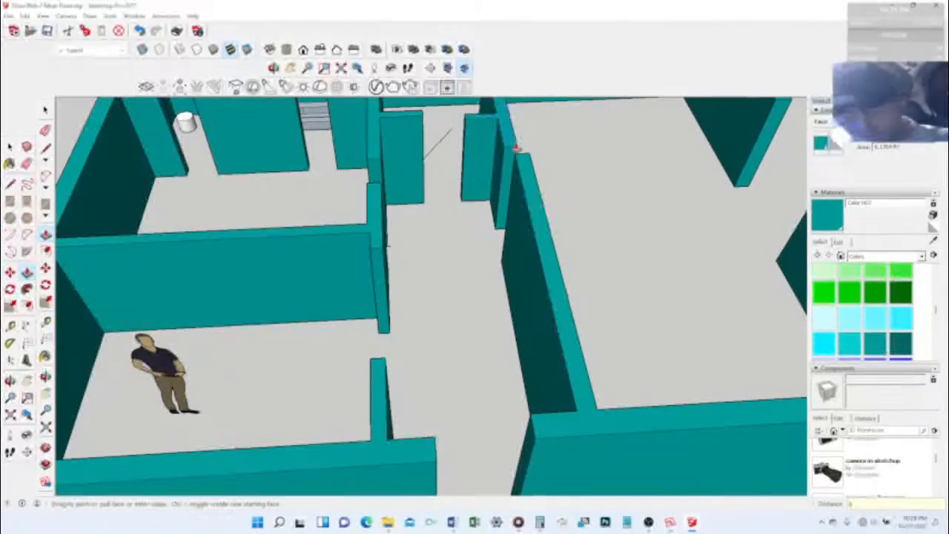
{"action": "key", "text": "Return"}
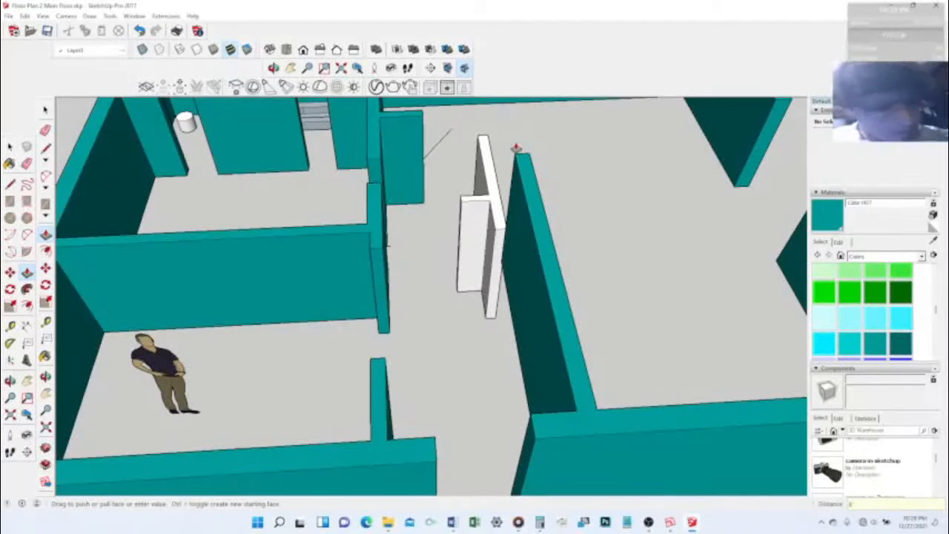
{"action": "key", "text": "ctrl+z"}
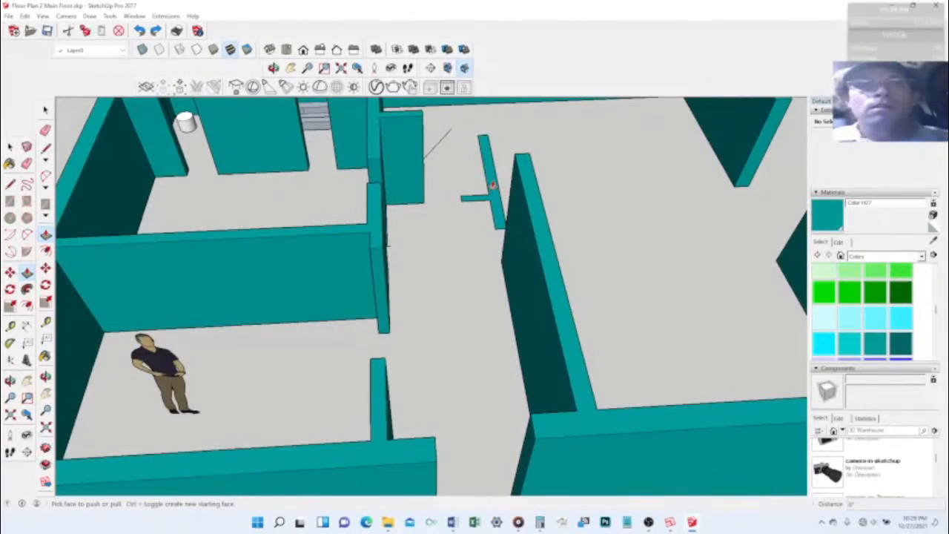
Step: Try to Push/Pull the T-shaped hallway wall upward in stages by an exact distance
{"action": "left_click", "coordinate": [493, 181]}
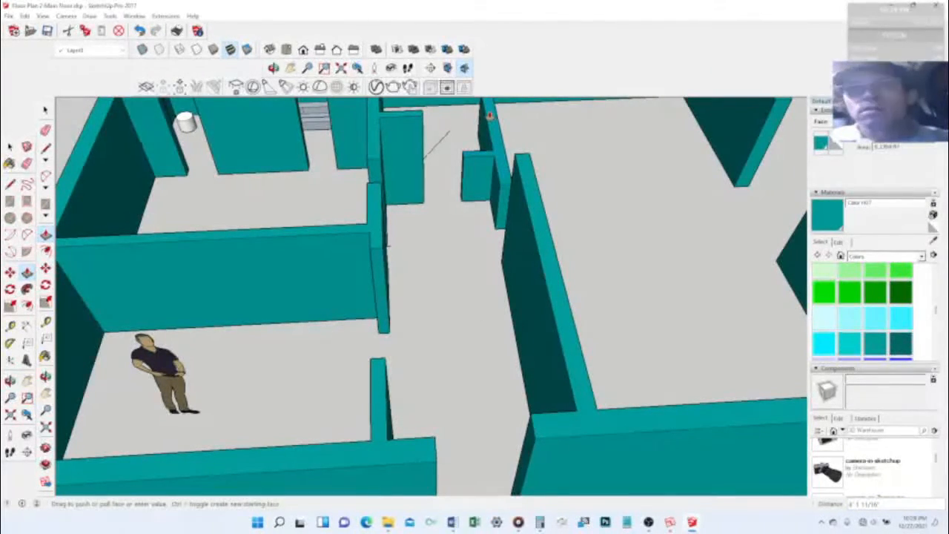
{"action": "left_click", "coordinate": [489, 116]}
{"action": "left_click", "coordinate": [500, 118]}
{"action": "left_click", "coordinate": [500, 105]}
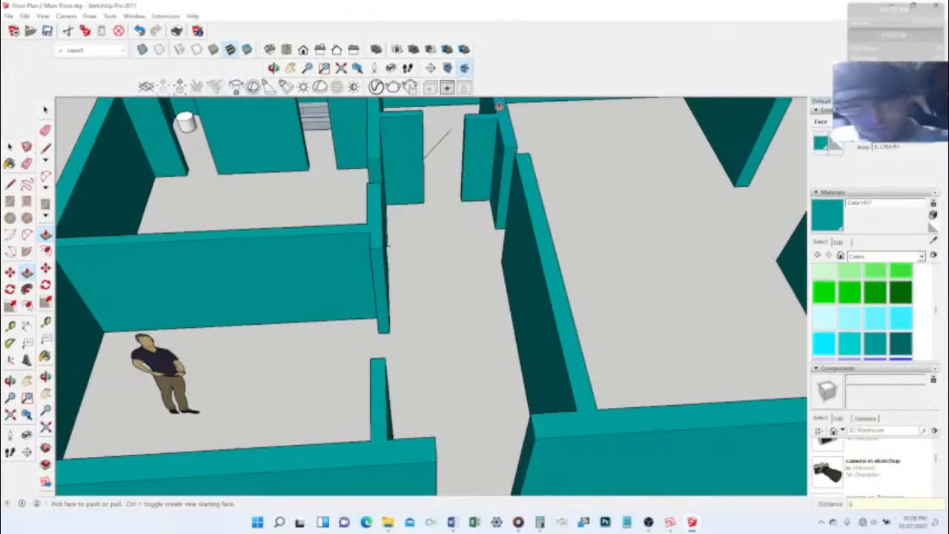
{"action": "left_click", "coordinate": [499, 106]}
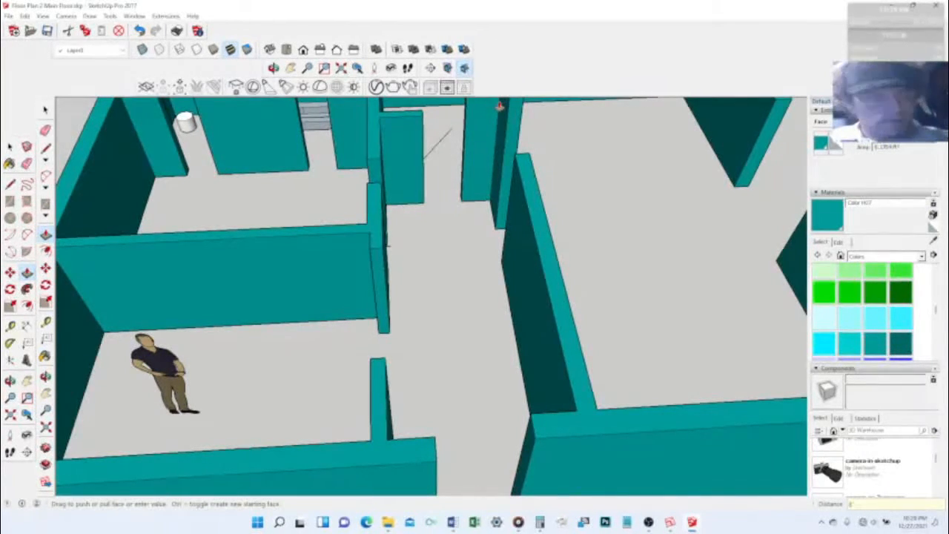
{"action": "key", "text": "Return"}
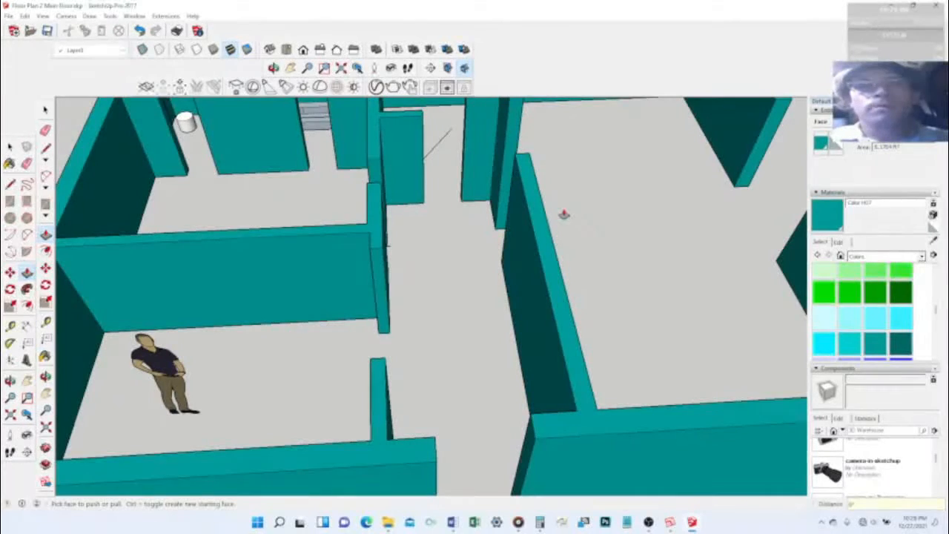
{"action": "scroll", "coordinate": [564, 215], "scroll_direction": "down", "scroll_amount": 4}
{"action": "scroll", "coordinate": [564, 215], "scroll_direction": "down", "scroll_amount": 3}
{"action": "scroll", "coordinate": [559, 207], "scroll_direction": "up", "scroll_amount": 3}
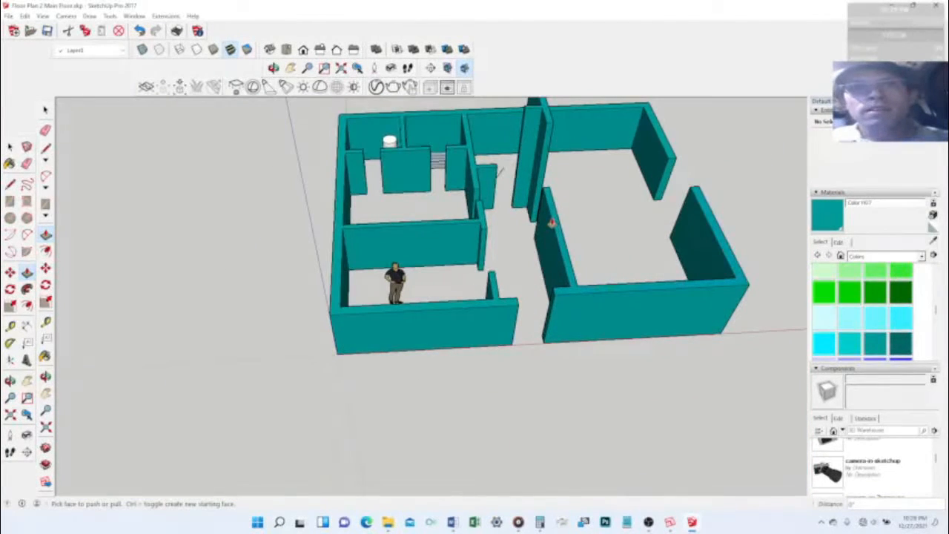
Step: Try to raise the long hallway and front-right walls by an exact distance, and undo all wall extrusions back to the flat plan
{"action": "left_click", "coordinate": [552, 220]}
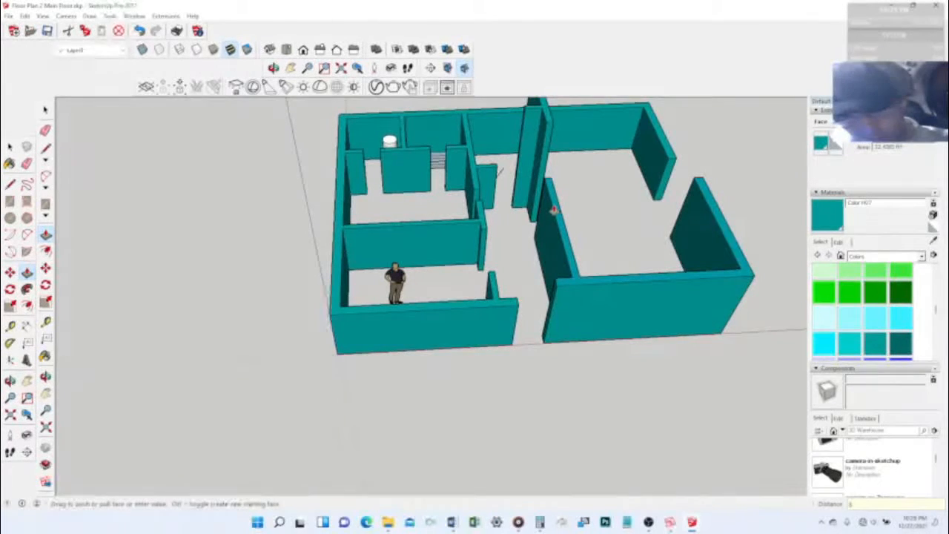
{"action": "key", "text": "Return"}
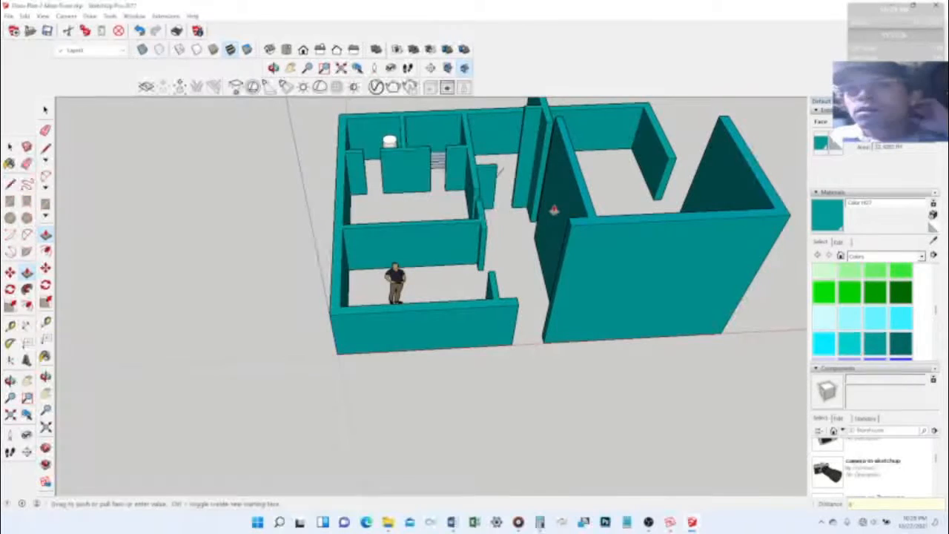
{"action": "key", "text": "ctrl+z"}
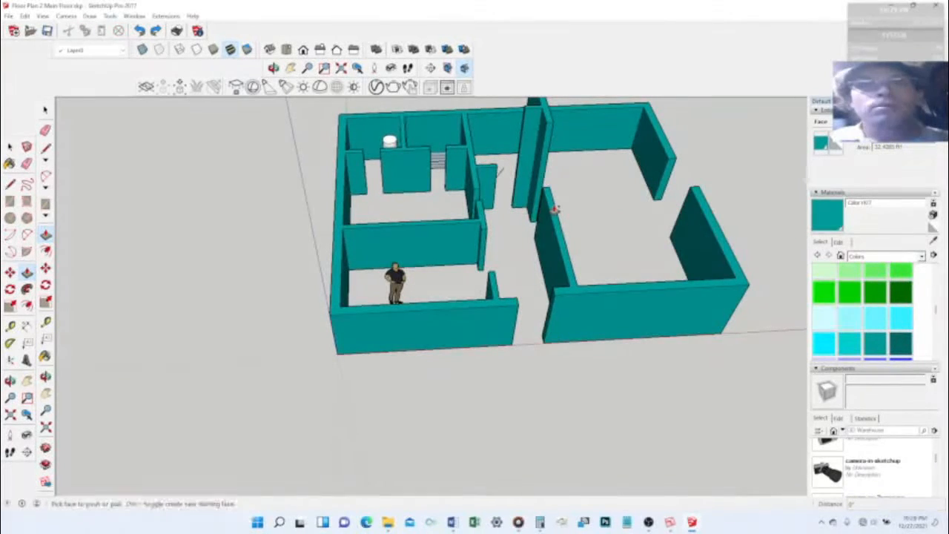
{"action": "key", "text": "ctrl+z"}
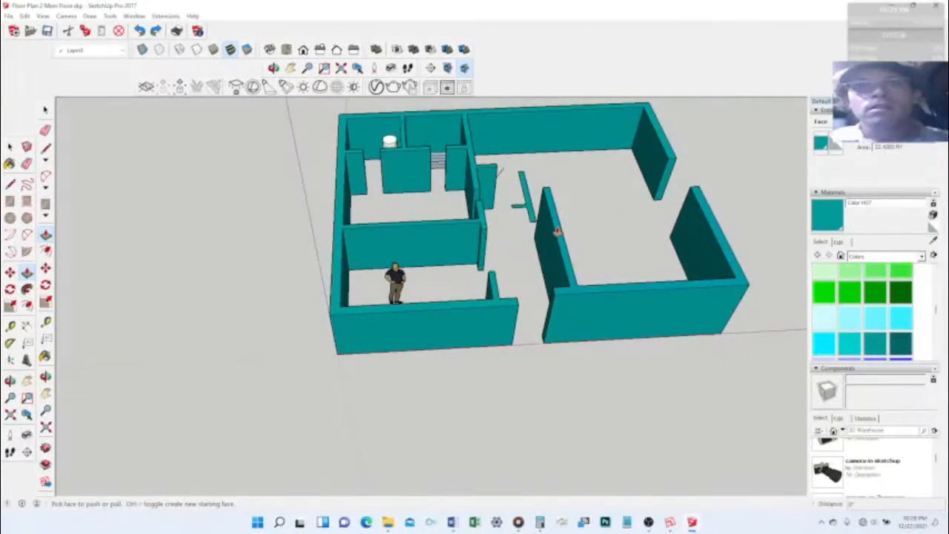
{"action": "key", "text": "ctrl+z"}
{"action": "key", "text": "ctrl+z"}
{"action": "key", "text": "ctrl+z"}
{"action": "key", "text": "ctrl+z"}
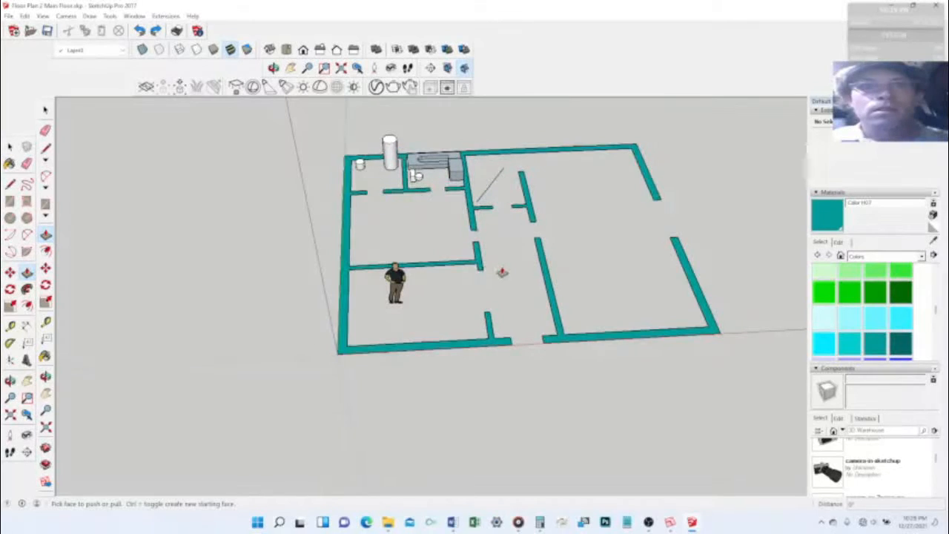
{"action": "left_click", "coordinate": [480, 268]}
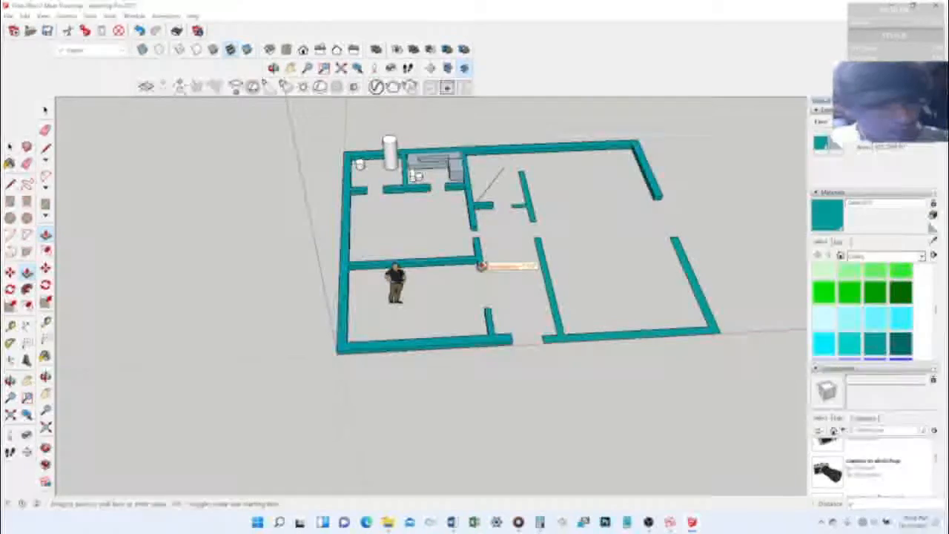
{"action": "left_click", "coordinate": [481, 266]}
{"action": "key", "text": "ctrl+z"}
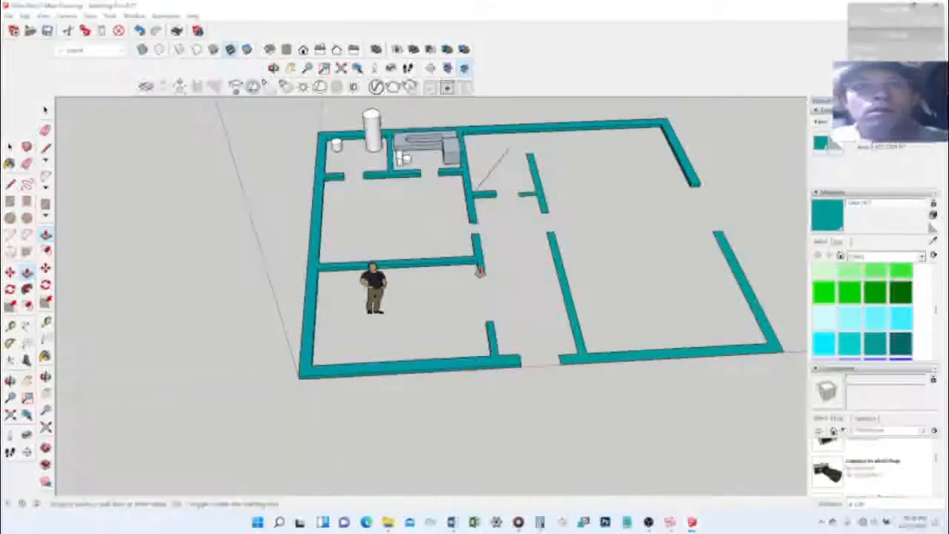
{"action": "left_click", "coordinate": [479, 267]}
{"action": "key", "text": "Escape"}
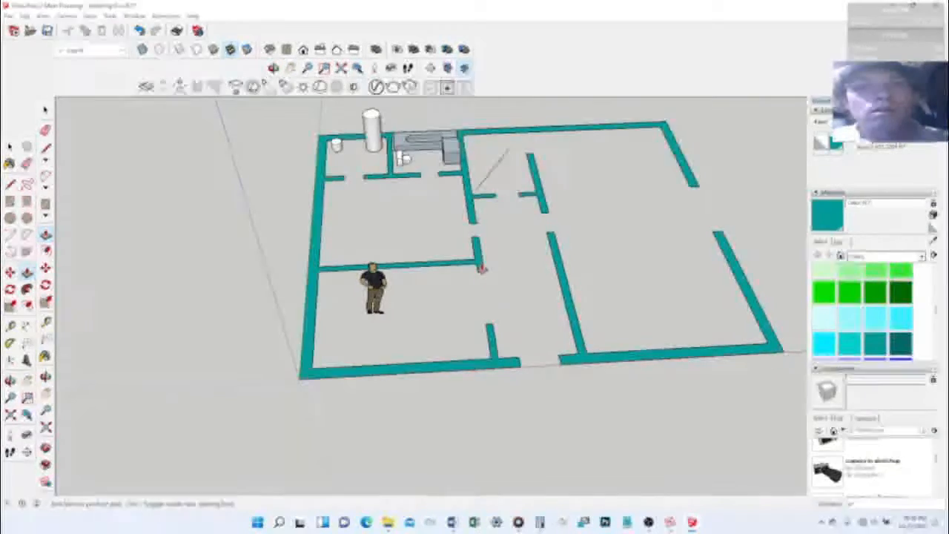
Step: Push/Pull the connected left and back walls upward to full height
{"action": "left_click", "coordinate": [479, 270]}
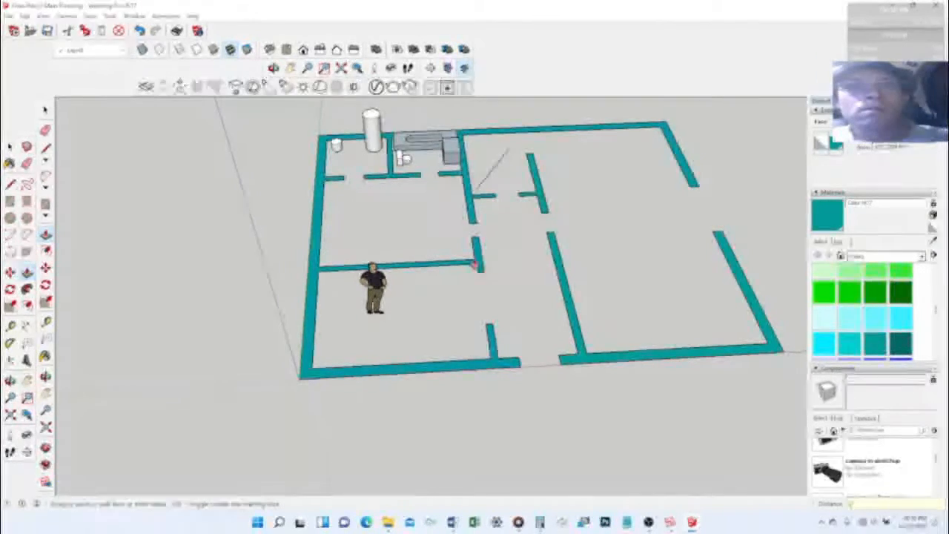
{"action": "left_click", "coordinate": [477, 208]}
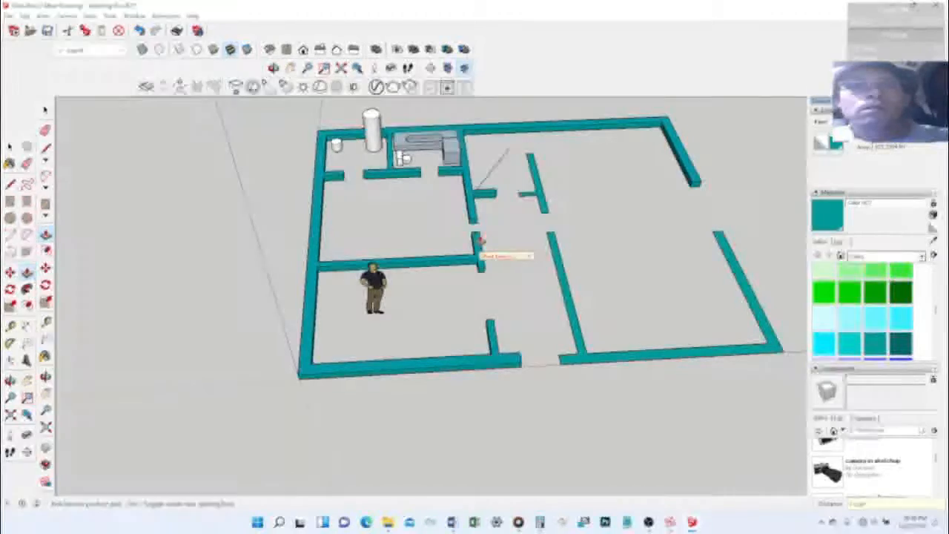
{"action": "left_click", "coordinate": [477, 252]}
{"action": "left_click", "coordinate": [474, 213]}
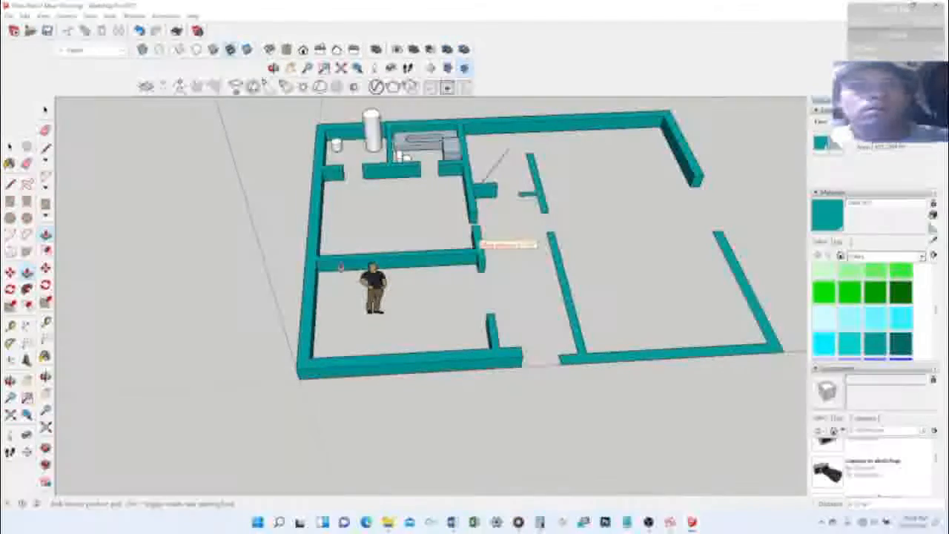
{"action": "left_click", "coordinate": [313, 276]}
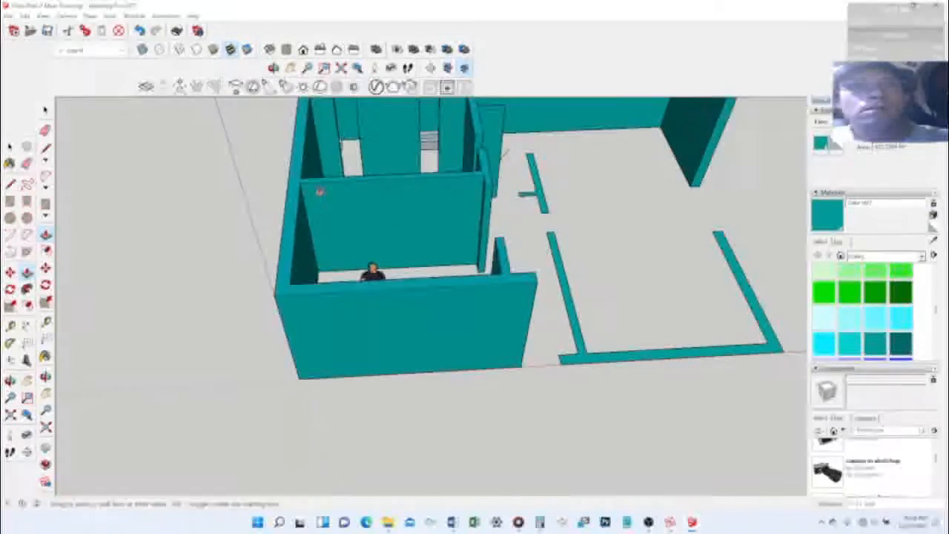
{"action": "left_click", "coordinate": [311, 160]}
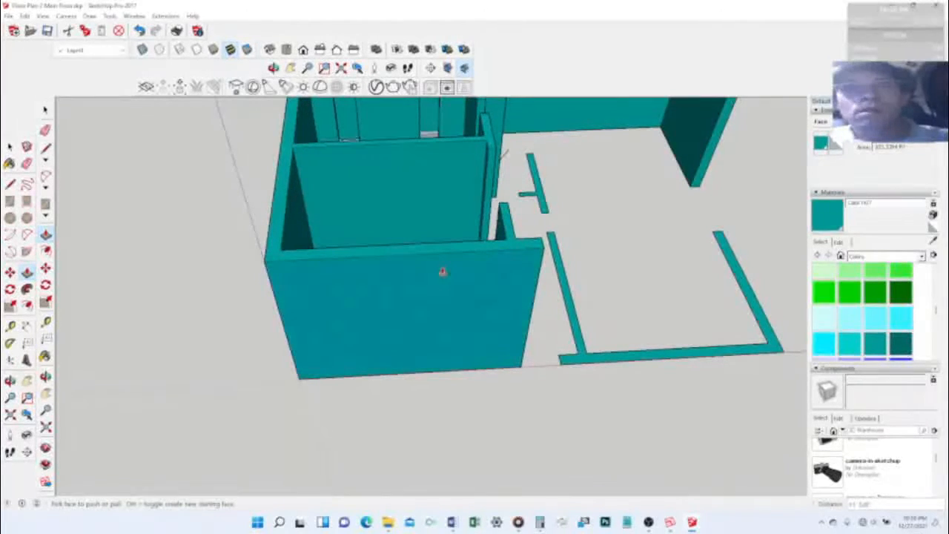
Step: Push/Pull the connected hallway and front-right walls upward, and raise the T-shaped wall about 11' 3" to match
{"action": "left_click", "coordinate": [576, 345]}
{"action": "left_click", "coordinate": [552, 213]}
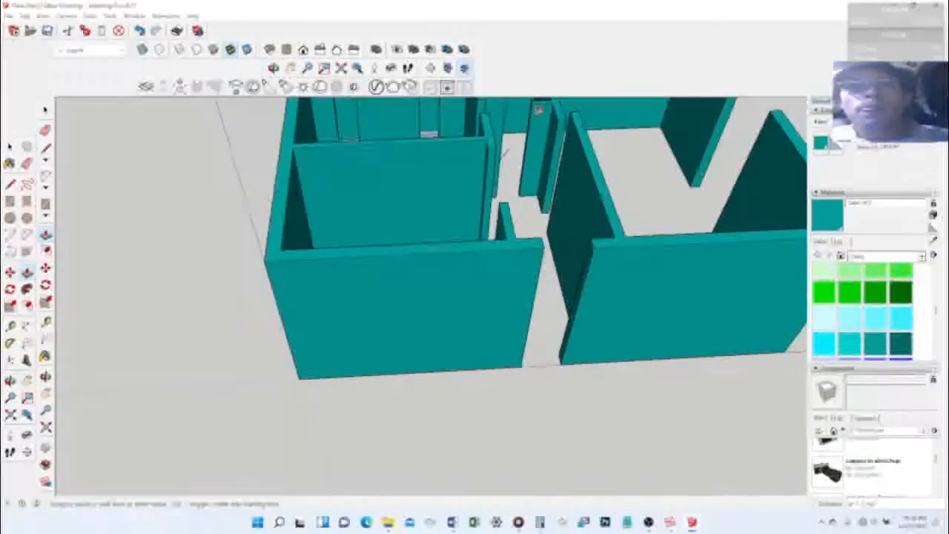
{"action": "middle_click_drag", "start_coordinate": [540, 97], "coordinate": [540, 106], "text": "shift"}
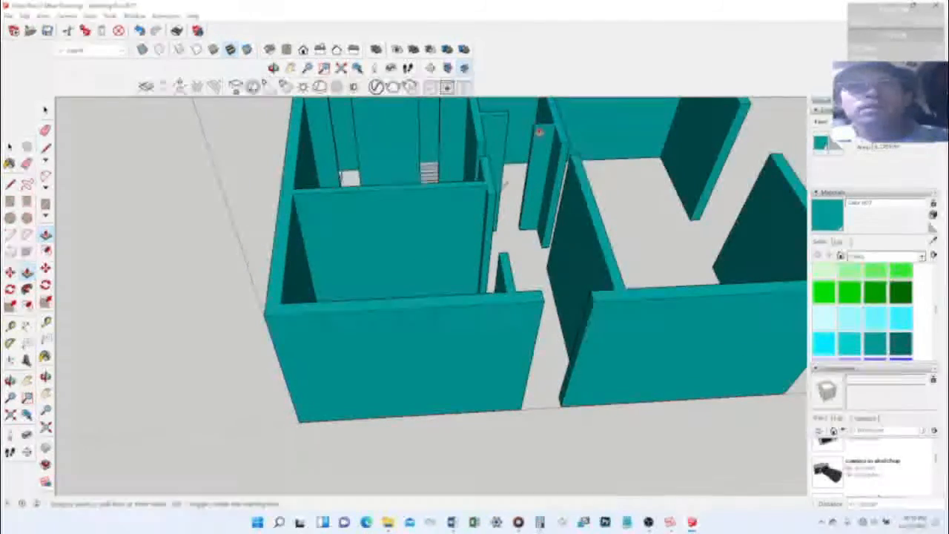
{"action": "left_click", "coordinate": [539, 129]}
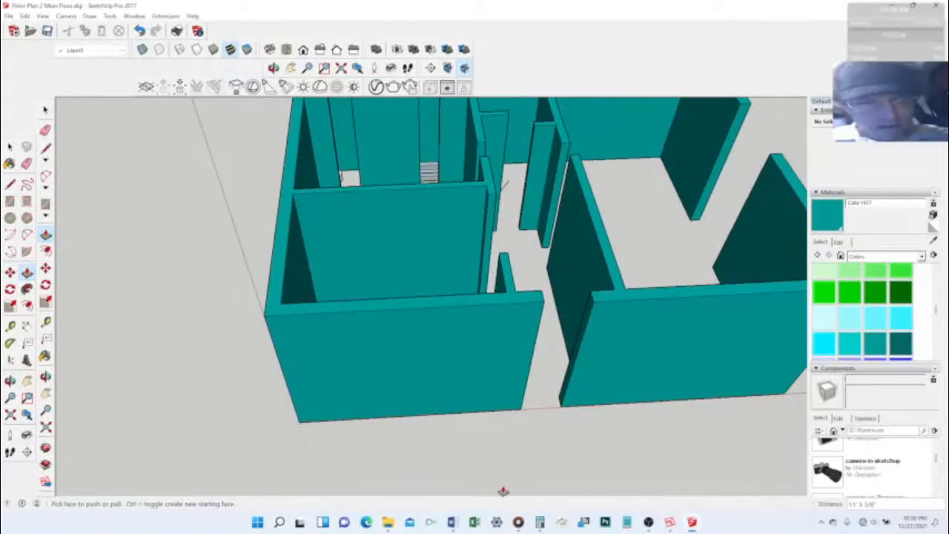
Step: Inspect the raised walls from the front entrance and along the hallway inside the house
{"action": "key", "text": "h"}
{"action": "left_click_drag", "start_coordinate": [539, 433], "coordinate": [385, 324]}
{"action": "middle_click_drag", "start_coordinate": [385, 324], "coordinate": [363, 232]}
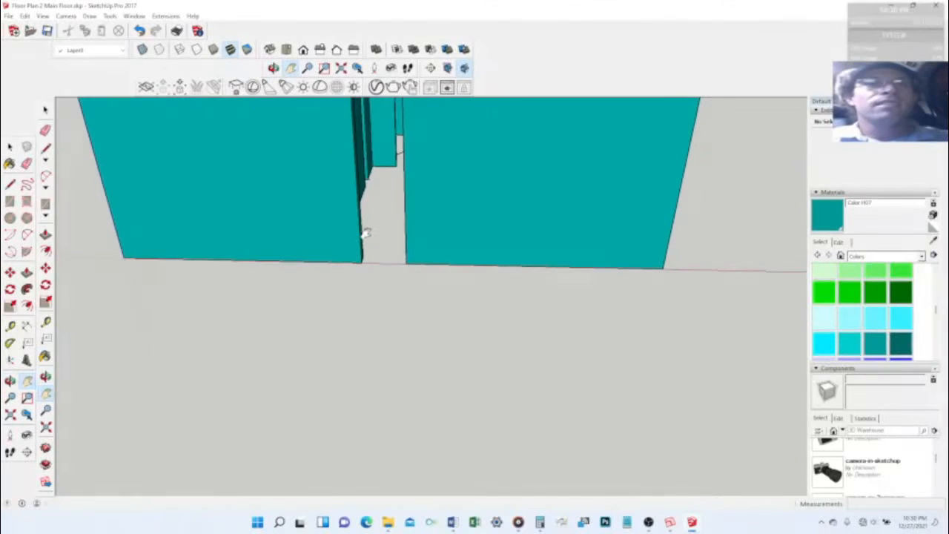
{"action": "scroll", "coordinate": [379, 220], "scroll_direction": "up", "scroll_amount": 8}
{"action": "middle_click_drag", "start_coordinate": [438, 223], "coordinate": [434, 153]}
{"action": "left_click_drag", "start_coordinate": [451, 157], "coordinate": [455, 359]}
{"action": "scroll", "coordinate": [455, 360], "scroll_direction": "up", "scroll_amount": 3}
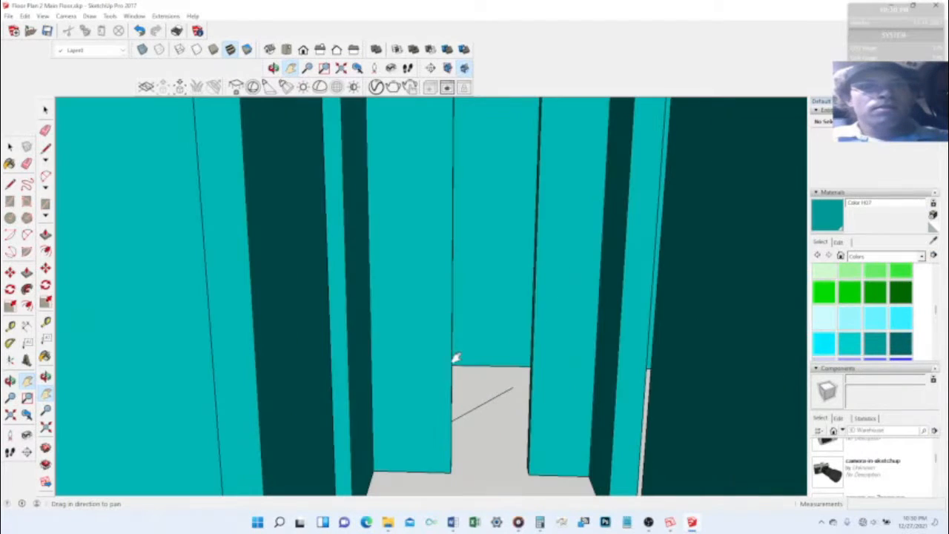
{"action": "left_click_drag", "start_coordinate": [280, 321], "coordinate": [343, 303]}
{"action": "middle_click_drag", "start_coordinate": [352, 303], "coordinate": [255, 298]}
{"action": "left_click_drag", "start_coordinate": [231, 297], "coordinate": [65, 296]}
{"action": "middle_click_drag", "start_coordinate": [65, 297], "coordinate": [302, 364]}
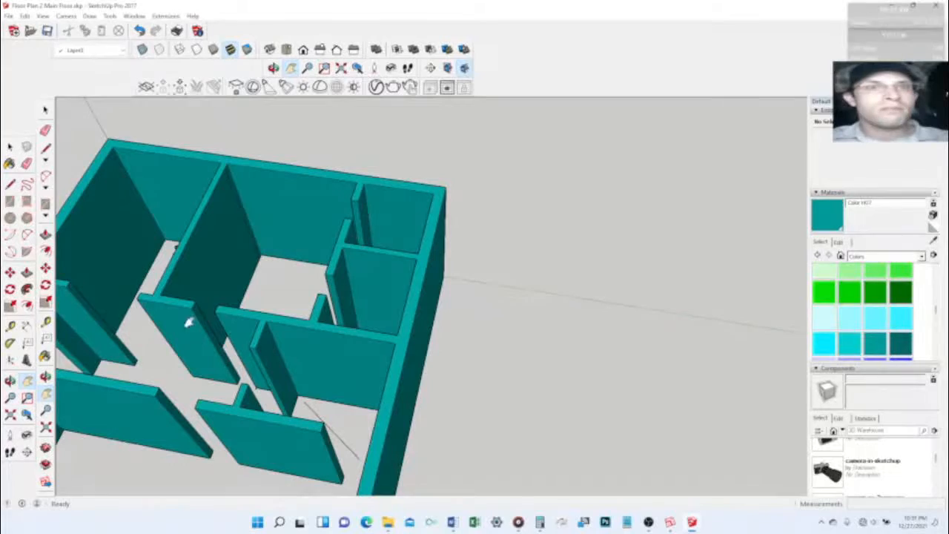
Step: Examine the complete wall model from above and around its outer sides, checking the rooms and door openings
{"action": "scroll", "coordinate": [258, 415], "scroll_direction": "down", "scroll_amount": 2}
{"action": "scroll", "coordinate": [232, 394], "scroll_direction": "up", "scroll_amount": 3}
{"action": "left_click_drag", "start_coordinate": [249, 376], "coordinate": [621, 357]}
{"action": "left_click_drag", "start_coordinate": [502, 441], "coordinate": [531, 297]}
{"action": "left_click_drag", "start_coordinate": [592, 388], "coordinate": [433, 529]}
{"action": "scroll", "coordinate": [467, 301], "scroll_direction": "down", "scroll_amount": 6}
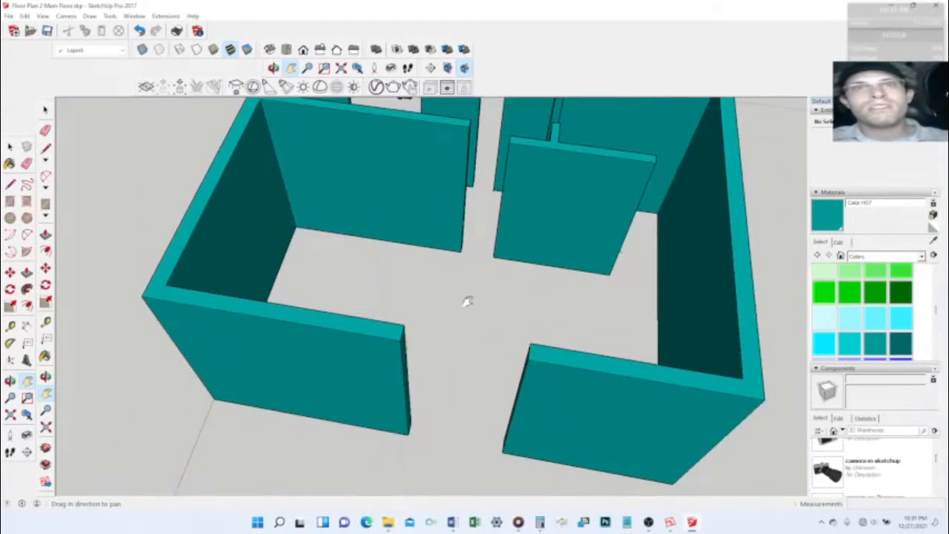
{"action": "scroll", "coordinate": [468, 300], "scroll_direction": "up", "scroll_amount": 5}
{"action": "left_click_drag", "start_coordinate": [478, 280], "coordinate": [504, 394]}
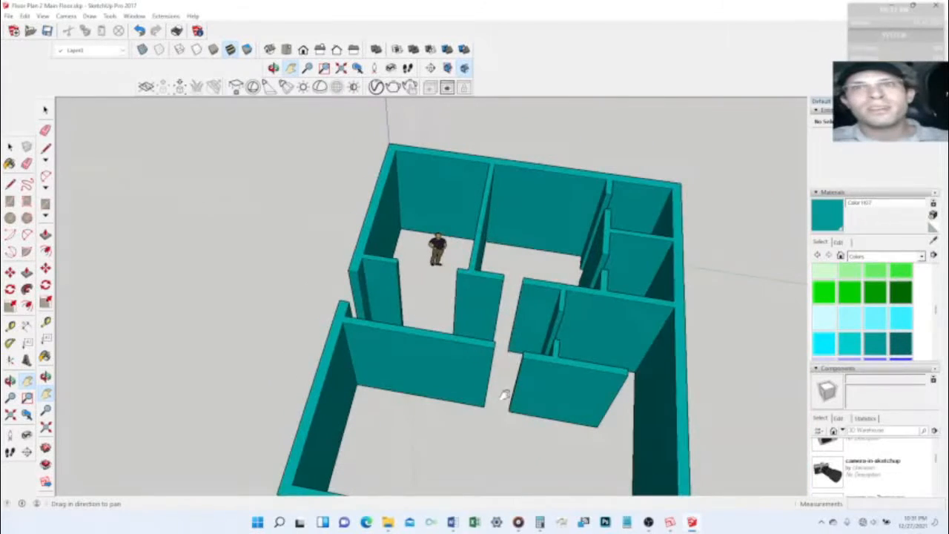
{"action": "left_click_drag", "start_coordinate": [539, 335], "coordinate": [642, 326]}
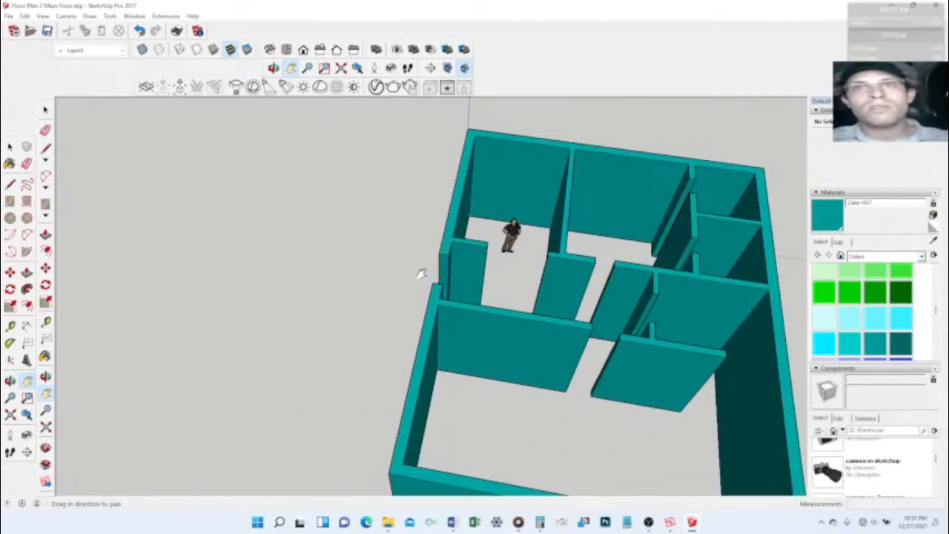
{"action": "middle_click_drag", "start_coordinate": [578, 251], "coordinate": [595, 25]}
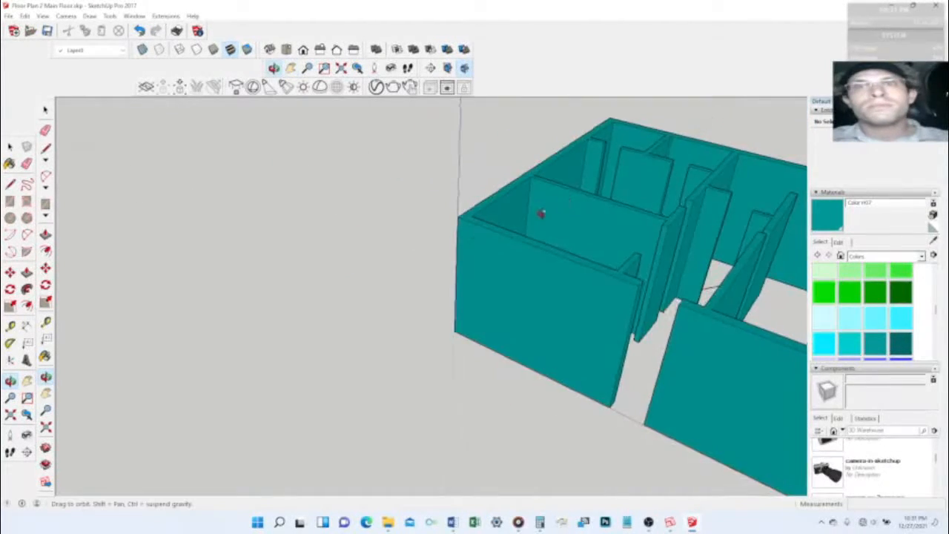
{"action": "scroll", "coordinate": [627, 225], "scroll_direction": "down", "scroll_amount": 5}
{"action": "middle_click_drag", "start_coordinate": [612, 195], "coordinate": [457, 328], "text": "shift"}
{"action": "scroll", "coordinate": [453, 272], "scroll_direction": "up", "scroll_amount": 5}
{"action": "scroll", "coordinate": [456, 264], "scroll_direction": "down", "scroll_amount": 3}
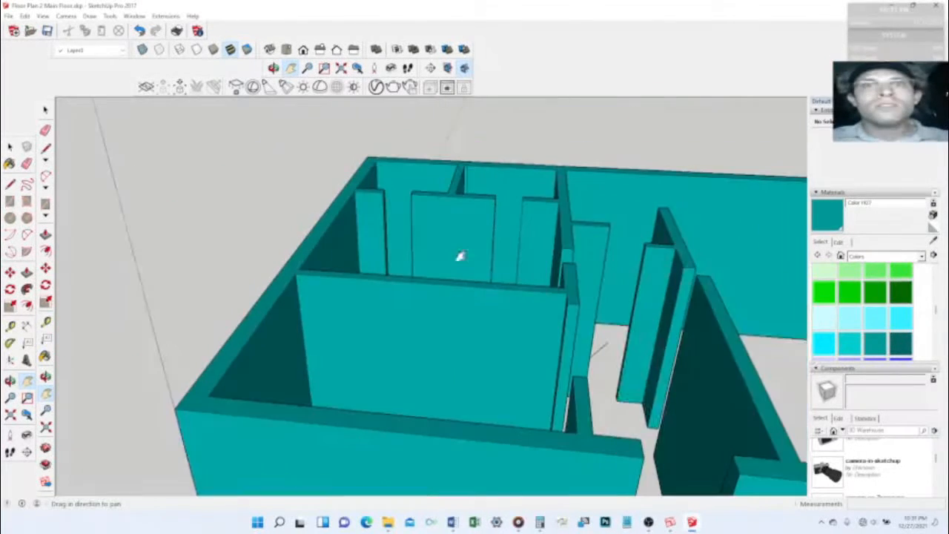
{"action": "left_click_drag", "start_coordinate": [459, 253], "coordinate": [467, 455]}
{"action": "left_click_drag", "start_coordinate": [486, 486], "coordinate": [523, 320]}
{"action": "scroll", "coordinate": [528, 323], "scroll_direction": "down", "scroll_amount": 2}
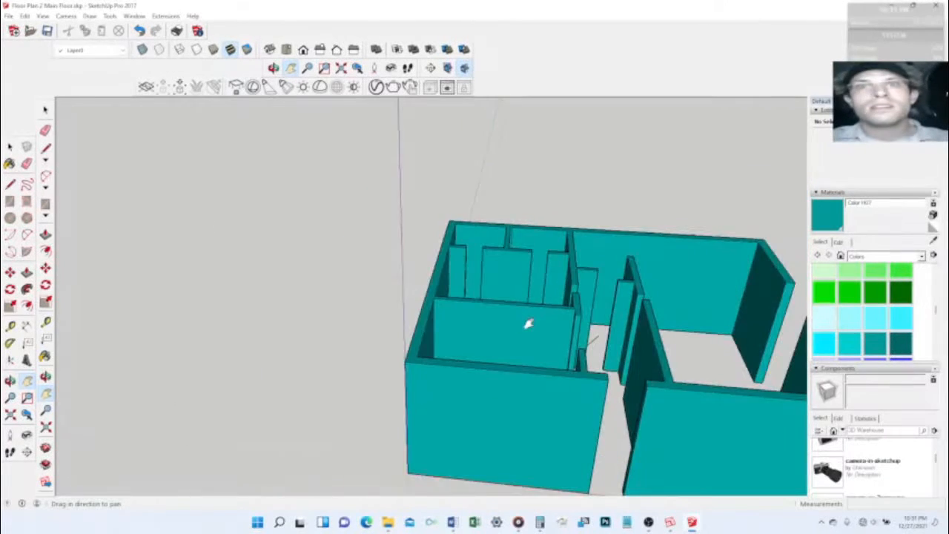
{"action": "scroll", "coordinate": [528, 324], "scroll_direction": "down", "scroll_amount": 2}
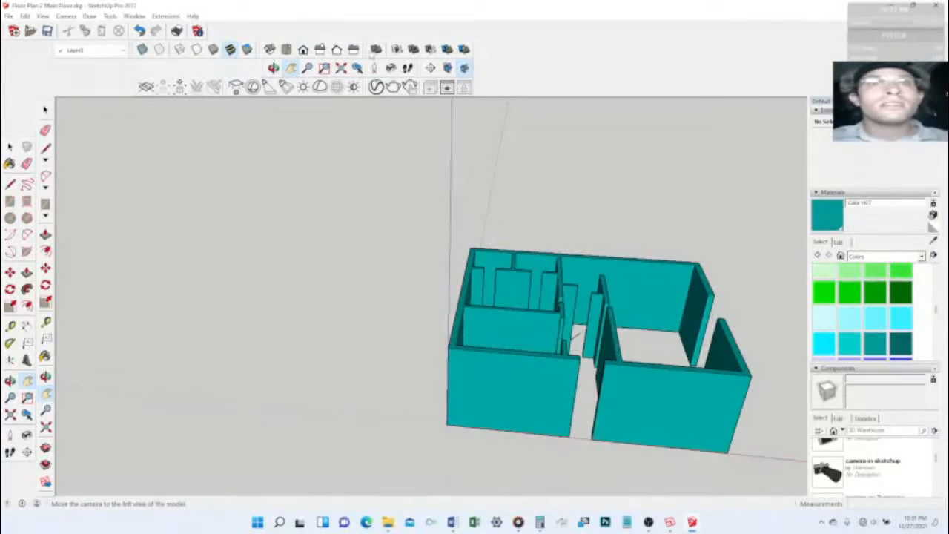
Step: Place a section plane on the interior partition wall between the two left rooms
{"action": "left_click", "coordinate": [430, 67]}
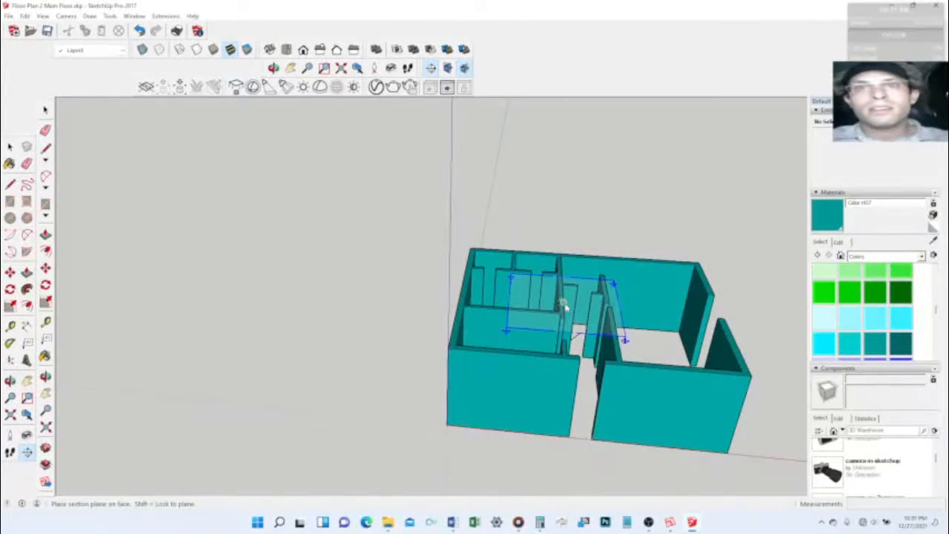
{"action": "left_click", "coordinate": [523, 317]}
{"action": "key", "text": "space"}
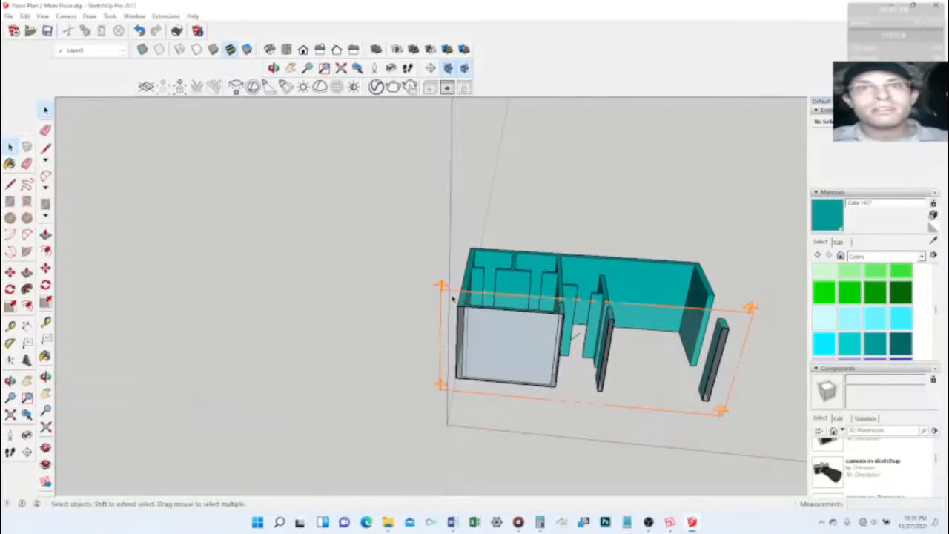
Step: Move the section plane about 12' 1" toward the back wall so that it cuts through the rear fixture rooms
{"action": "left_click", "coordinate": [454, 292]}
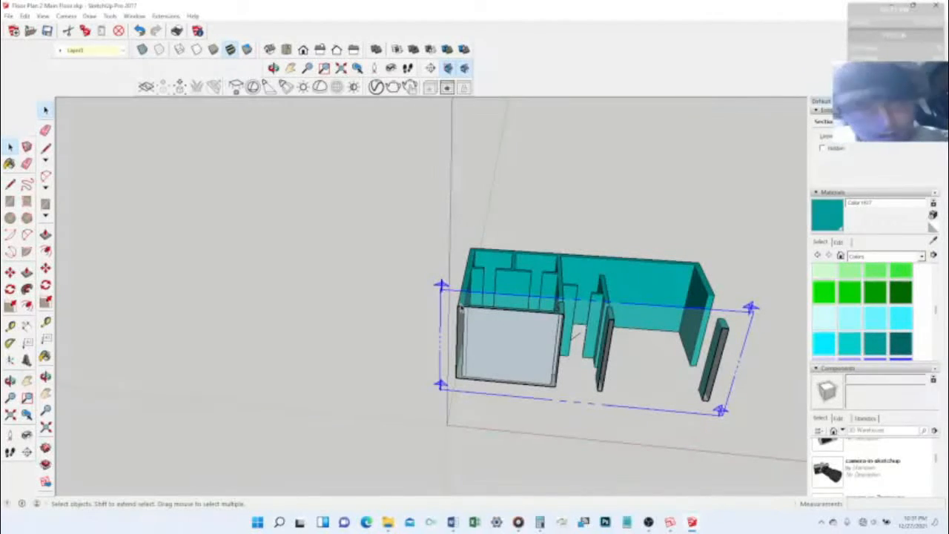
{"action": "key", "text": "m"}
{"action": "left_click_drag", "start_coordinate": [468, 291], "coordinate": [483, 255]}
{"action": "left_click", "coordinate": [483, 256]}
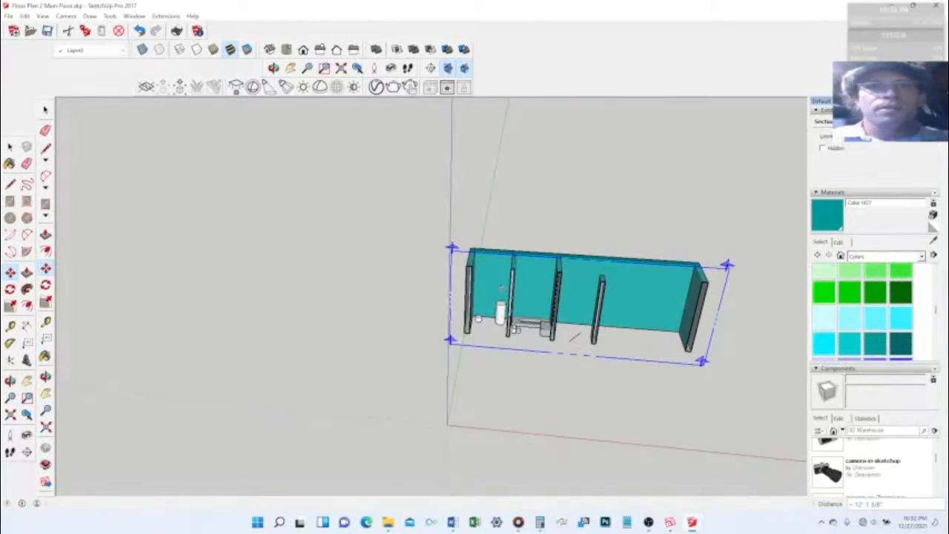
Step: Examine the sectioned rear rooms and their fixtures from close up, from above and from the side of the house
{"action": "scroll", "coordinate": [502, 271], "scroll_direction": "up", "scroll_amount": 2}
{"action": "key", "text": "space"}
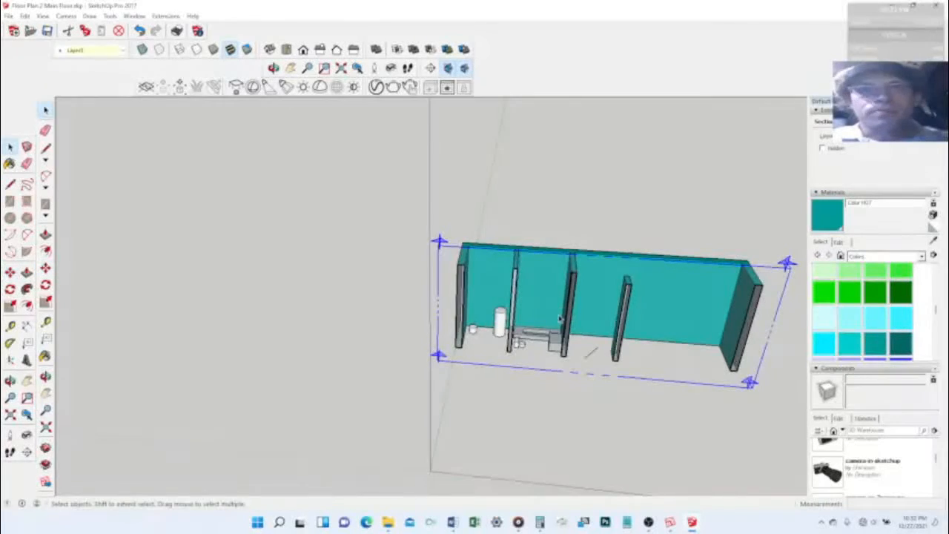
{"action": "scroll", "coordinate": [558, 311], "scroll_direction": "up", "scroll_amount": 5}
{"action": "middle_click_drag", "start_coordinate": [544, 330], "coordinate": [569, 230]}
{"action": "scroll", "coordinate": [569, 231], "scroll_direction": "down", "scroll_amount": 8}
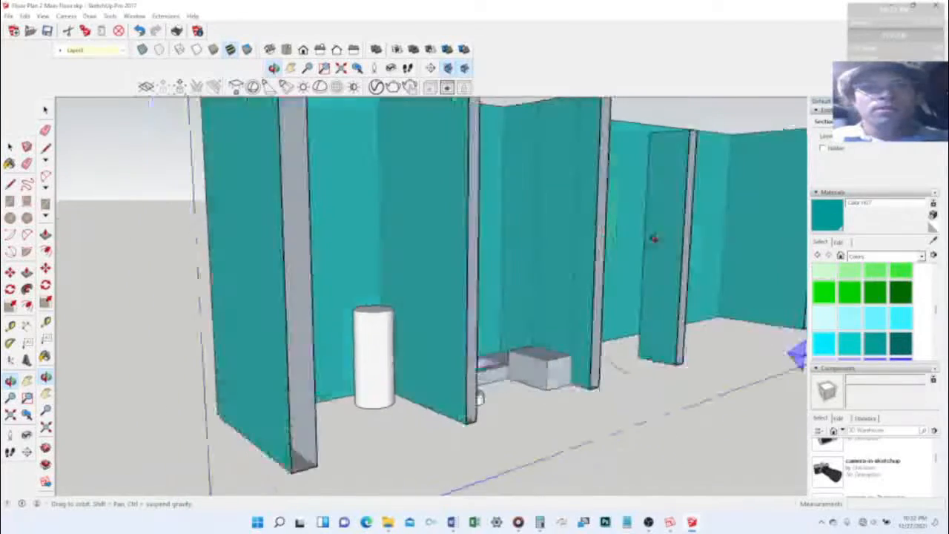
{"action": "middle_click_drag", "start_coordinate": [504, 226], "coordinate": [519, 303]}
{"action": "middle_click_drag", "start_coordinate": [433, 222], "coordinate": [420, 169]}
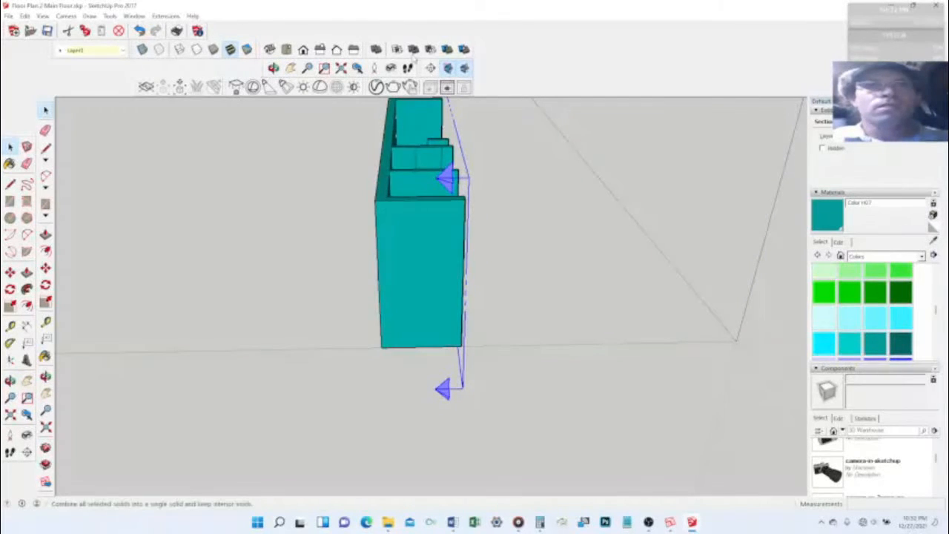
Step: Place a section plane on the interior partition parallel to the side wall and move it about 4' 6" toward that outer wall
{"action": "left_click", "coordinate": [430, 68]}
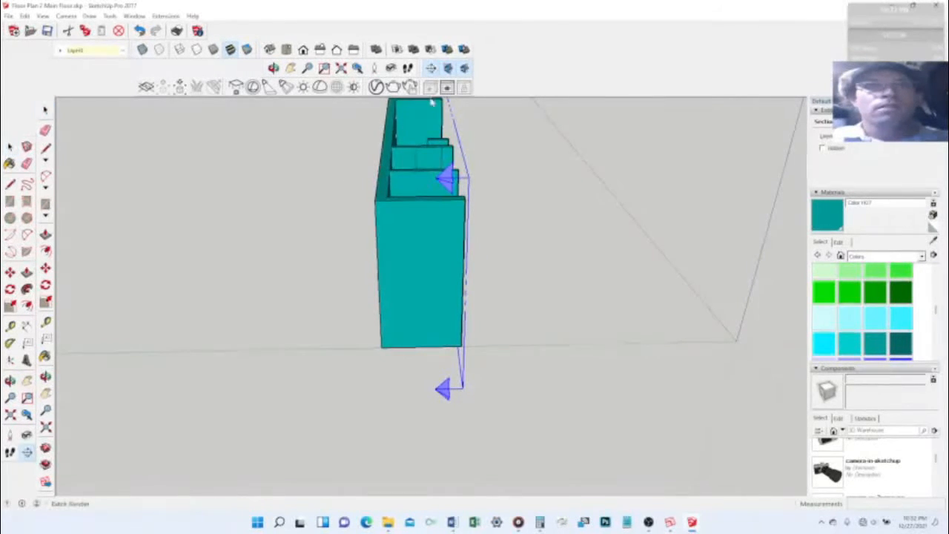
{"action": "left_click", "coordinate": [410, 191]}
{"action": "key", "text": "space"}
{"action": "left_click", "coordinate": [393, 146]}
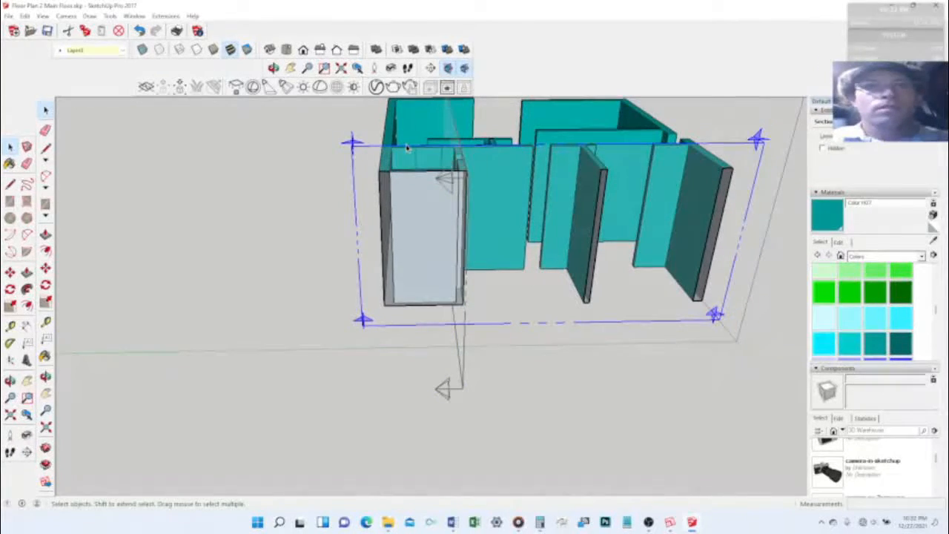
{"action": "key", "text": "m"}
{"action": "left_click", "coordinate": [384, 136]}
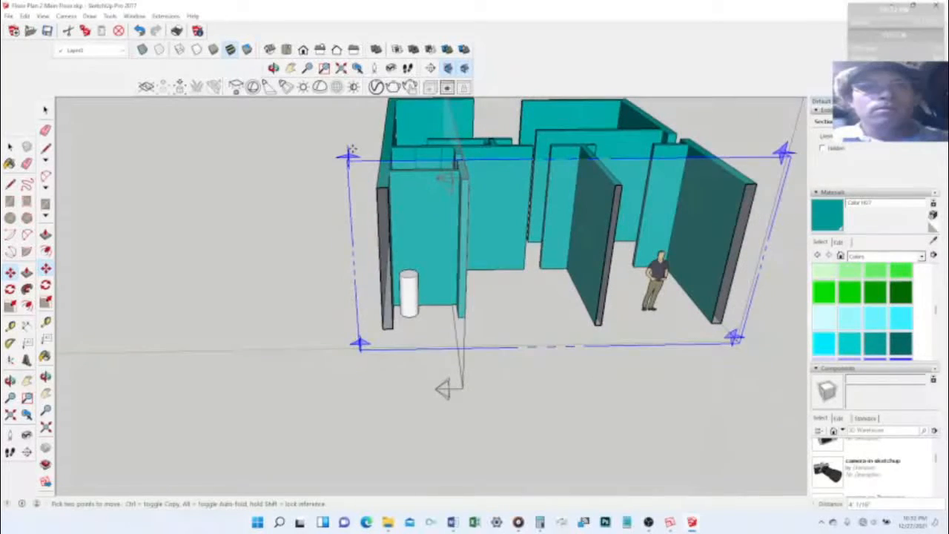
{"action": "left_click", "coordinate": [351, 153]}
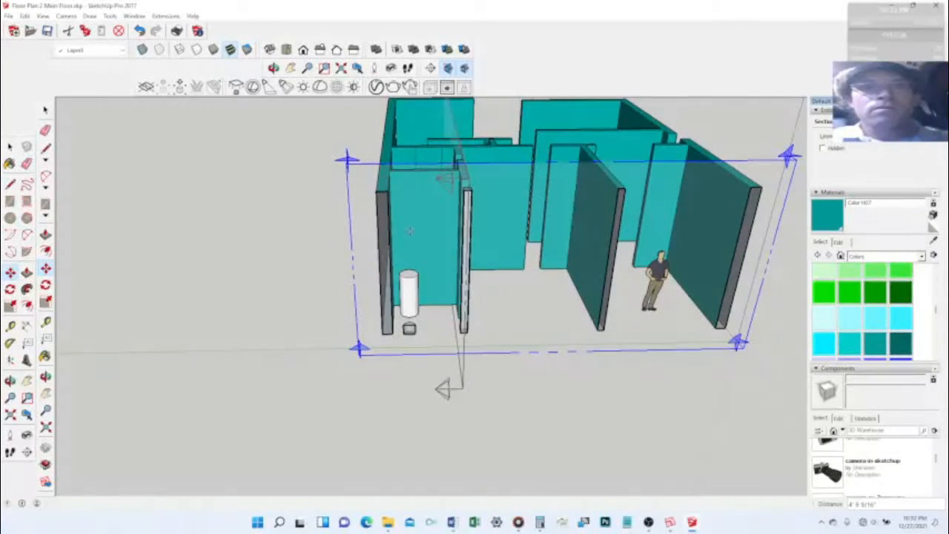
Step: Try to shift the side section plane farther toward the outer side wall
{"action": "scroll", "coordinate": [432, 298], "scroll_direction": "up", "scroll_amount": 5}
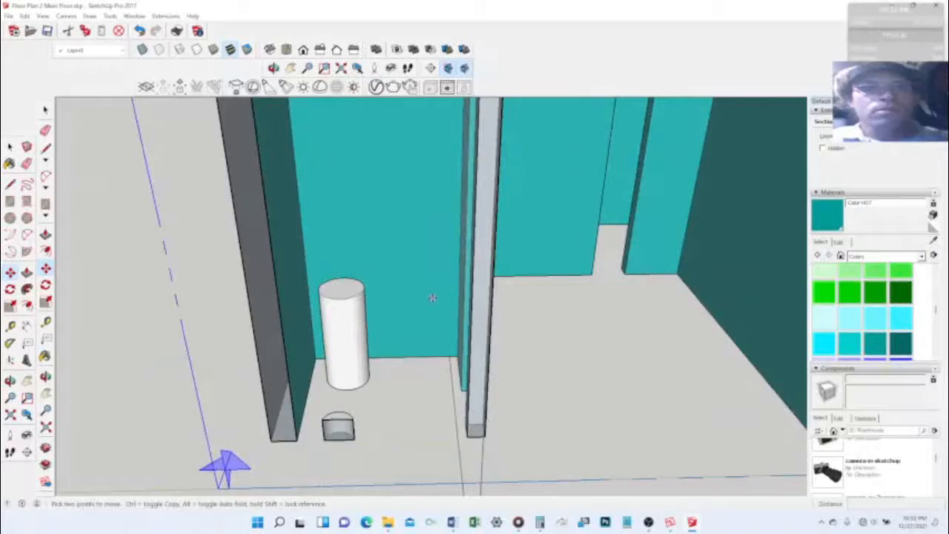
{"action": "scroll", "coordinate": [432, 298], "scroll_direction": "down", "scroll_amount": 5}
{"action": "middle_click_drag", "start_coordinate": [495, 266], "coordinate": [223, 219]}
{"action": "scroll", "coordinate": [281, 254], "scroll_direction": "up", "scroll_amount": 6}
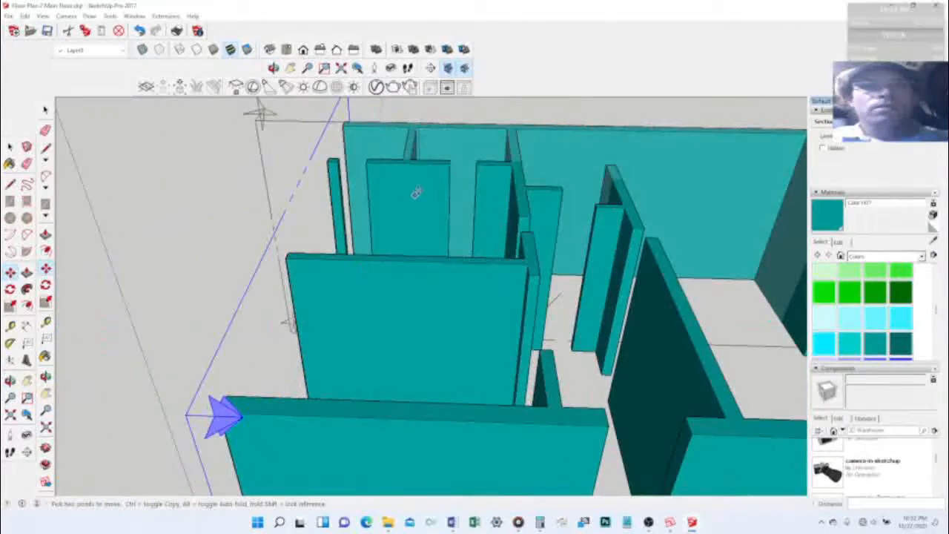
{"action": "left_click", "coordinate": [442, 123]}
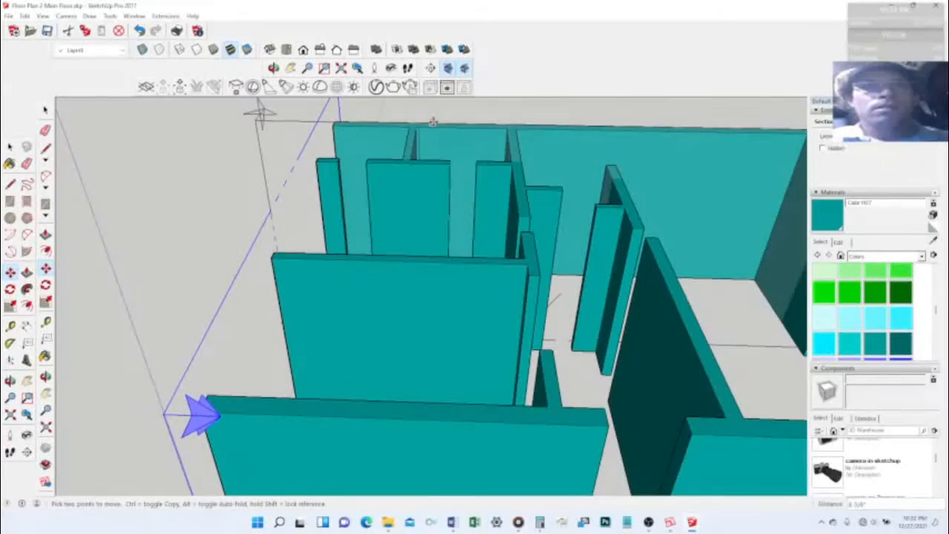
{"action": "left_click", "coordinate": [452, 126]}
{"action": "key", "text": "space"}
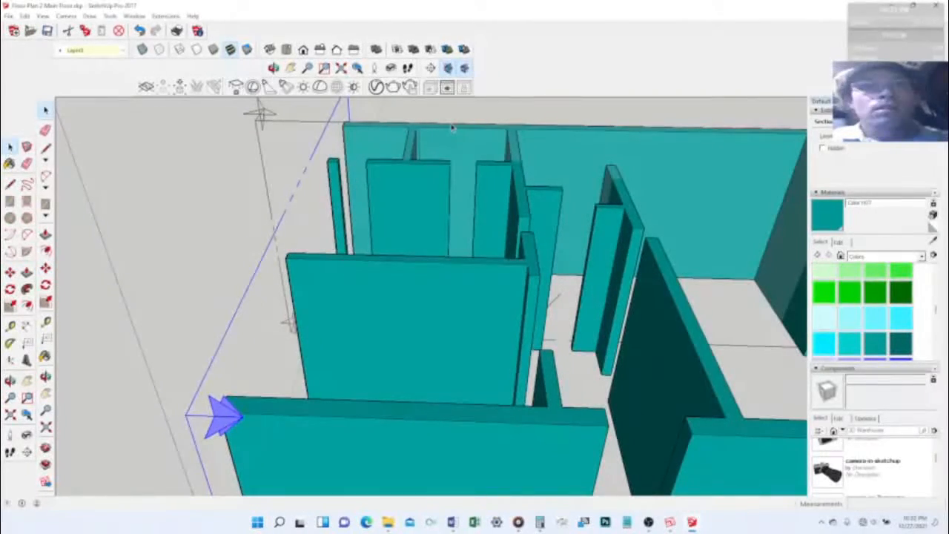
Step: Examine the two section planes and the cut walls from several angles, selecting the rear section plane
{"action": "left_click", "coordinate": [452, 127]}
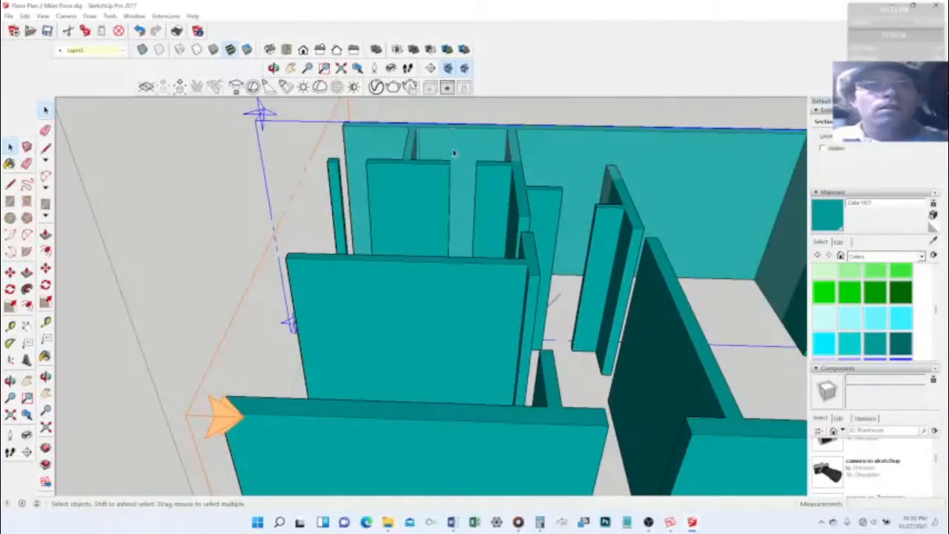
{"action": "scroll", "coordinate": [455, 156], "scroll_direction": "up", "scroll_amount": 2}
{"action": "scroll", "coordinate": [457, 156], "scroll_direction": "down", "scroll_amount": 2}
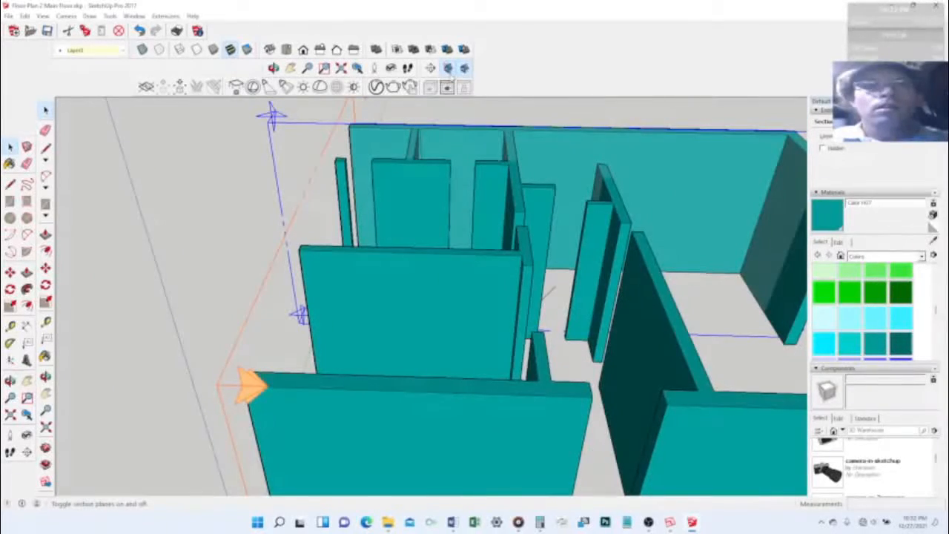
{"action": "scroll", "coordinate": [364, 201], "scroll_direction": "down", "scroll_amount": 3}
{"action": "scroll", "coordinate": [407, 202], "scroll_direction": "up", "scroll_amount": 3}
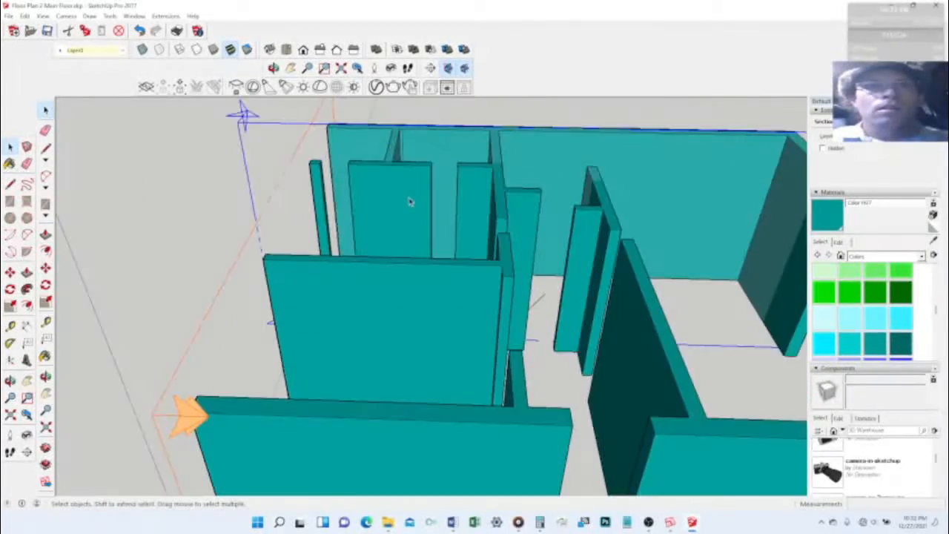
{"action": "middle_click_drag", "start_coordinate": [404, 195], "coordinate": [609, 167]}
{"action": "middle_click_drag", "start_coordinate": [379, 218], "coordinate": [246, 271]}
{"action": "middle_click_drag", "start_coordinate": [517, 237], "coordinate": [360, 249]}
{"action": "scroll", "coordinate": [404, 172], "scroll_direction": "down", "scroll_amount": 3}
{"action": "scroll", "coordinate": [404, 172], "scroll_direction": "up", "scroll_amount": 2}
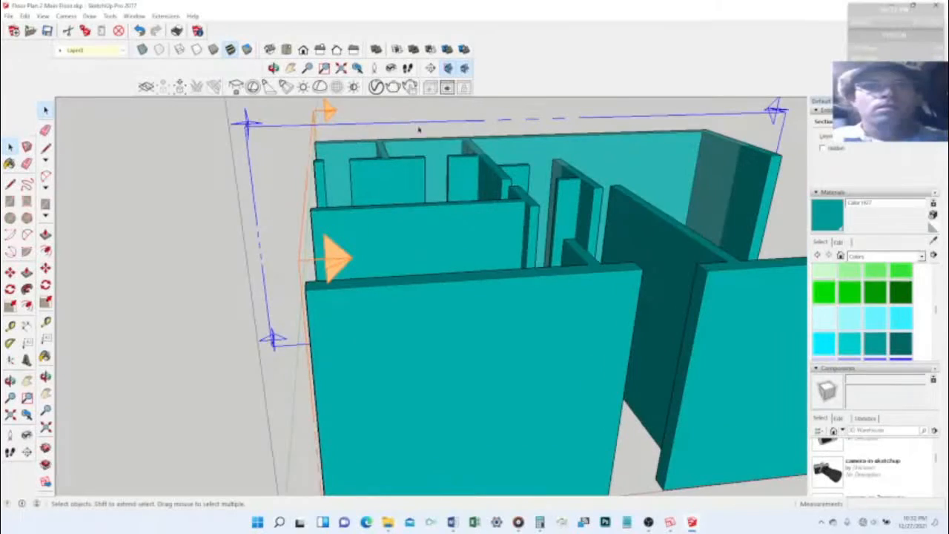
{"action": "left_click", "coordinate": [413, 126]}
{"action": "left_click", "coordinate": [382, 140]}
{"action": "scroll", "coordinate": [391, 129], "scroll_direction": "down", "scroll_amount": 2}
{"action": "middle_click_drag", "start_coordinate": [391, 129], "coordinate": [455, 182]}
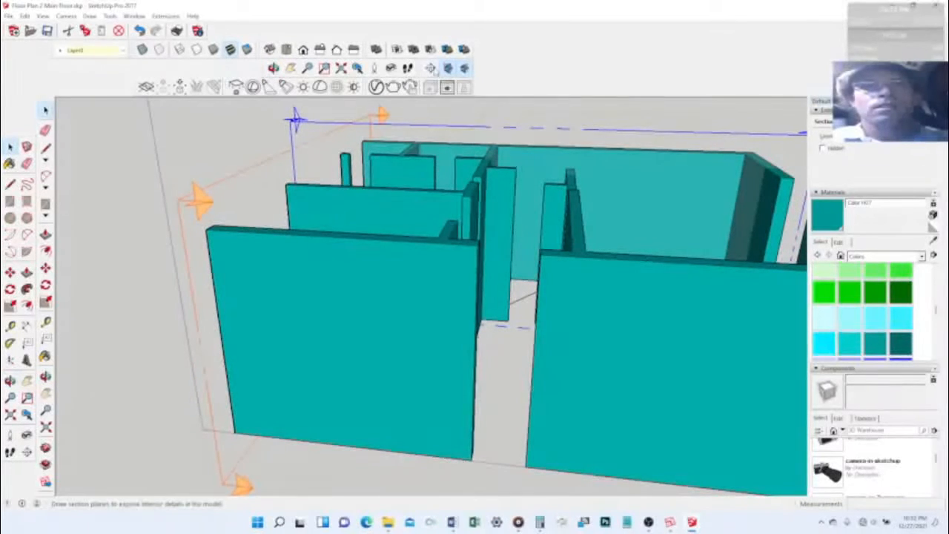
Step: Toggle the section plane display and turn off the section cuts to bring back the complete walls
{"action": "left_click", "coordinate": [447, 67]}
{"action": "left_click", "coordinate": [447, 67]}
{"action": "left_click", "coordinate": [447, 68]}
{"action": "left_click", "coordinate": [447, 68]}
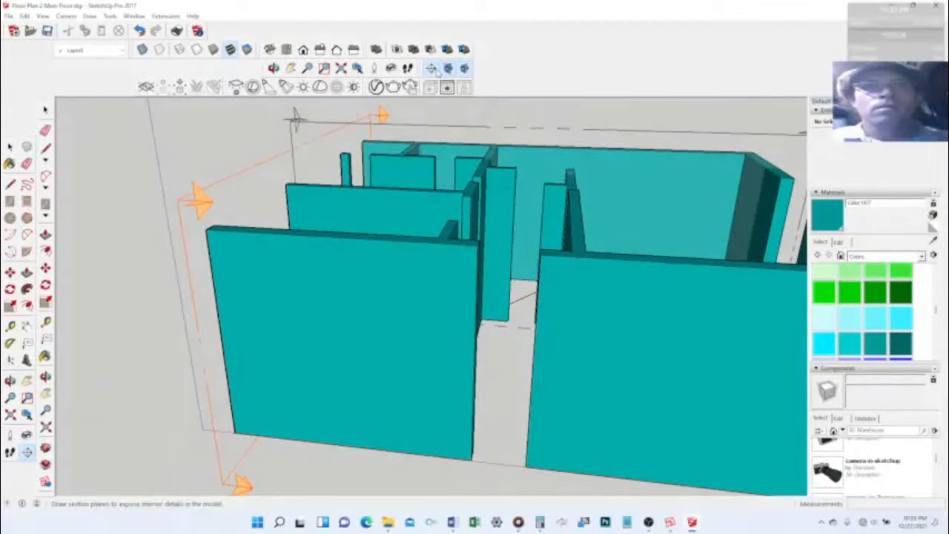
{"action": "left_click", "coordinate": [464, 68]}
{"action": "left_click", "coordinate": [464, 68]}
{"action": "left_click", "coordinate": [464, 67]}
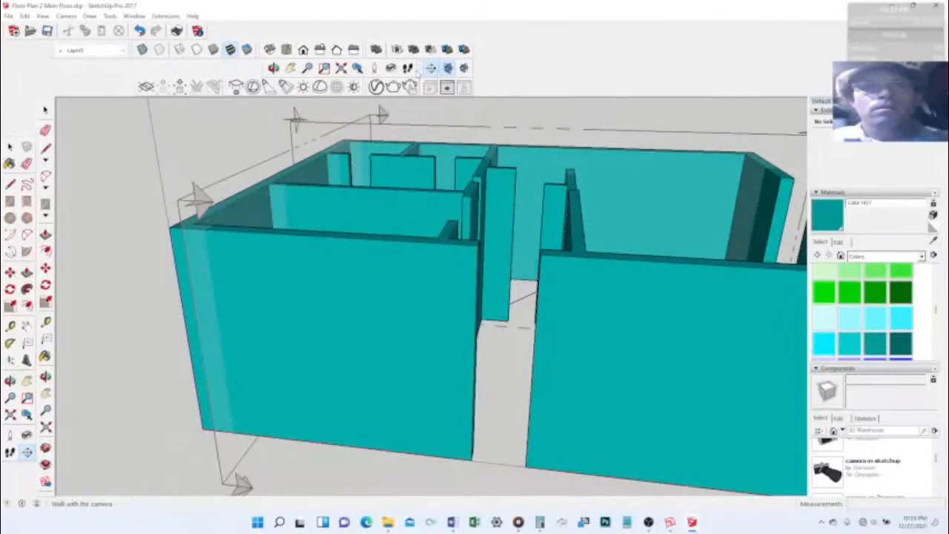
Step: Compare the model with section planes hidden and shown, select the rear plane, and hide the section planes
{"action": "left_click", "coordinate": [447, 67]}
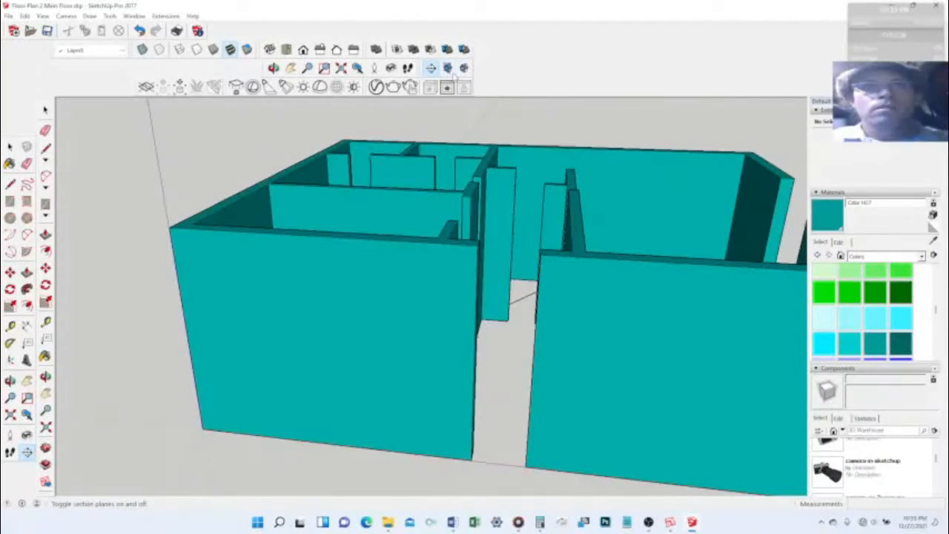
{"action": "left_click", "coordinate": [463, 69]}
{"action": "left_click", "coordinate": [463, 69]}
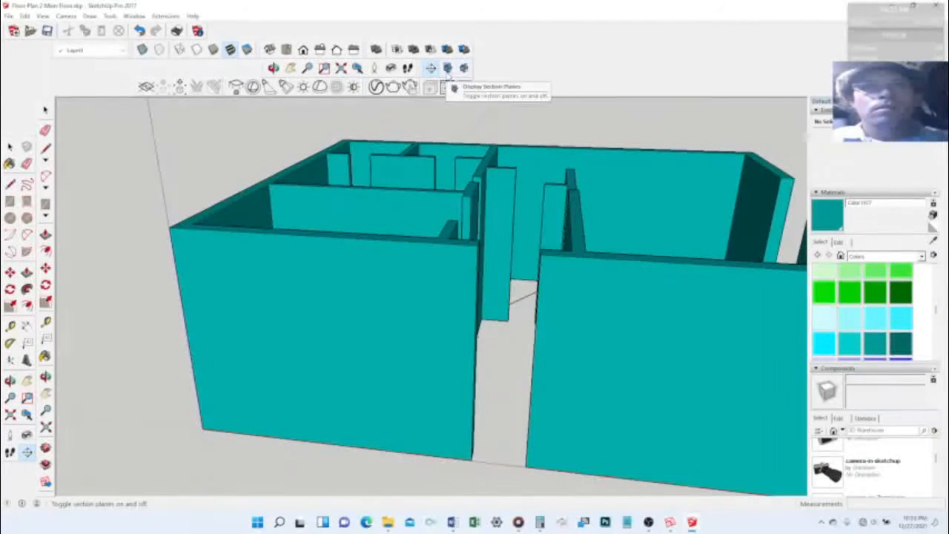
{"action": "left_click", "coordinate": [463, 68]}
{"action": "left_click", "coordinate": [463, 68]}
{"action": "left_click", "coordinate": [448, 68]}
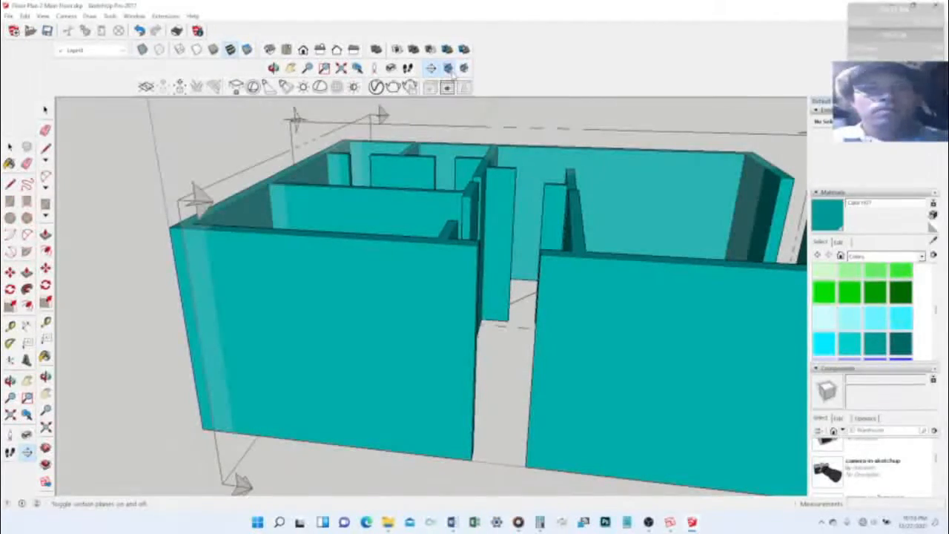
{"action": "key", "text": "space"}
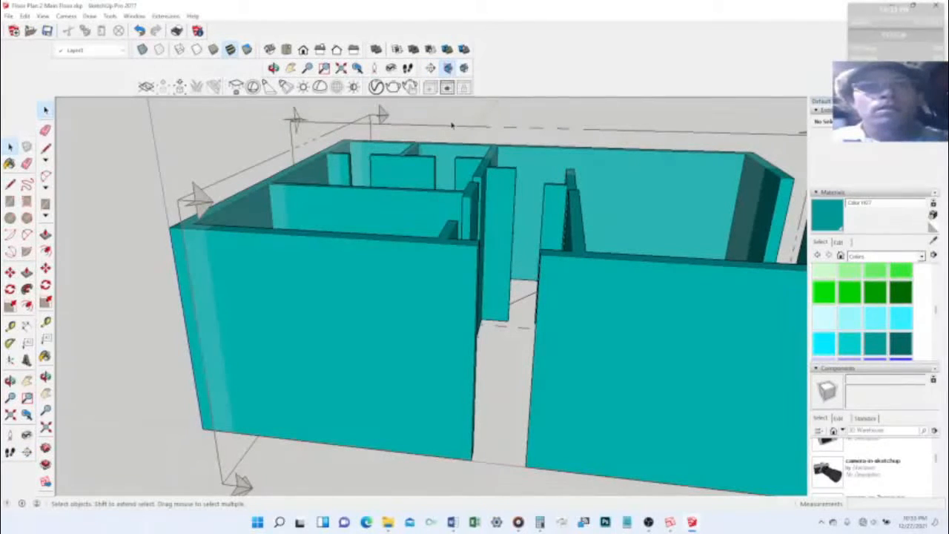
{"action": "left_click", "coordinate": [295, 120]}
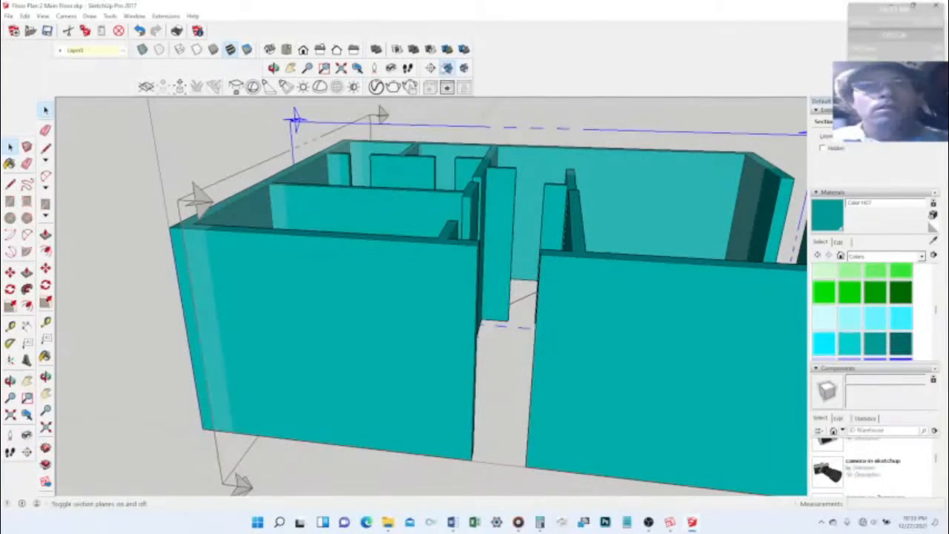
{"action": "left_click", "coordinate": [448, 68]}
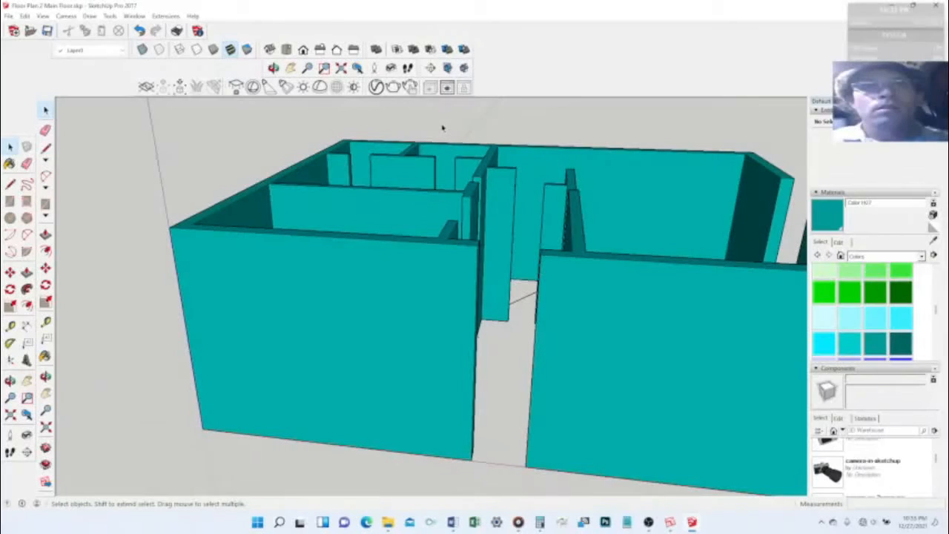
Step: Place a new section plane across the interior partitions and move it toward the back wall to cut through the rear fixture rooms
{"action": "left_click", "coordinate": [430, 68]}
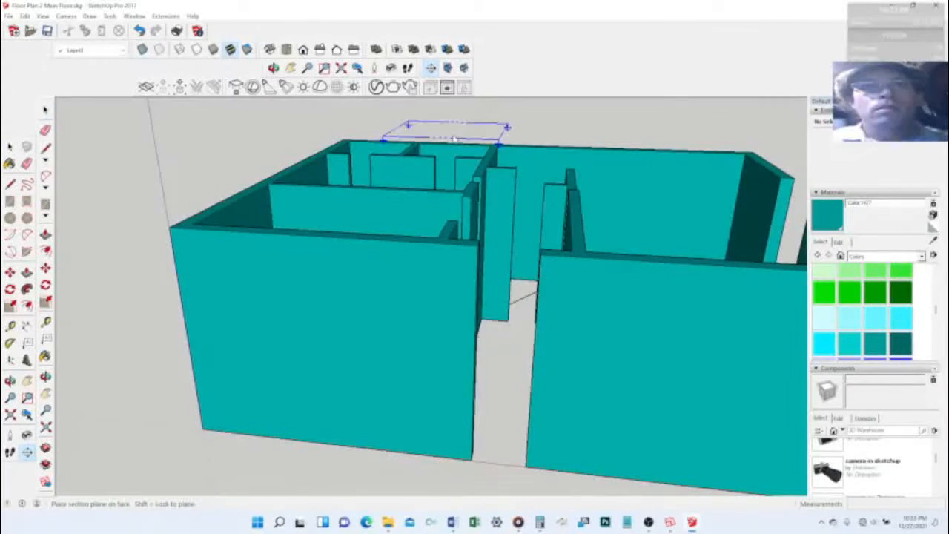
{"action": "left_click", "coordinate": [480, 185]}
{"action": "key", "text": "space"}
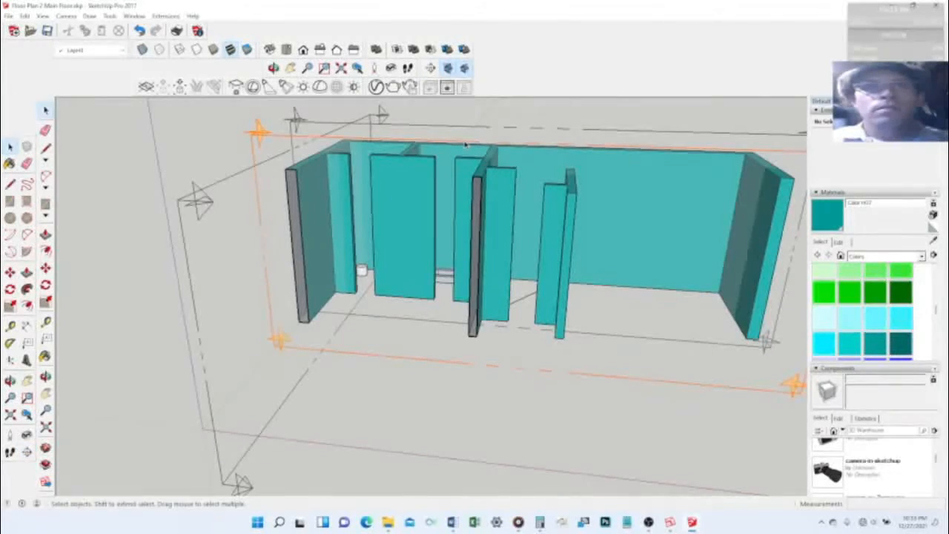
{"action": "left_click", "coordinate": [458, 144]}
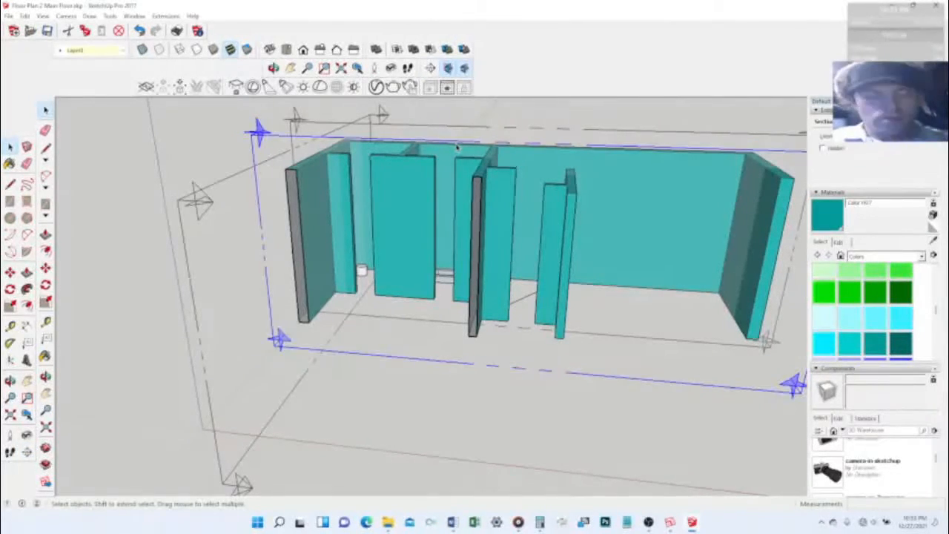
{"action": "key", "text": "m"}
{"action": "left_click", "coordinate": [480, 176]}
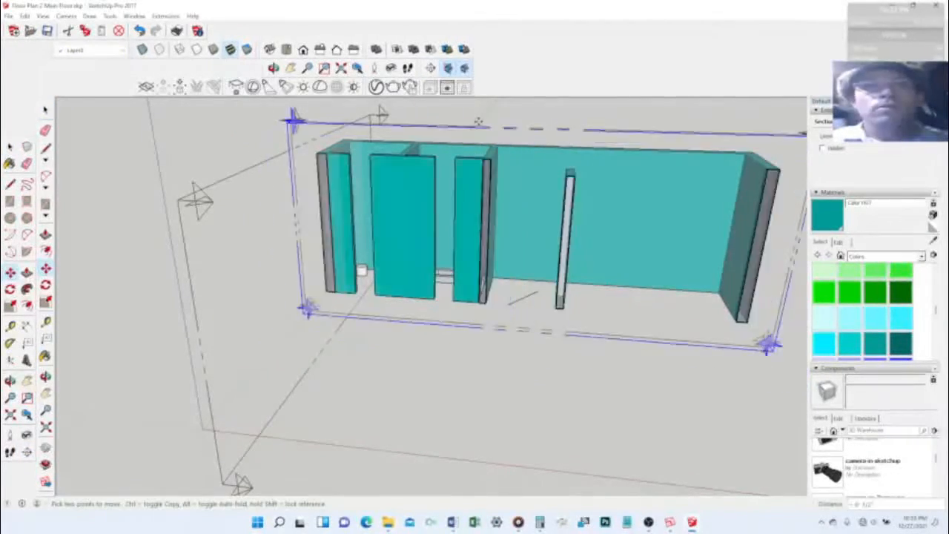
{"action": "left_click", "coordinate": [473, 164]}
Step: Raise the square block at the end of the bathtub by about 1' 7 15/16" with Push/Pull
{"action": "middle_click_drag", "start_coordinate": [524, 186], "coordinate": [509, 201]}
{"action": "scroll", "coordinate": [509, 202], "scroll_direction": "up", "scroll_amount": 5}
{"action": "middle_click_drag", "start_coordinate": [445, 256], "coordinate": [304, 381]}
{"action": "middle_click_drag", "start_coordinate": [327, 447], "coordinate": [300, 436]}
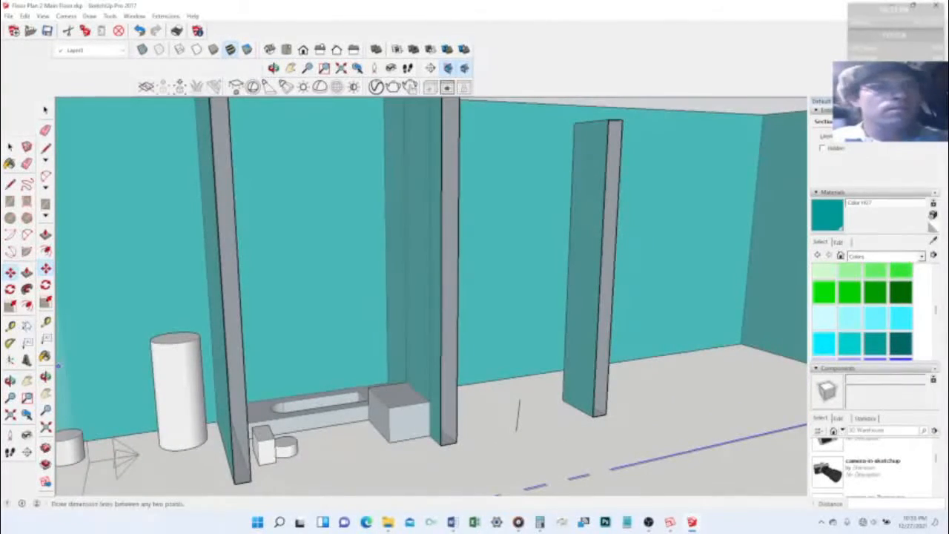
{"action": "left_click", "coordinate": [27, 273]}
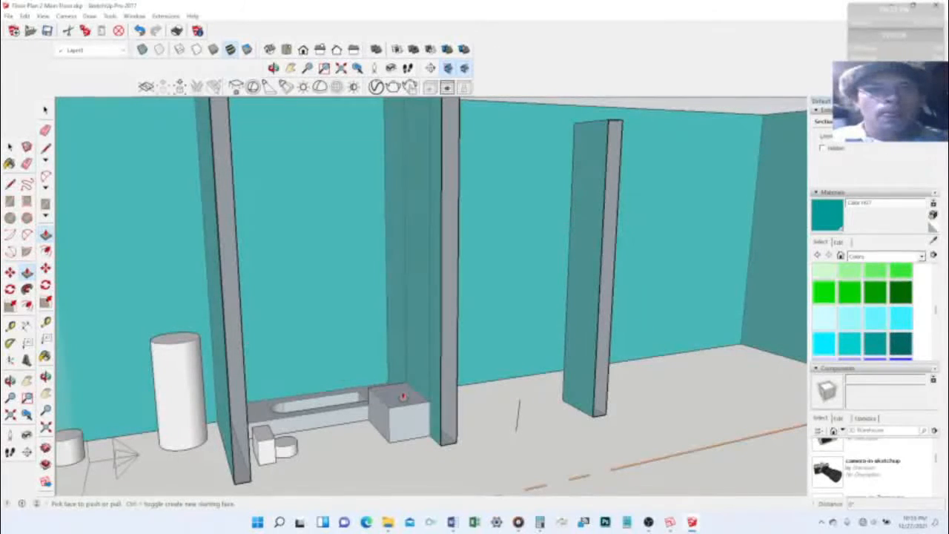
{"action": "left_click", "coordinate": [404, 398]}
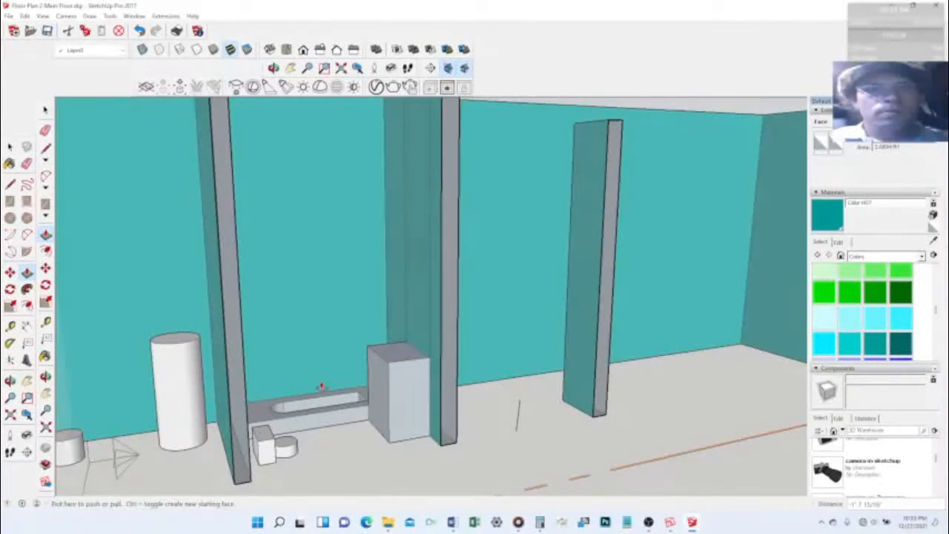
Step: Push/Pull the bathtub rim higher, raise the toilet bowl about 4 13/16" and the toilet tank about 6 7/8"
{"action": "left_click", "coordinate": [257, 410]}
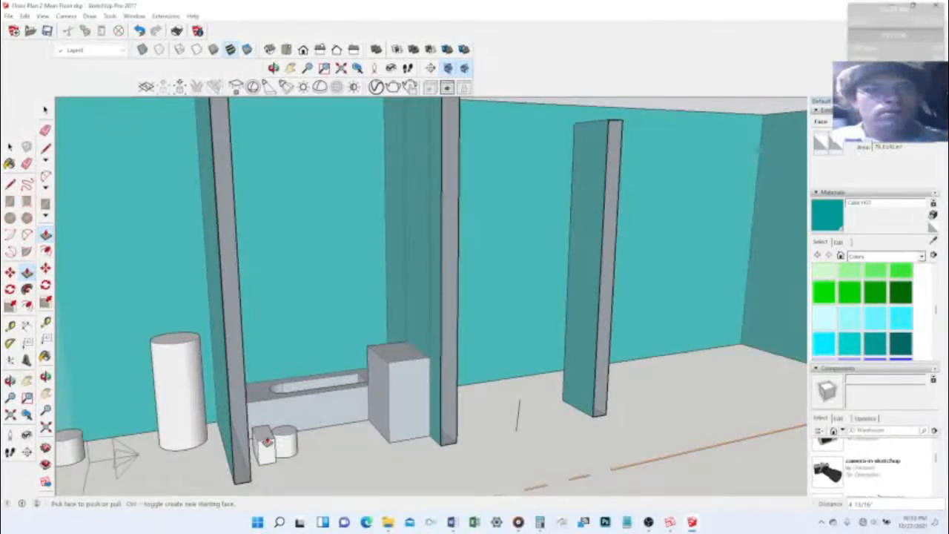
{"action": "left_click", "coordinate": [263, 436]}
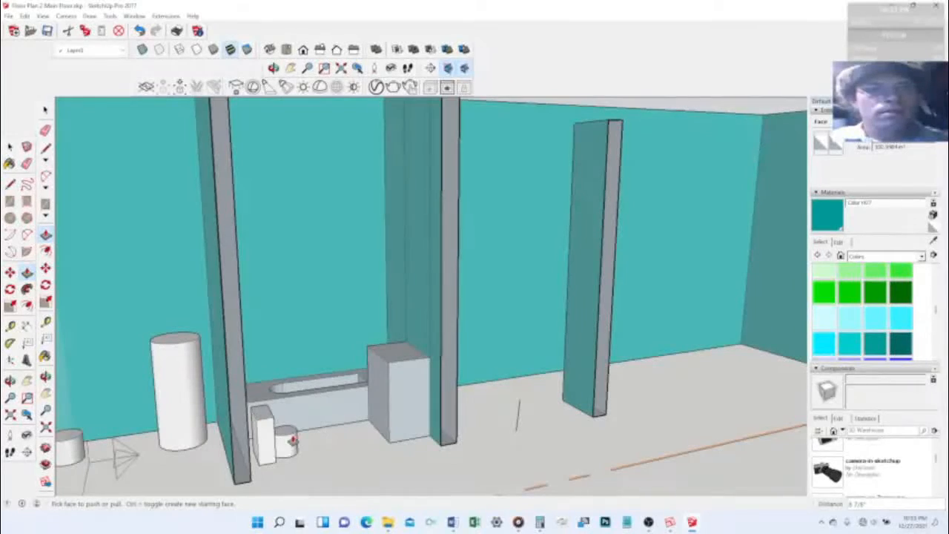
{"action": "middle_click_drag", "start_coordinate": [317, 430], "coordinate": [504, 459]}
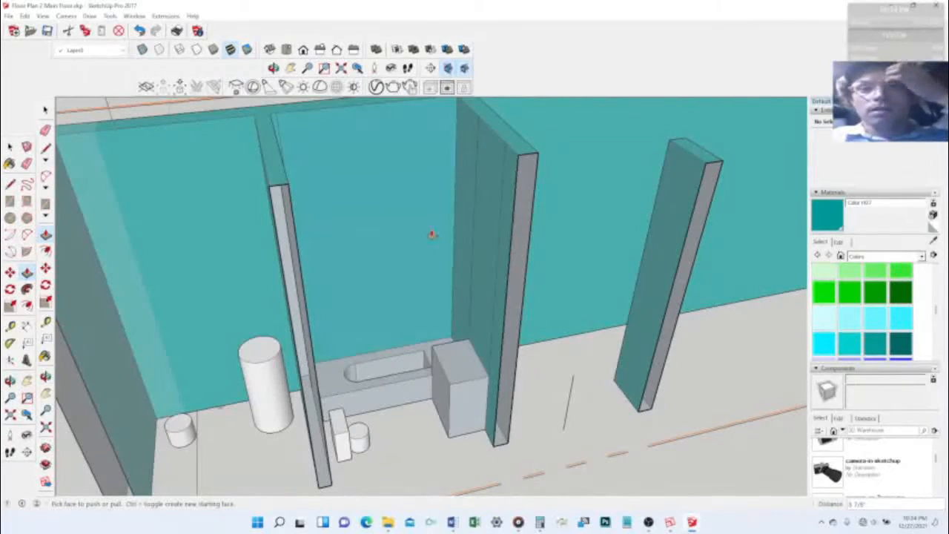
{"action": "middle_click_drag", "start_coordinate": [572, 244], "coordinate": [544, 294]}
{"action": "scroll", "coordinate": [559, 256], "scroll_direction": "down", "scroll_amount": 3}
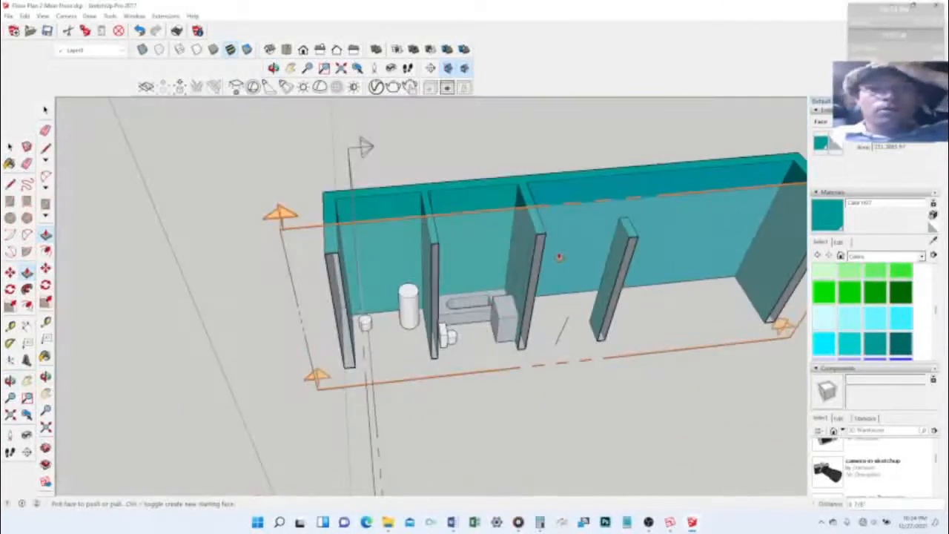
Step: Turn off the section cuts and hide the section planes to show the complete model
{"action": "scroll", "coordinate": [559, 256], "scroll_direction": "down", "scroll_amount": 3}
{"action": "middle_click_drag", "start_coordinate": [559, 257], "coordinate": [563, 421]}
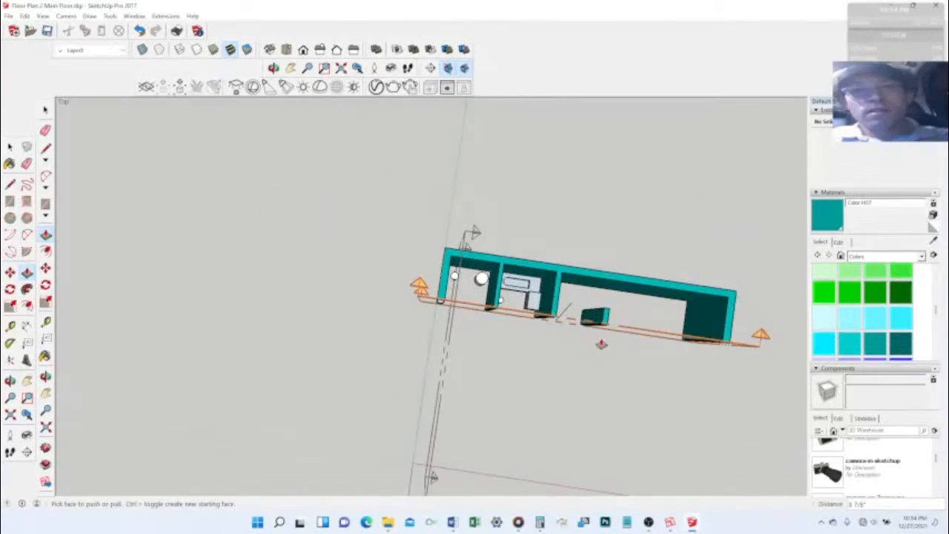
{"action": "left_click", "coordinate": [463, 69]}
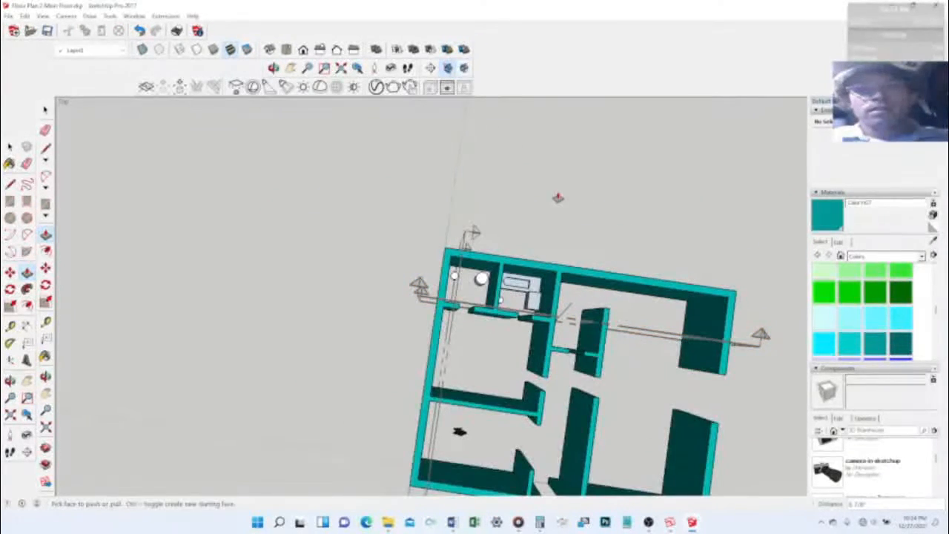
{"action": "middle_click_drag", "start_coordinate": [558, 197], "coordinate": [478, 116]}
{"action": "left_click", "coordinate": [447, 68]}
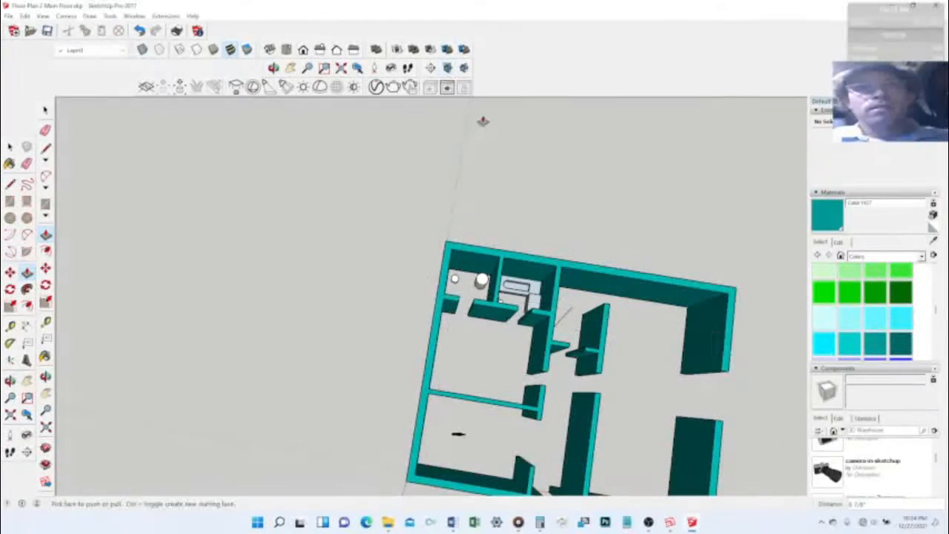
Step: Try to cover the house with a rectangle between opposite outer corners of the wall tops, and undo it
{"action": "middle_click_drag", "start_coordinate": [728, 314], "coordinate": [696, 291]}
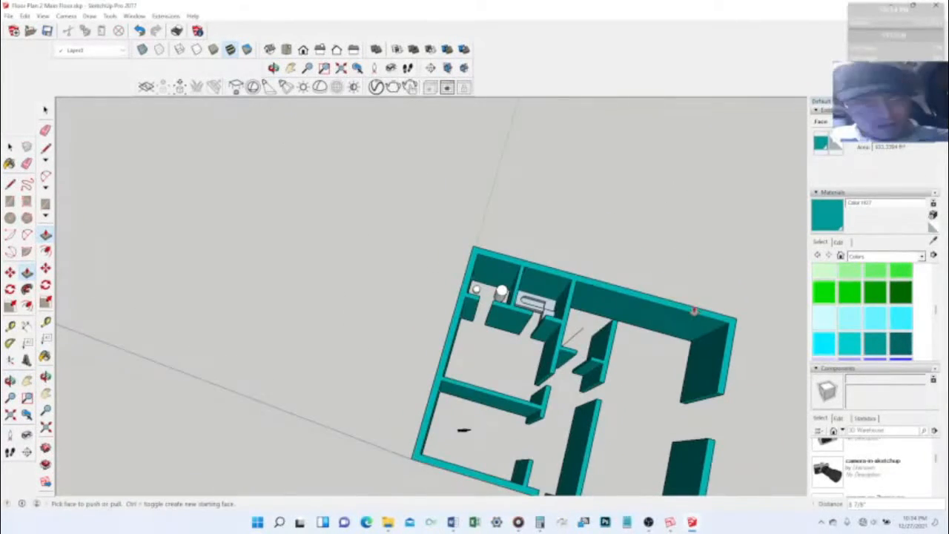
{"action": "key", "text": "h"}
{"action": "left_click_drag", "start_coordinate": [659, 339], "coordinate": [541, 293]}
{"action": "middle_click_drag", "start_coordinate": [542, 293], "coordinate": [512, 186]}
{"action": "key", "text": "h"}
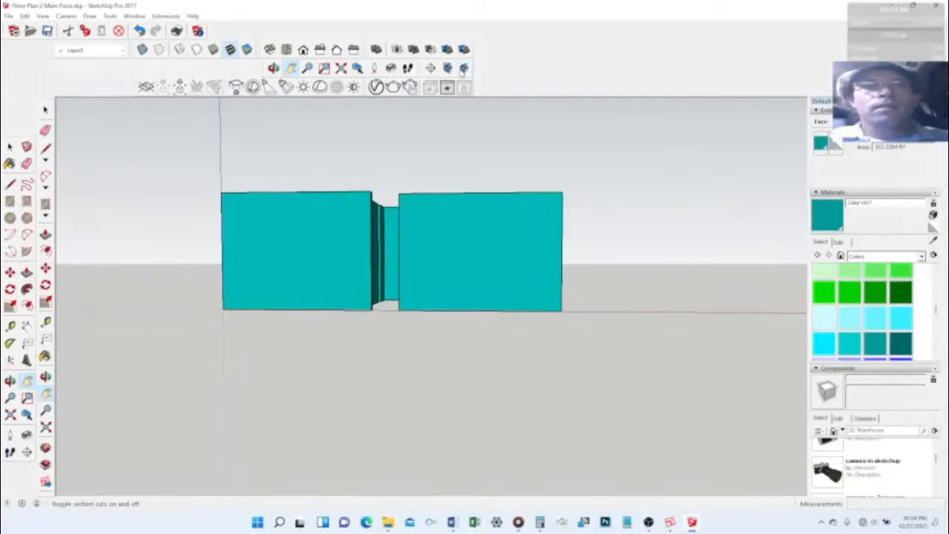
{"action": "middle_click_drag", "start_coordinate": [436, 148], "coordinate": [511, 438]}
{"action": "left_click", "coordinate": [10, 200]}
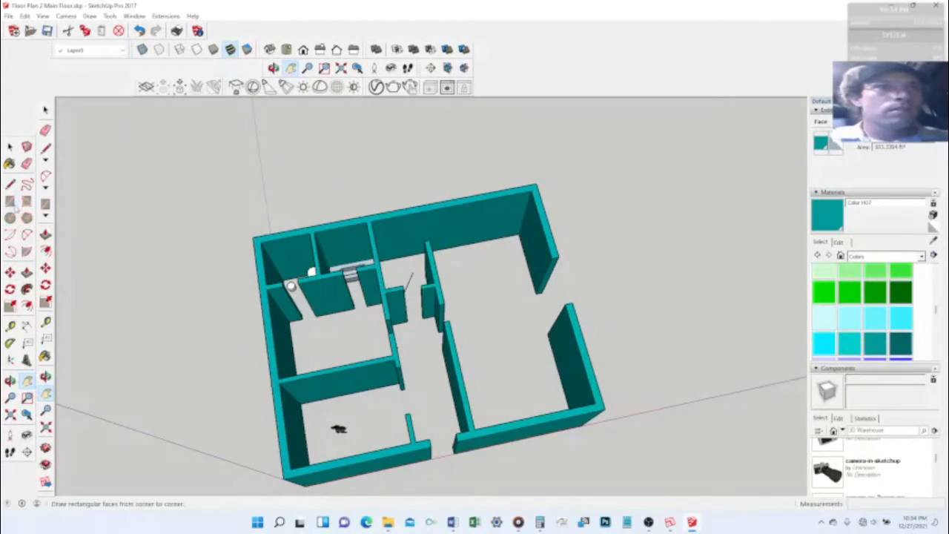
{"action": "left_click", "coordinate": [255, 236]}
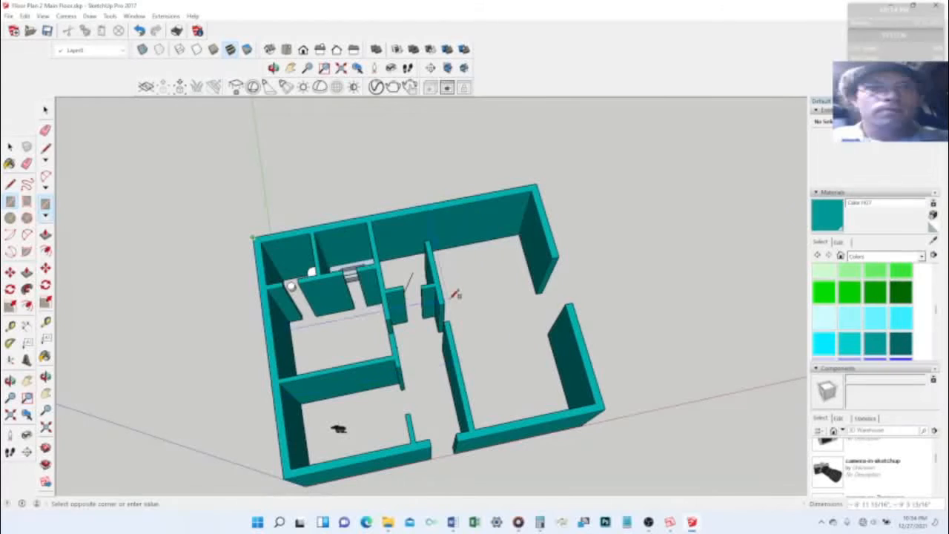
{"action": "left_click", "coordinate": [603, 406]}
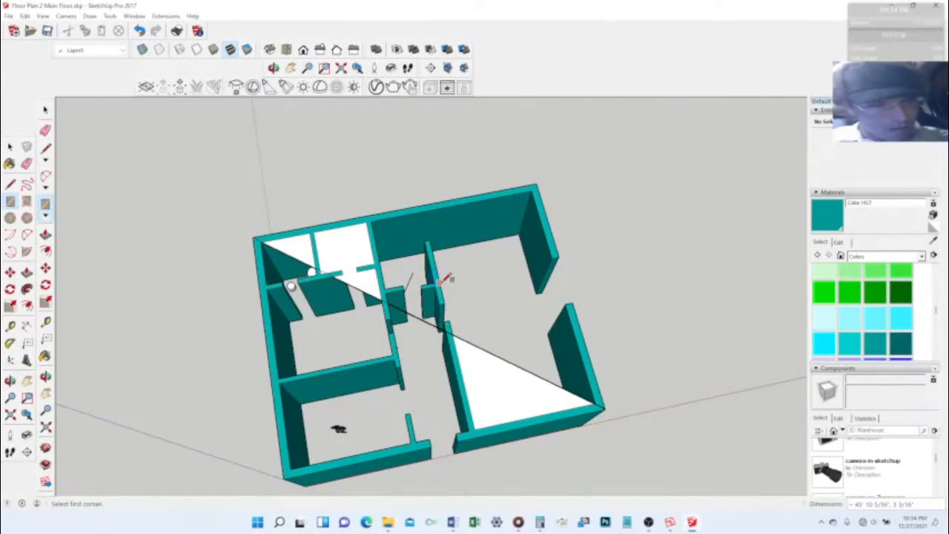
{"action": "key", "text": "ctrl+z"}
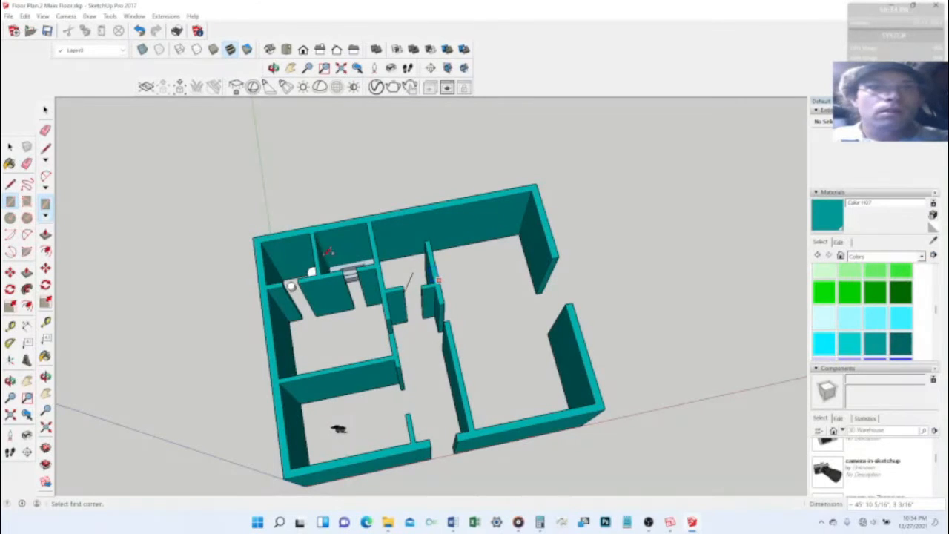
Step: Cover the wall tops with a rectangle about 28' by 35' 8" between opposite outer corners of the house
{"action": "middle_click_drag", "start_coordinate": [407, 321], "coordinate": [460, 319]}
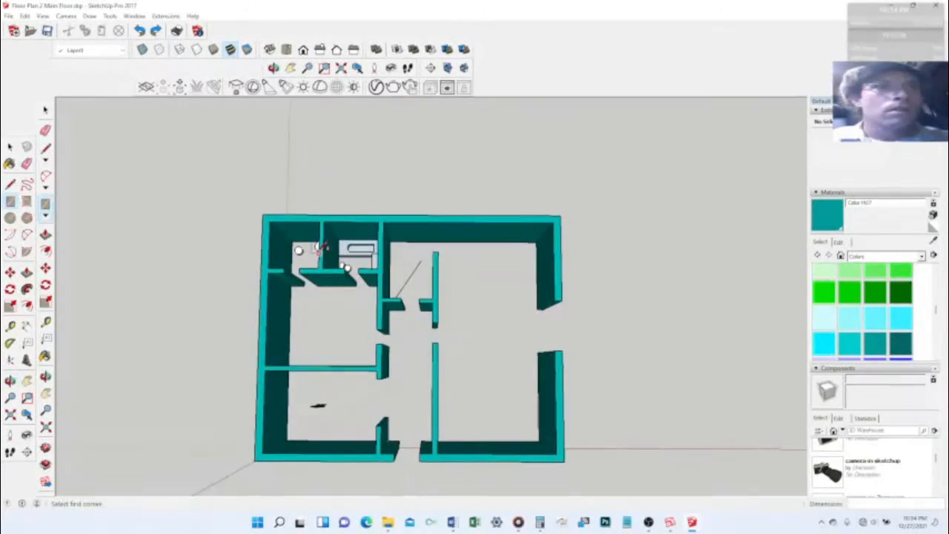
{"action": "left_click", "coordinate": [263, 216]}
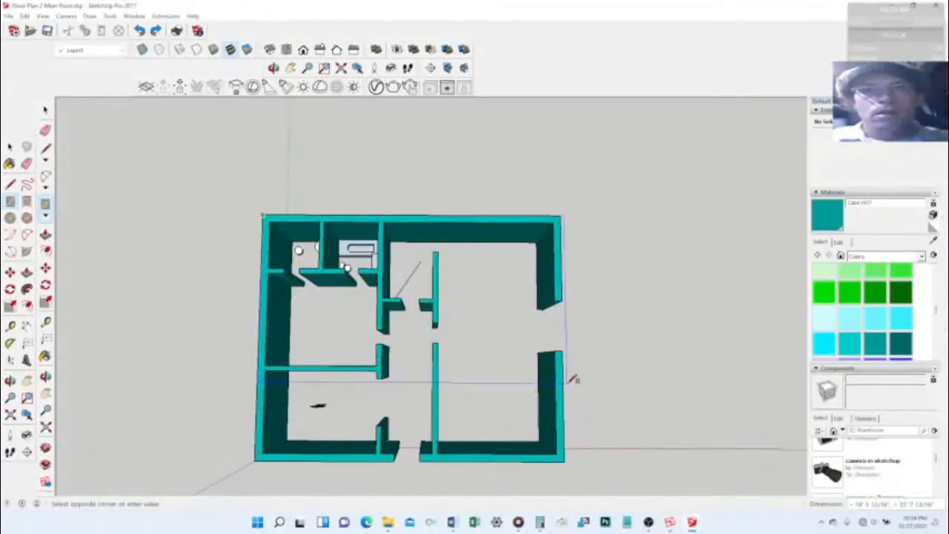
{"action": "left_click", "coordinate": [569, 450]}
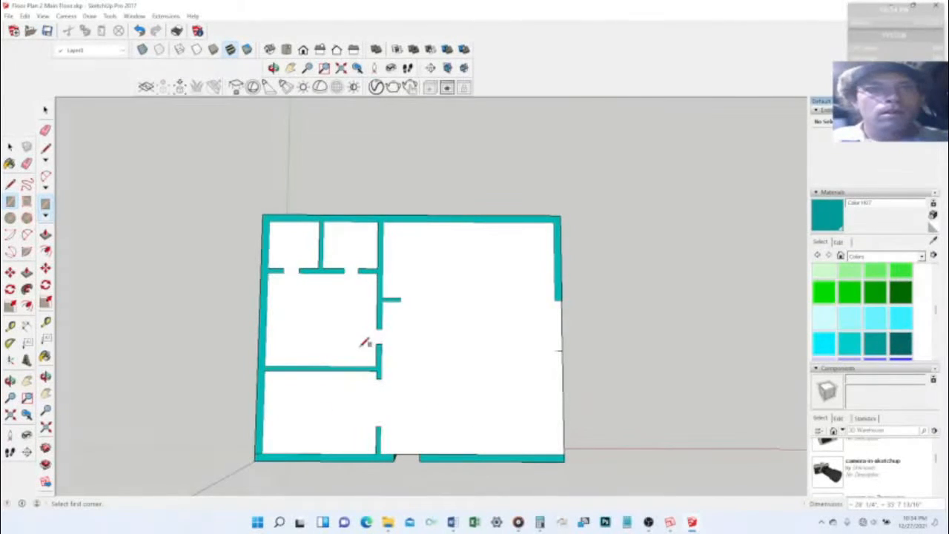
{"action": "key", "text": "m"}
{"action": "middle_click_drag", "start_coordinate": [480, 349], "coordinate": [483, 282]}
{"action": "middle_click_drag", "start_coordinate": [553, 265], "coordinate": [467, 280]}
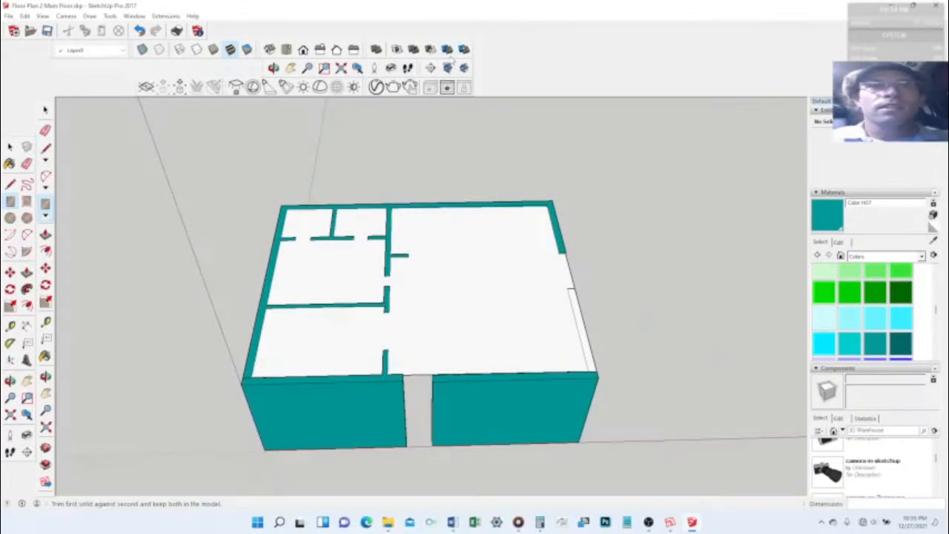
Step: Show the section planes, place a horizontal one on the roof face, and lower it to cut the walls just above the floor
{"action": "left_click", "coordinate": [448, 68]}
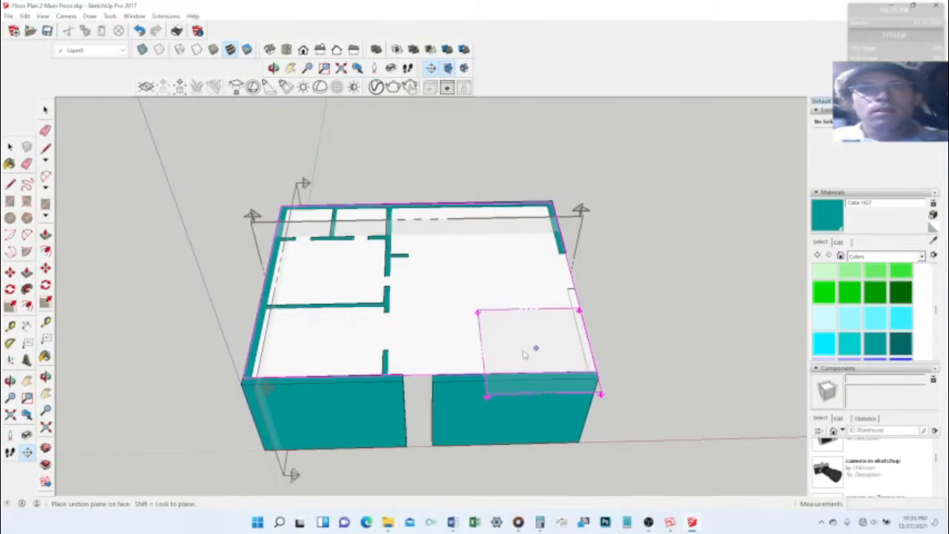
{"action": "left_click", "coordinate": [490, 351]}
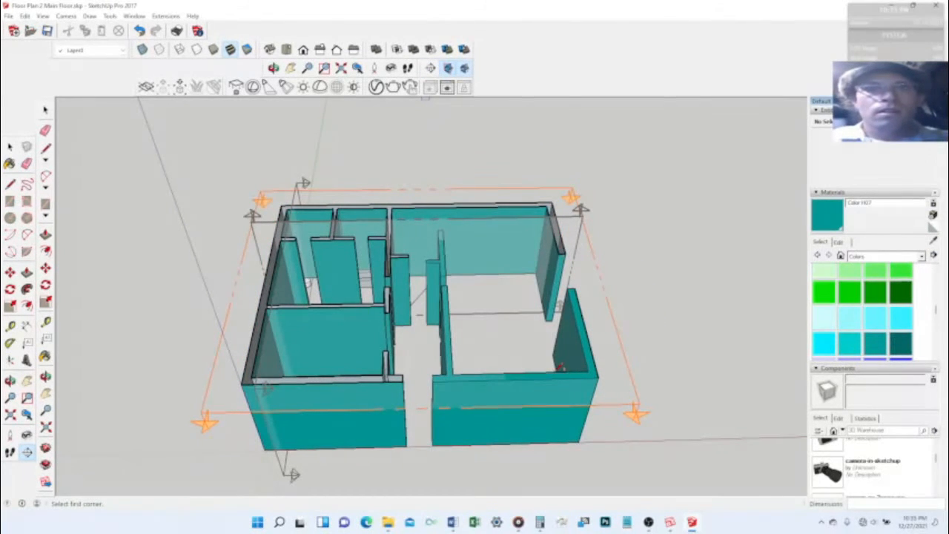
{"action": "key", "text": "space"}
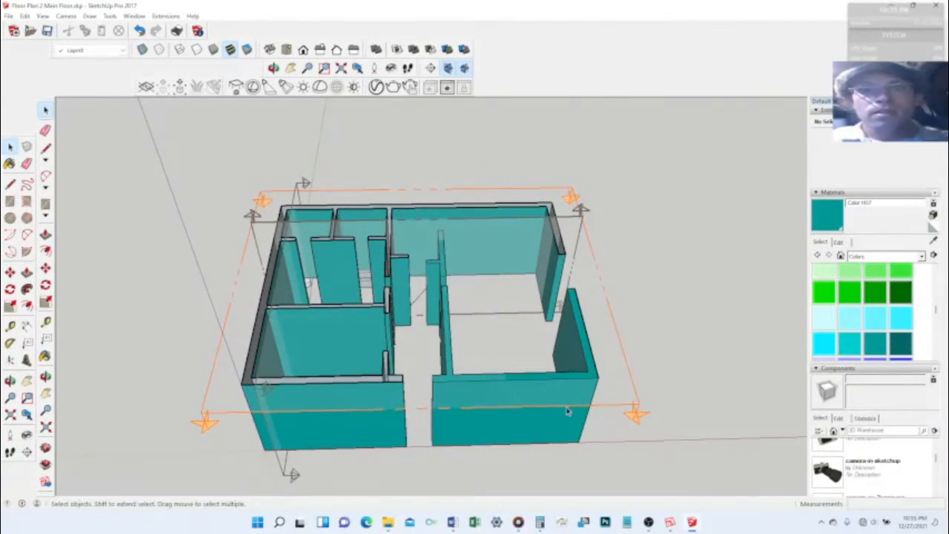
{"action": "left_click", "coordinate": [493, 406]}
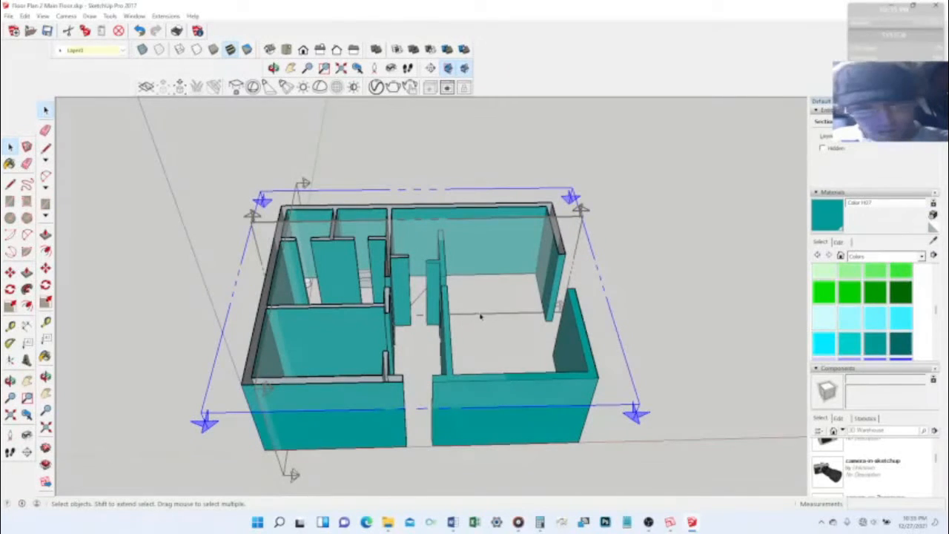
{"action": "key", "text": "m"}
{"action": "left_click_drag", "start_coordinate": [480, 366], "coordinate": [444, 369]}
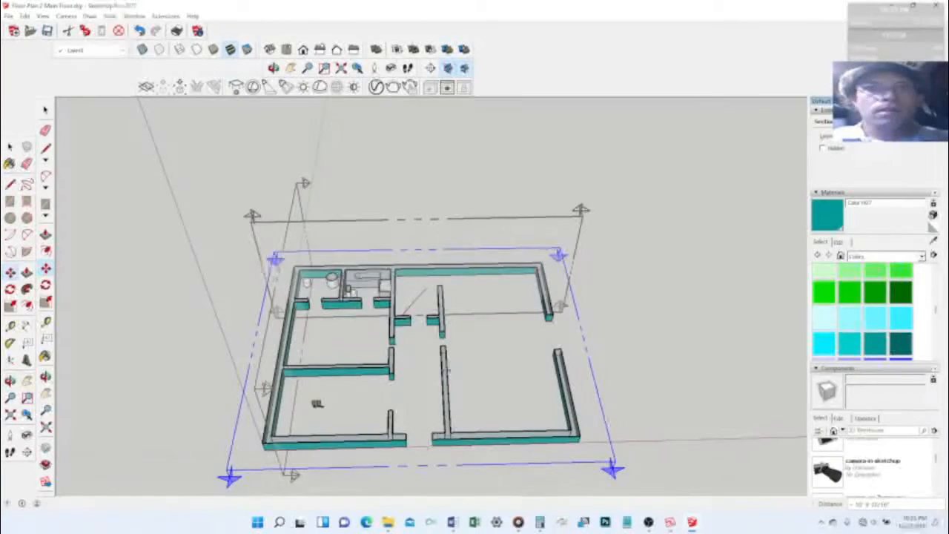
Step: Try to lower the horizontal section plane further by about 3' 5 1/8", and undo the move
{"action": "scroll", "coordinate": [399, 347], "scroll_direction": "up", "scroll_amount": 6}
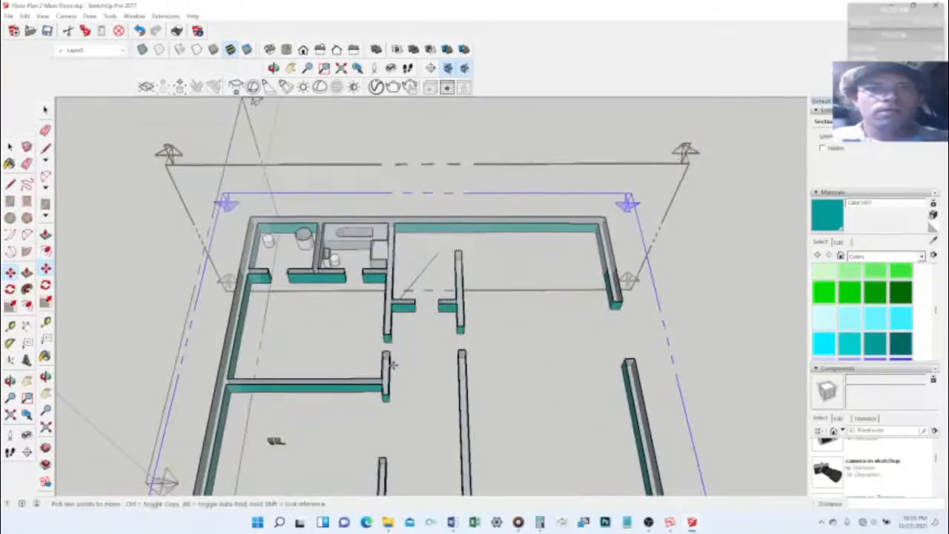
{"action": "scroll", "coordinate": [313, 302], "scroll_direction": "down", "scroll_amount": 3}
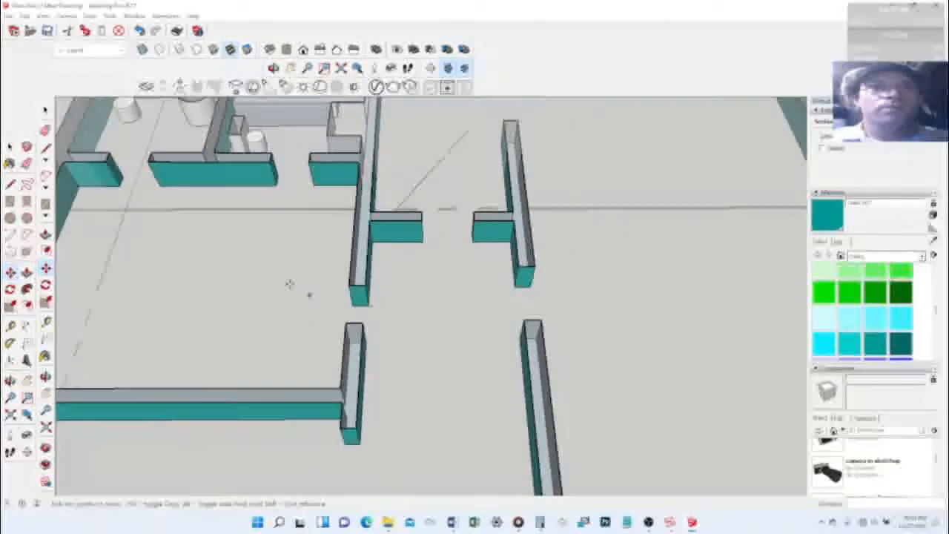
{"action": "left_click", "coordinate": [247, 256]}
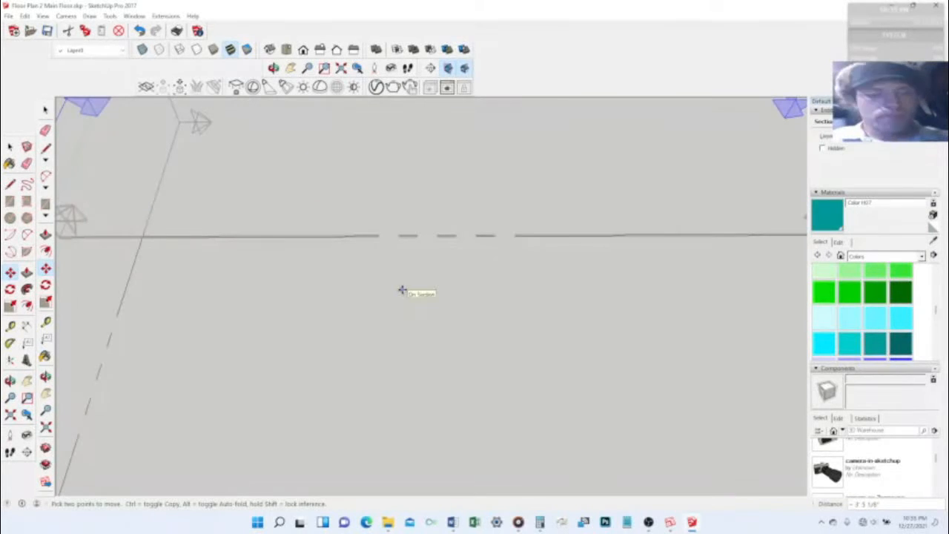
{"action": "key", "text": "ctrl+z"}
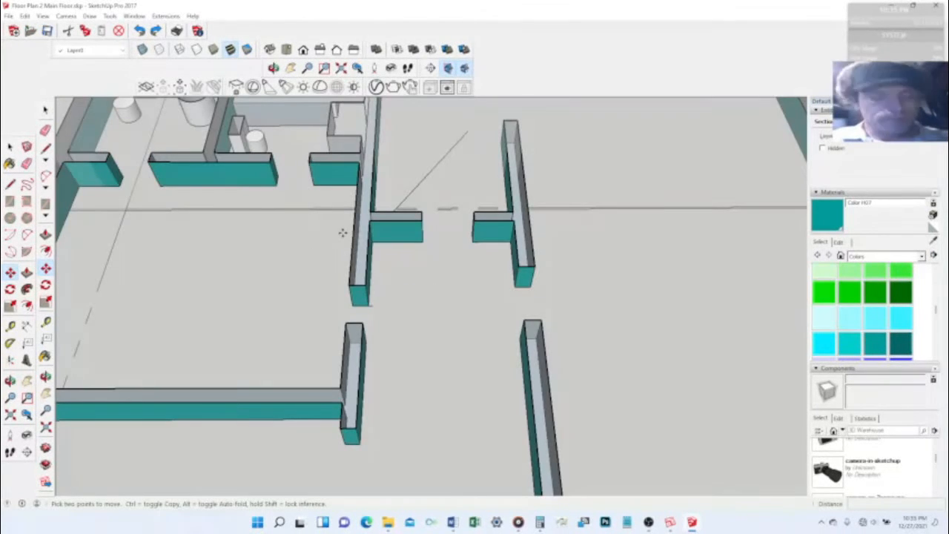
Step: Draw a line across the bottom of the bathroom doorway to close the outline into a floor face
{"action": "mouse_move", "coordinate": [343, 233]}
{"action": "middle_mouse_down", "text": "shift"}
{"action": "mouse_move", "coordinate": [345, 218]}
{"action": "mouse_move", "coordinate": [511, 330]}
{"action": "mouse_move", "coordinate": [534, 380]}
{"action": "middle_mouse_up", "text": "shift"}
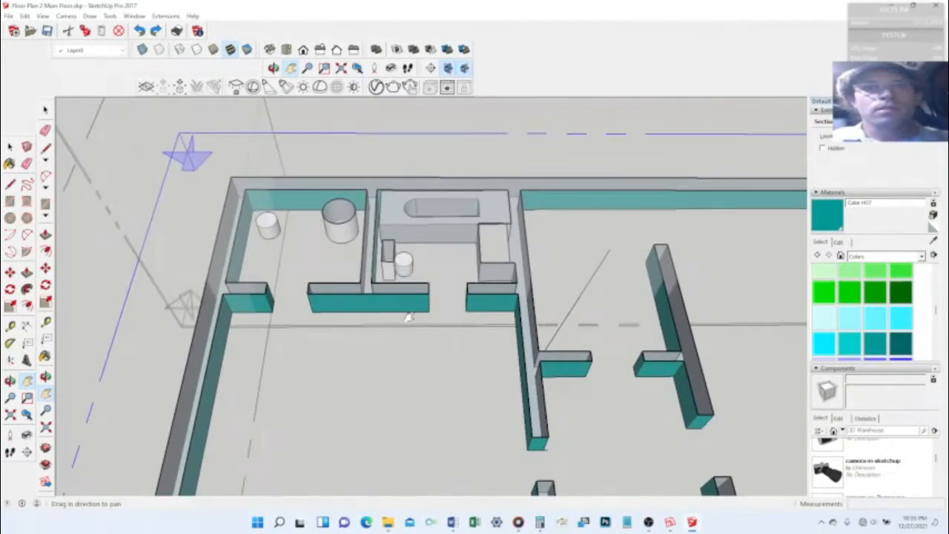
{"action": "scroll", "coordinate": [420, 285], "scroll_direction": "up", "scroll_amount": 8}
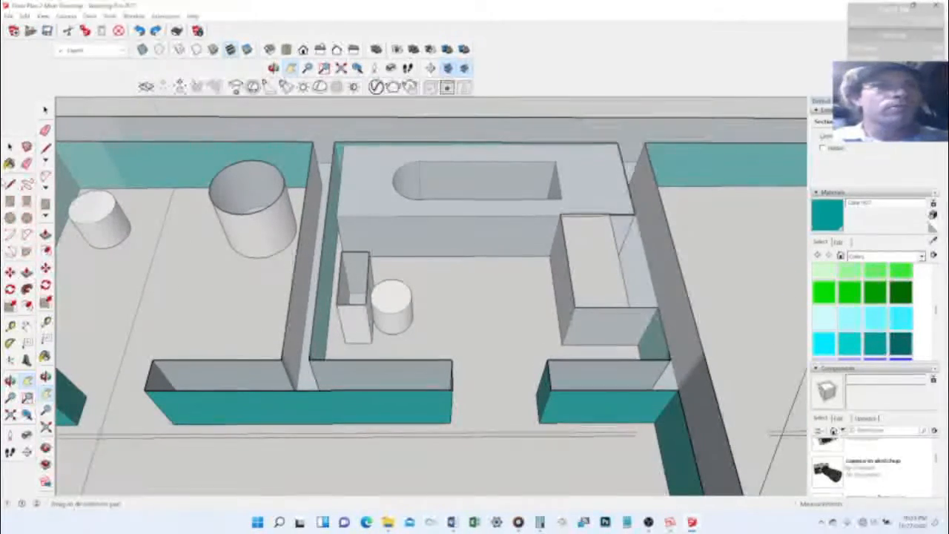
{"action": "left_click", "coordinate": [8, 185]}
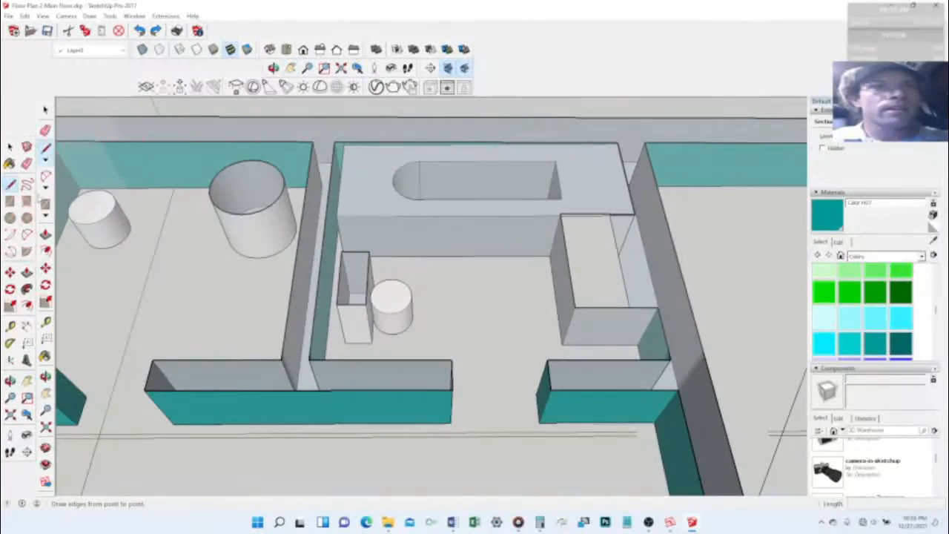
{"action": "left_click", "coordinate": [450, 423]}
{"action": "left_click", "coordinate": [539, 422]}
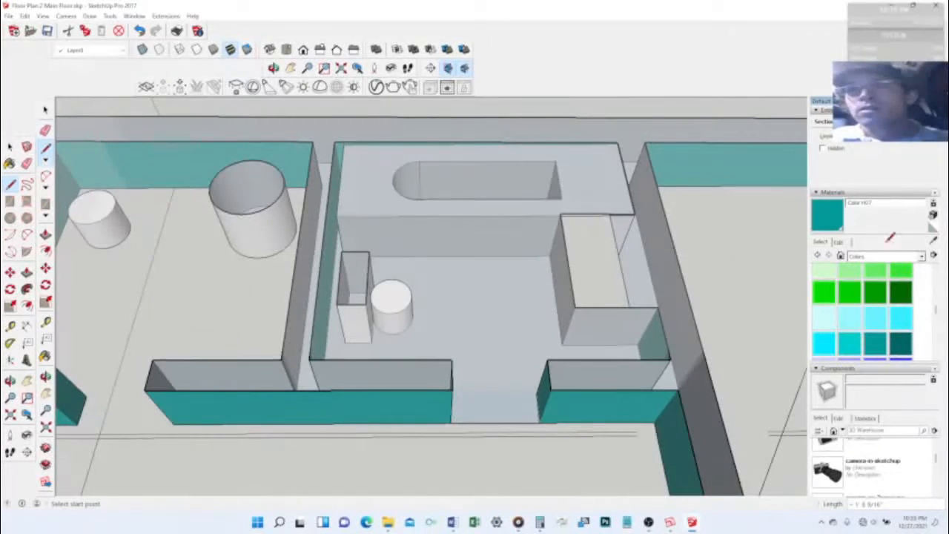
Step: Paint the bathroom floor with the Field Rectangle Tile material from the Tile collection
{"action": "left_click", "coordinate": [921, 256]}
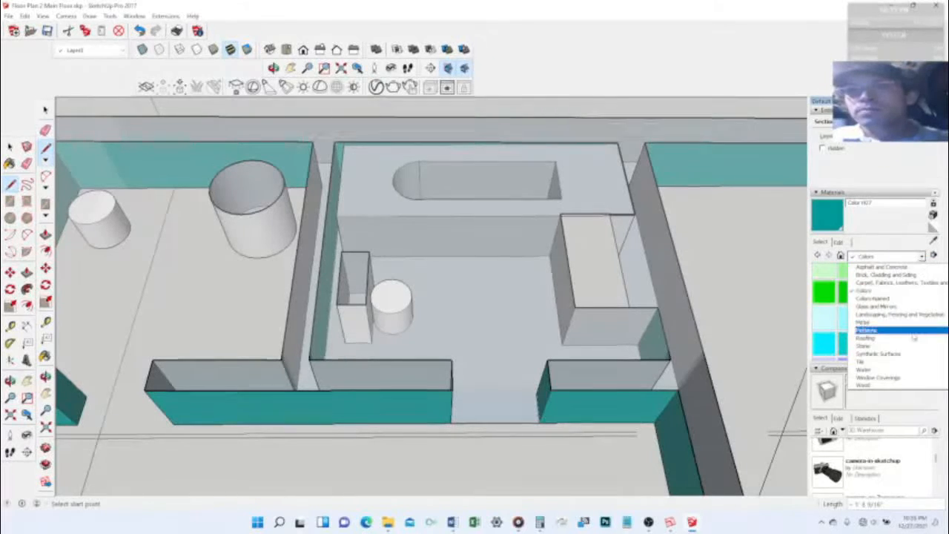
{"action": "left_click", "coordinate": [862, 361]}
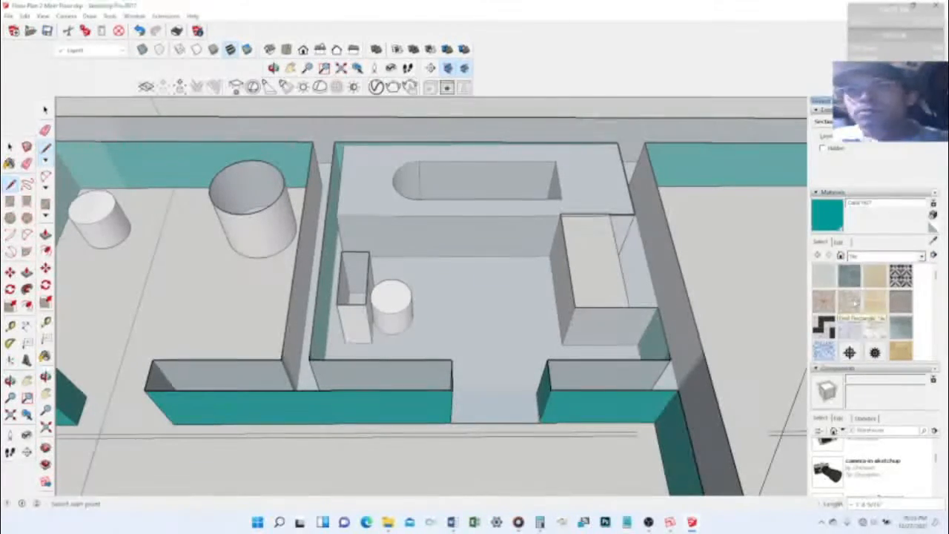
{"action": "left_click", "coordinate": [850, 301]}
{"action": "left_click", "coordinate": [516, 326]}
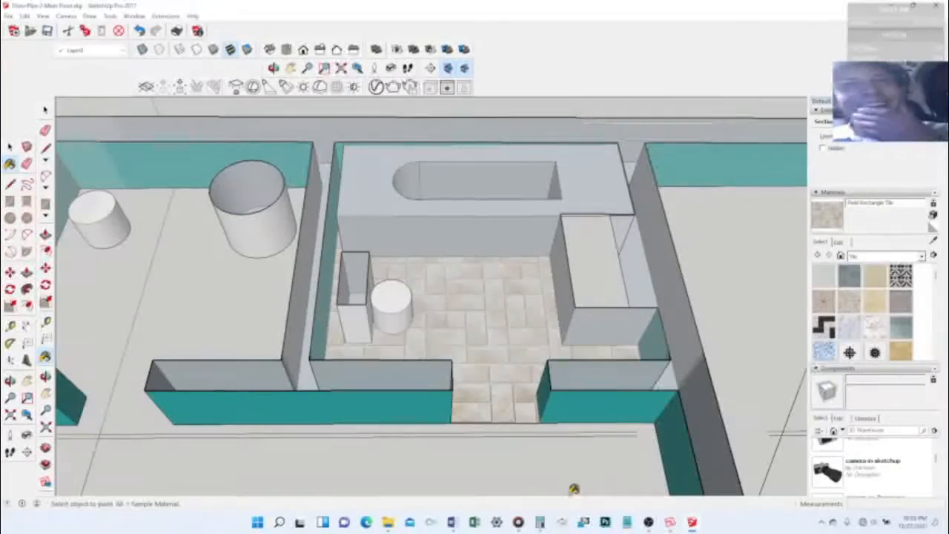
Step: Examine the tiled bathroom and the sectioned floor plan from several distances and angles
{"action": "scroll", "coordinate": [546, 402], "scroll_direction": "down", "scroll_amount": 1}
{"action": "scroll", "coordinate": [549, 399], "scroll_direction": "down", "scroll_amount": 3}
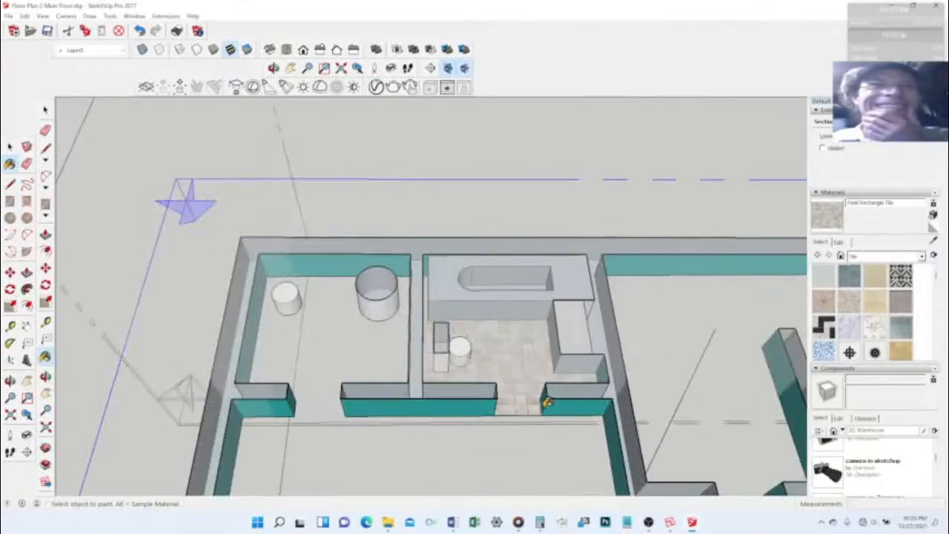
{"action": "scroll", "coordinate": [614, 413], "scroll_direction": "up", "scroll_amount": 3}
{"action": "scroll", "coordinate": [626, 417], "scroll_direction": "down", "scroll_amount": 4}
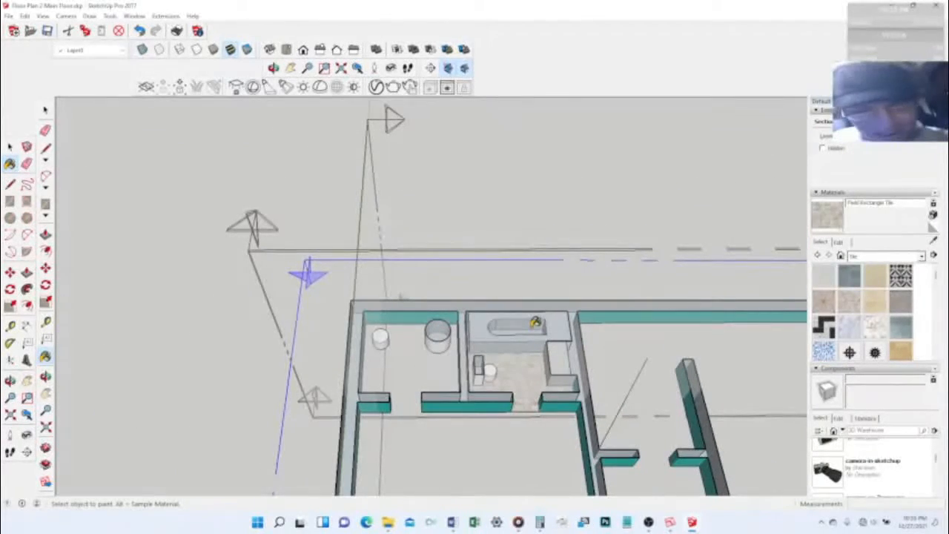
{"action": "key", "text": "h"}
{"action": "left_click_drag", "start_coordinate": [508, 301], "coordinate": [315, 163]}
{"action": "scroll", "coordinate": [454, 271], "scroll_direction": "down", "scroll_amount": 3}
{"action": "scroll", "coordinate": [456, 271], "scroll_direction": "down", "scroll_amount": 2}
{"action": "mouse_move", "coordinate": [474, 339]}
{"action": "left_mouse_down"}
{"action": "mouse_move", "coordinate": [485, 303]}
{"action": "mouse_move", "coordinate": [524, 254]}
{"action": "left_mouse_up"}
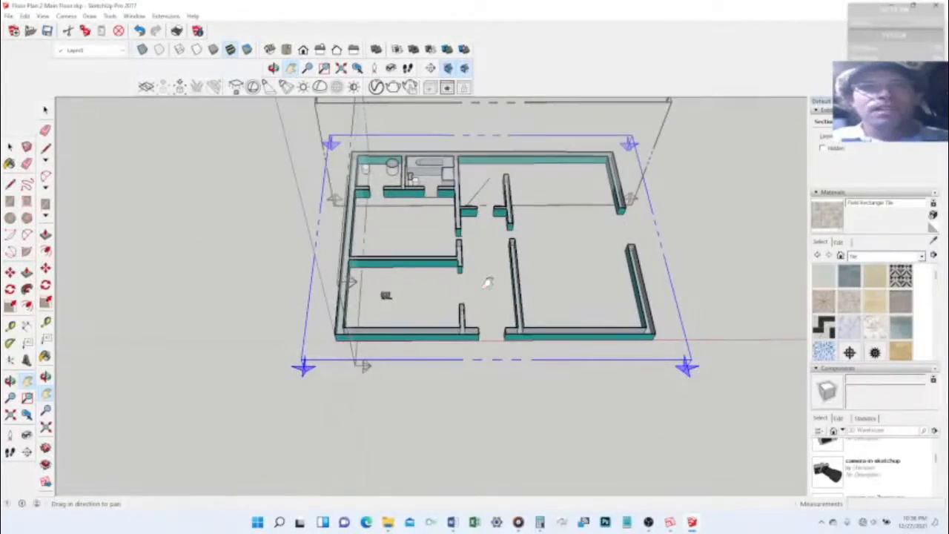
{"action": "middle_click_drag", "start_coordinate": [485, 283], "coordinate": [509, 349]}
{"action": "scroll", "coordinate": [505, 260], "scroll_direction": "down", "scroll_amount": 1}
{"action": "scroll", "coordinate": [505, 260], "scroll_direction": "up", "scroll_amount": 2}
{"action": "scroll", "coordinate": [505, 261], "scroll_direction": "up", "scroll_amount": 3}
{"action": "mouse_move", "coordinate": [505, 260]}
{"action": "left_mouse_down"}
{"action": "mouse_move", "coordinate": [499, 318]}
{"action": "mouse_move", "coordinate": [711, 431]}
{"action": "left_mouse_up"}
{"action": "left_click_drag", "start_coordinate": [530, 339], "coordinate": [676, 353]}
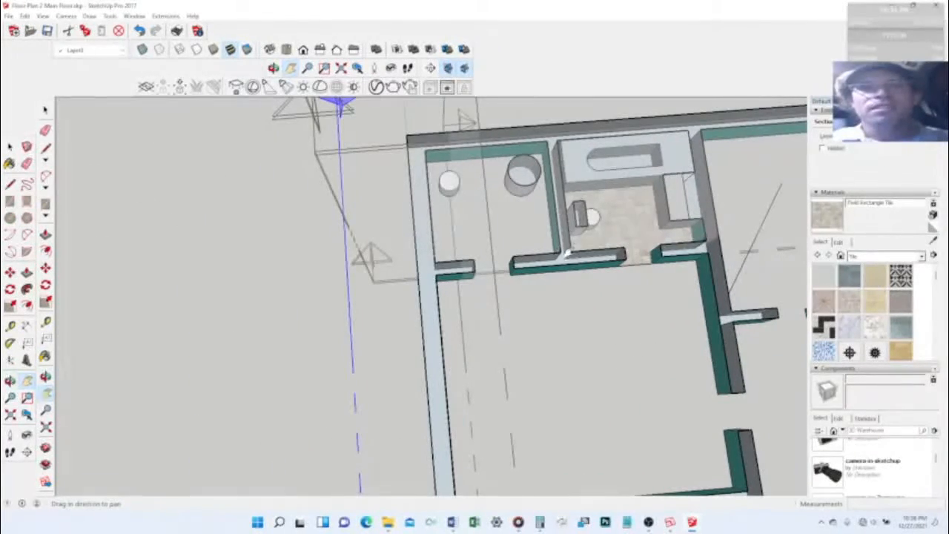
Step: Draw a line about 5 15/16" long across the partition's thickness, where it meets the back wall between the left room and bathroom
{"action": "scroll", "coordinate": [562, 249], "scroll_direction": "up", "scroll_amount": 5}
{"action": "scroll", "coordinate": [561, 227], "scroll_direction": "up", "scroll_amount": 2}
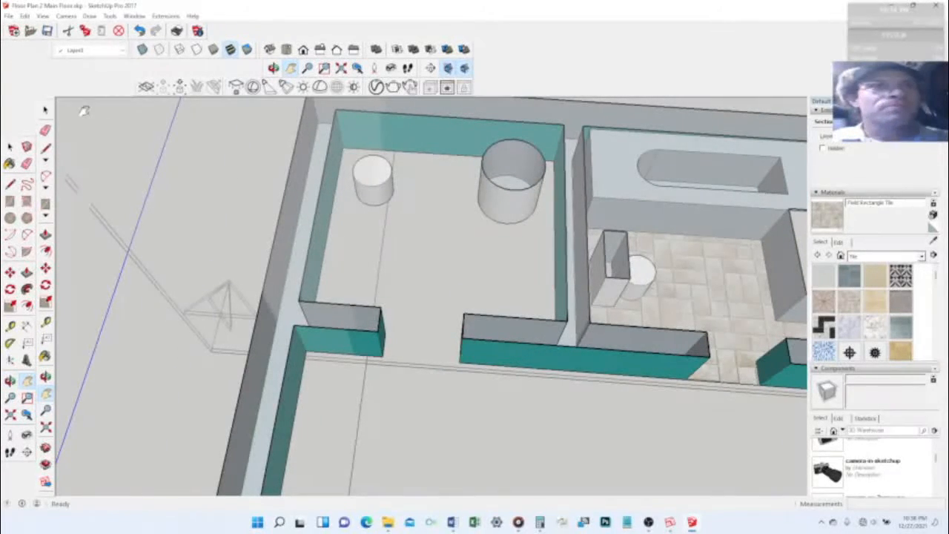
{"action": "left_click", "coordinate": [10, 184]}
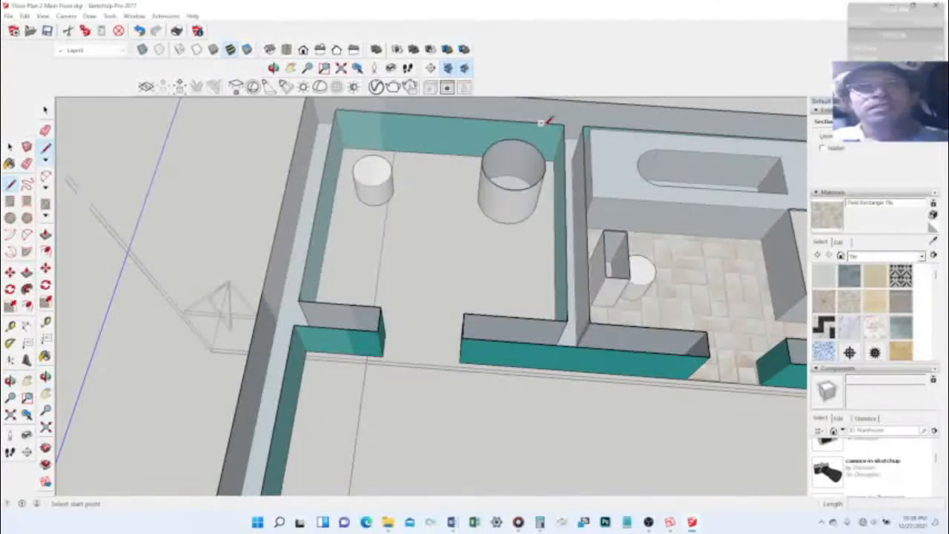
{"action": "left_click", "coordinate": [562, 125]}
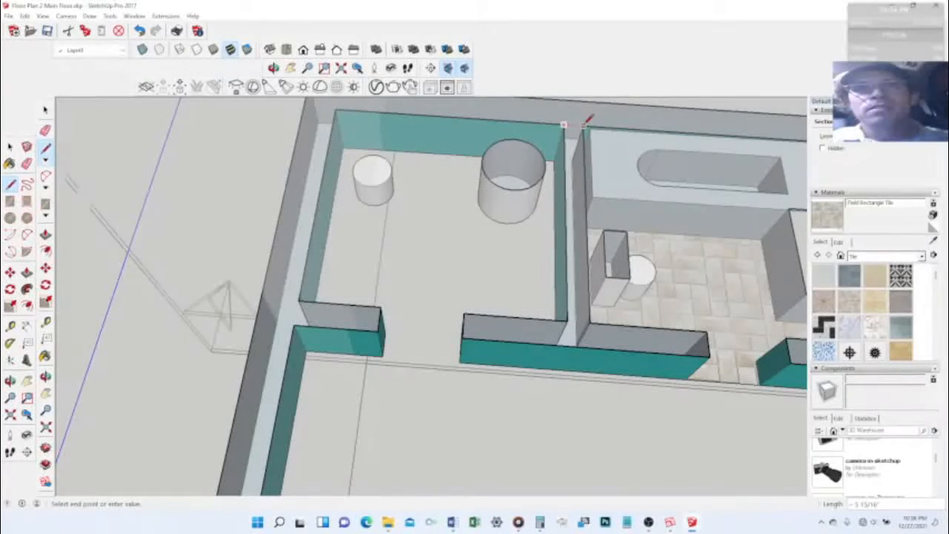
{"action": "left_click", "coordinate": [565, 121]}
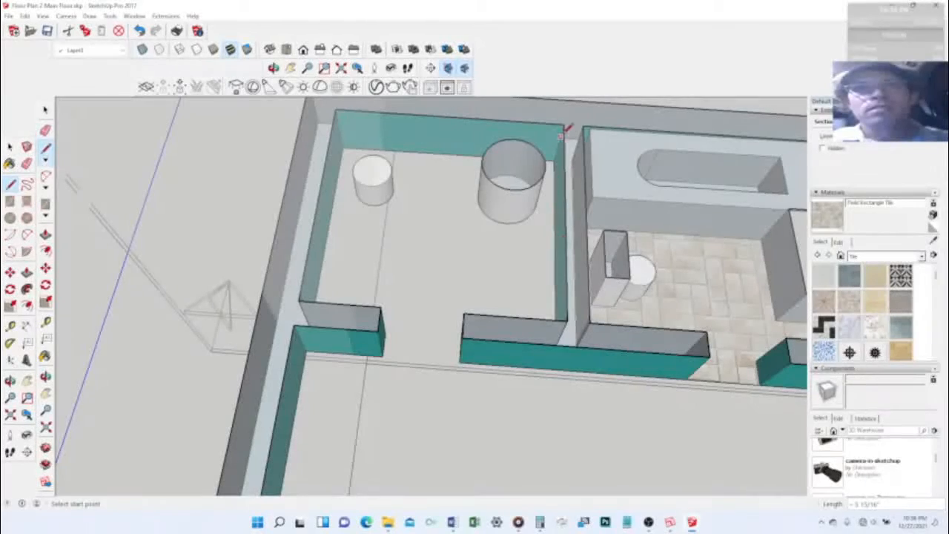
{"action": "left_click", "coordinate": [563, 125]}
{"action": "left_click", "coordinate": [592, 118]}
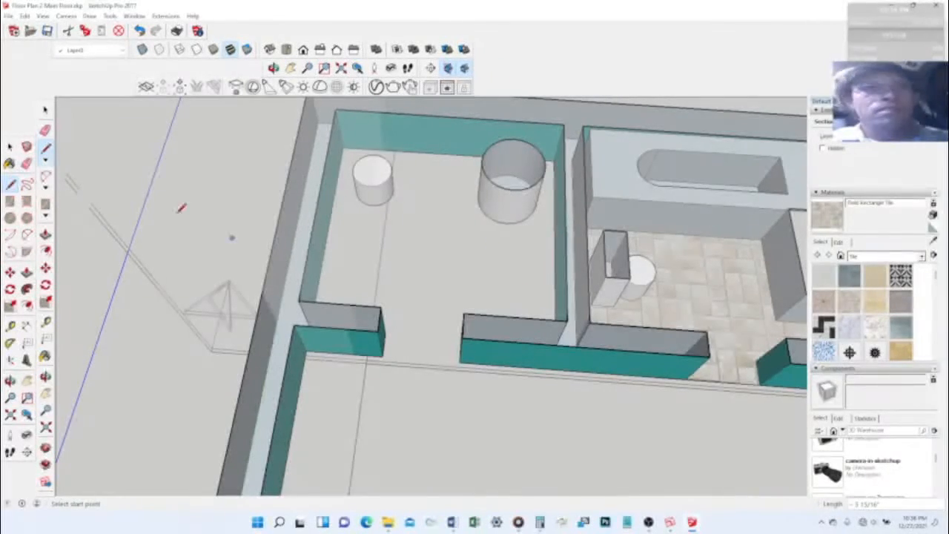
Step: Delete the teal outer face of the wall between the two doorways and its inner face on the left room's side
{"action": "left_click", "coordinate": [45, 110]}
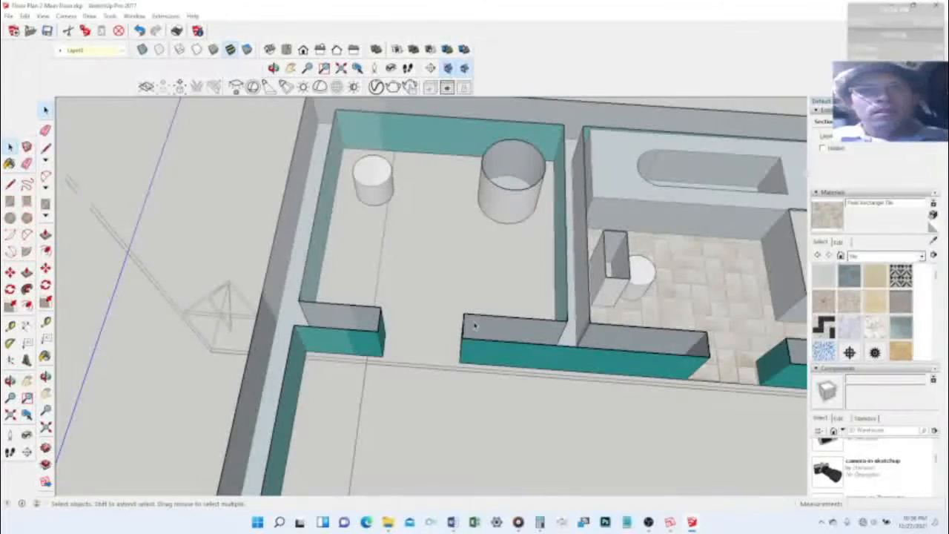
{"action": "left_click", "coordinate": [513, 358]}
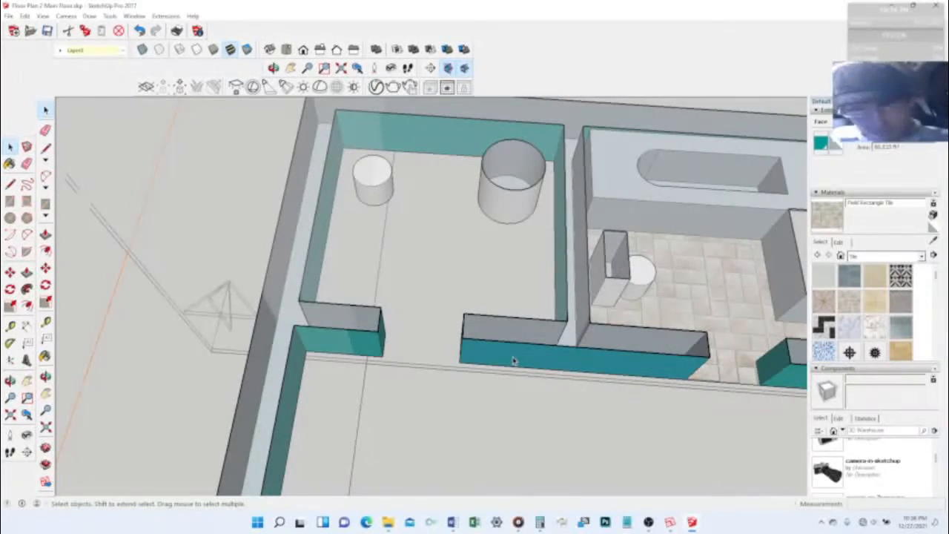
{"action": "key", "text": "Delete"}
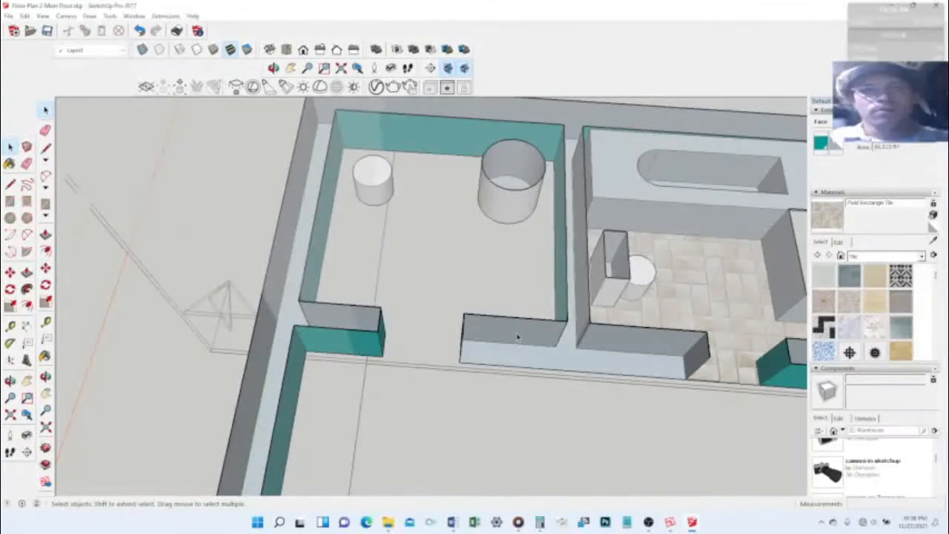
{"action": "key", "text": "Delete"}
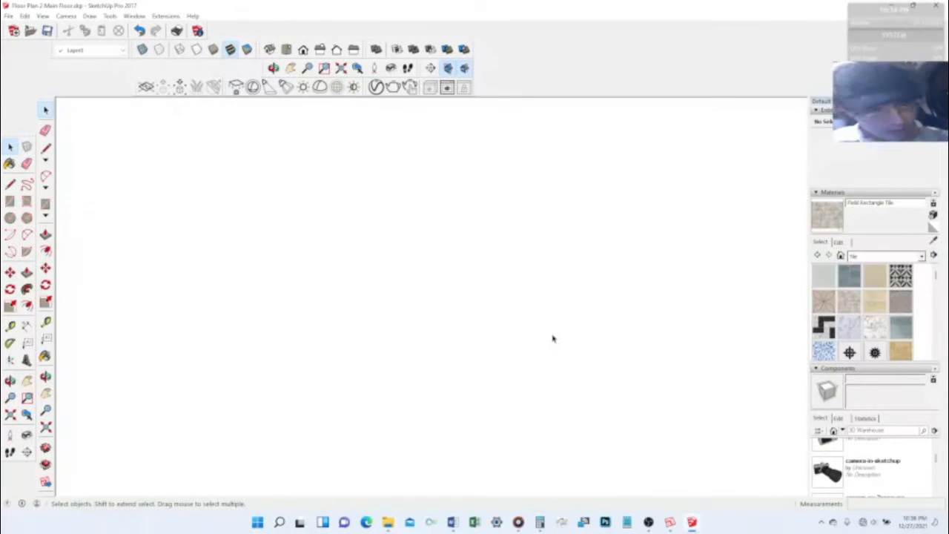
{"action": "key", "text": "ctrl+z"}
Step: Delete both side faces of the partition between the left room and bathroom, plus the front wall's bathroom-side face
{"action": "left_click", "coordinate": [566, 322]}
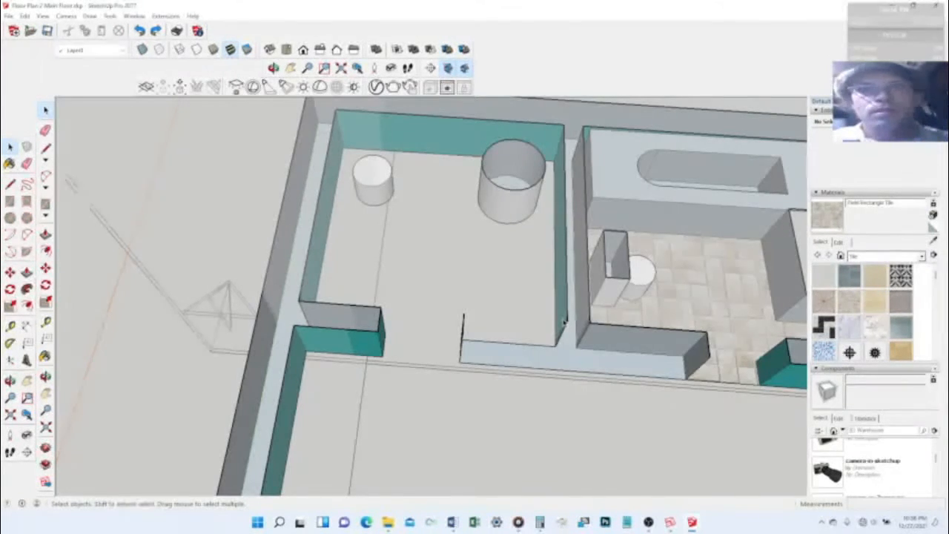
{"action": "key", "text": "Delete"}
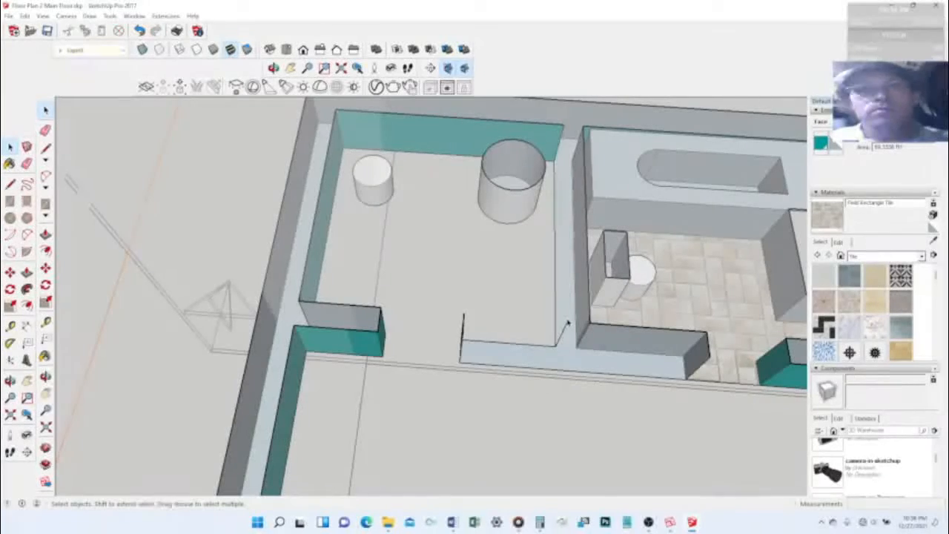
{"action": "left_click", "coordinate": [583, 317]}
{"action": "key", "text": "Delete"}
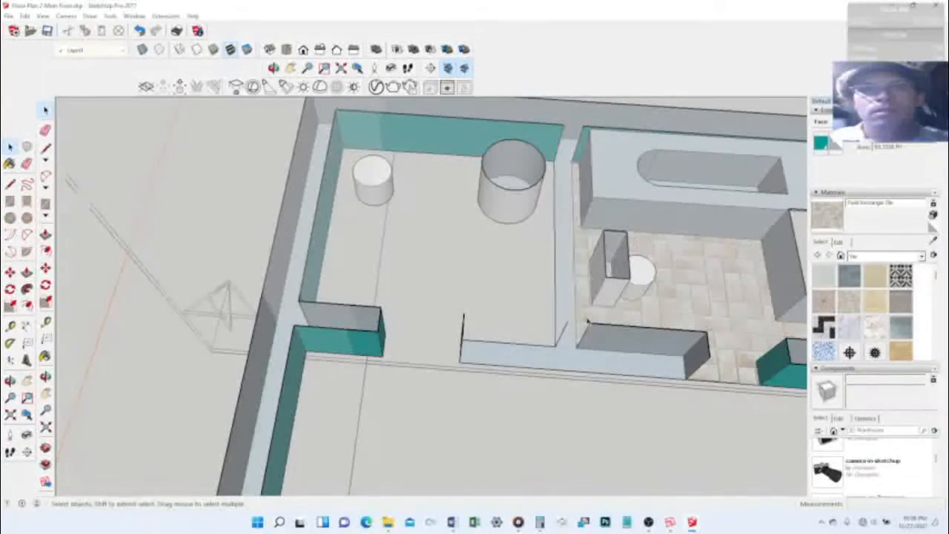
{"action": "left_click", "coordinate": [602, 339]}
{"action": "key", "text": "Delete"}
Step: Delete the two leftover vertical edges at the front corners of the removed partition, keeping the wall's base face
{"action": "left_click", "coordinate": [571, 326]}
{"action": "middle_click_drag", "start_coordinate": [599, 289], "coordinate": [476, 229]}
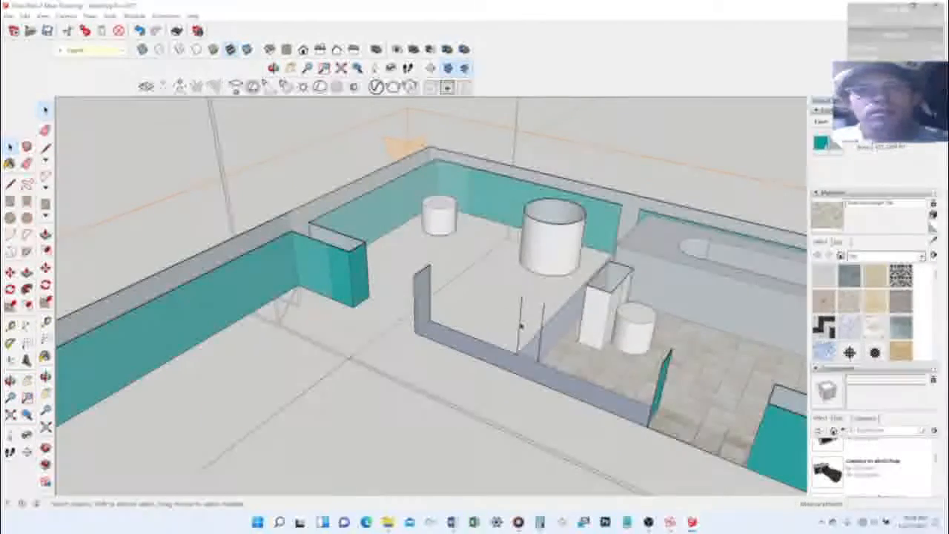
{"action": "key", "text": "Delete"}
{"action": "left_click", "coordinate": [543, 333]}
{"action": "key", "text": "Delete"}
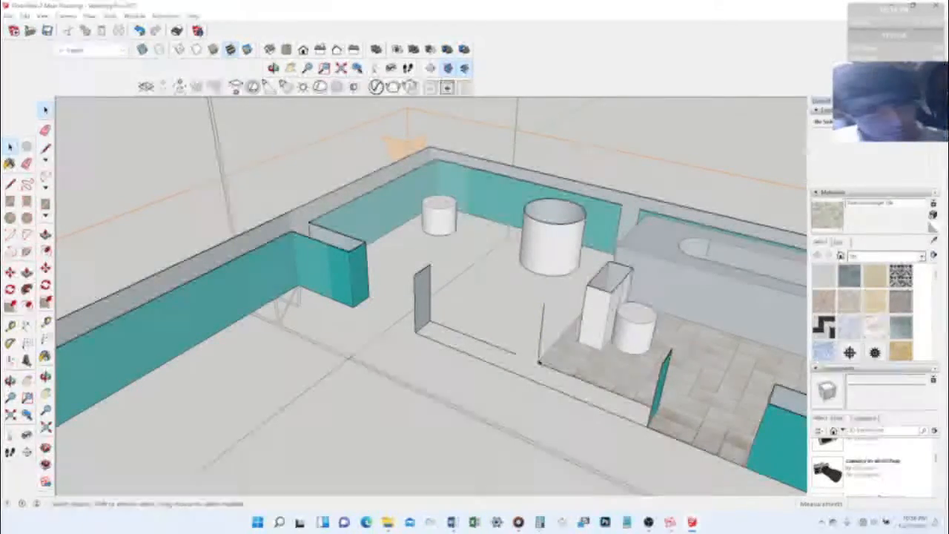
{"action": "key", "text": "ctrl+z"}
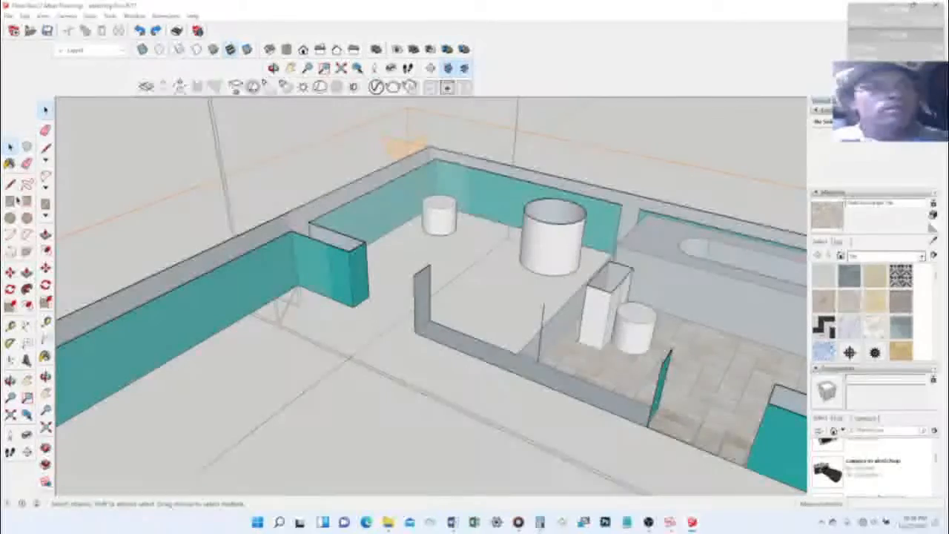
{"action": "left_click", "coordinate": [10, 183]}
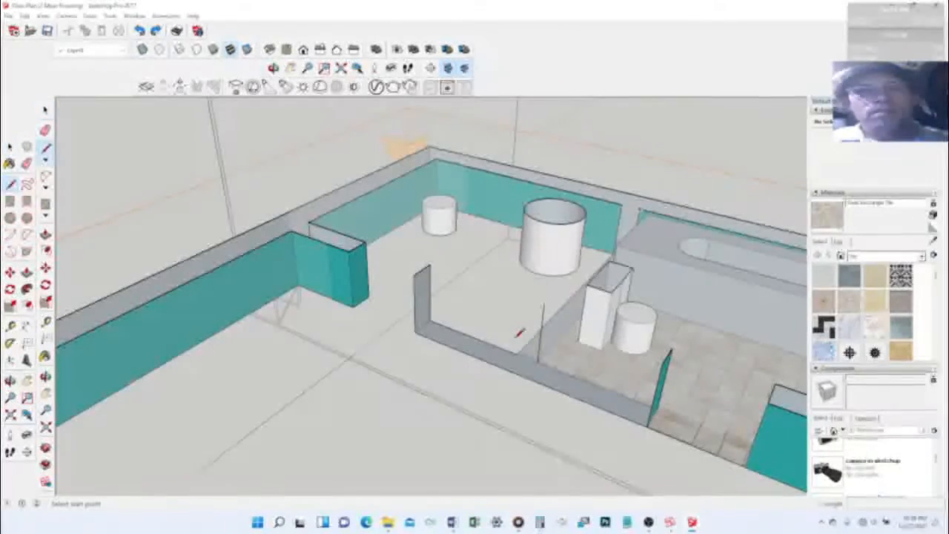
{"action": "key", "text": "space"}
{"action": "left_click", "coordinate": [542, 326]}
{"action": "key", "text": "Delete"}
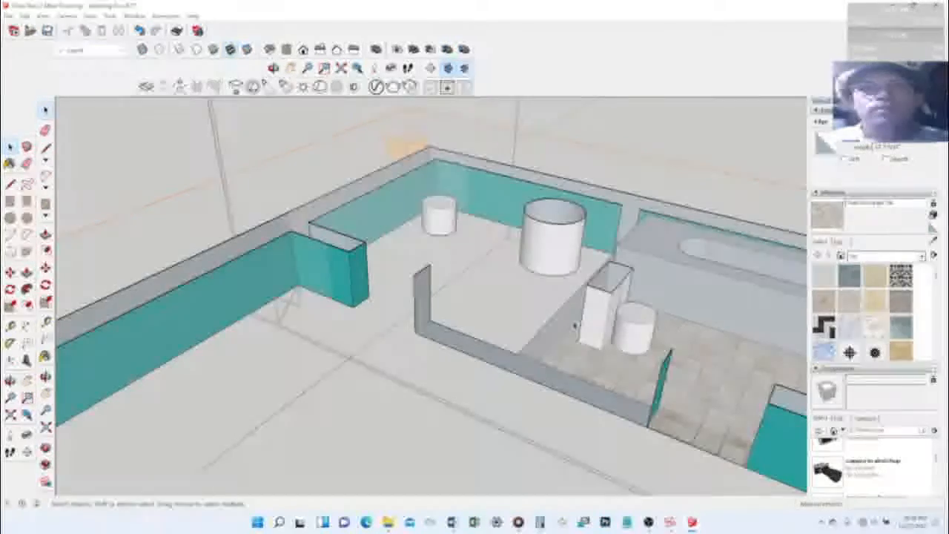
Step: Draw lines about 5 15/16" long across both ends of the removed partition's footprint on the floor
{"action": "middle_click_drag", "start_coordinate": [579, 318], "coordinate": [680, 329]}
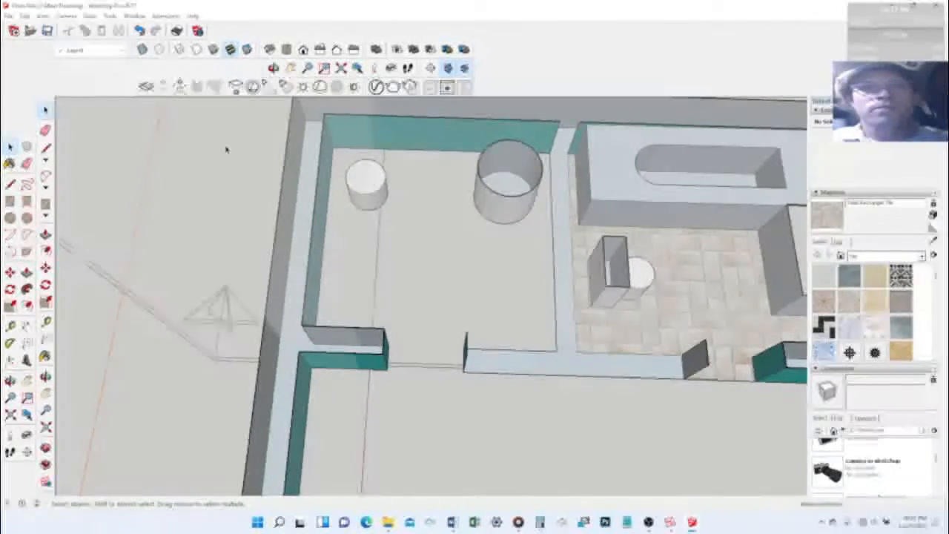
{"action": "key", "text": "l"}
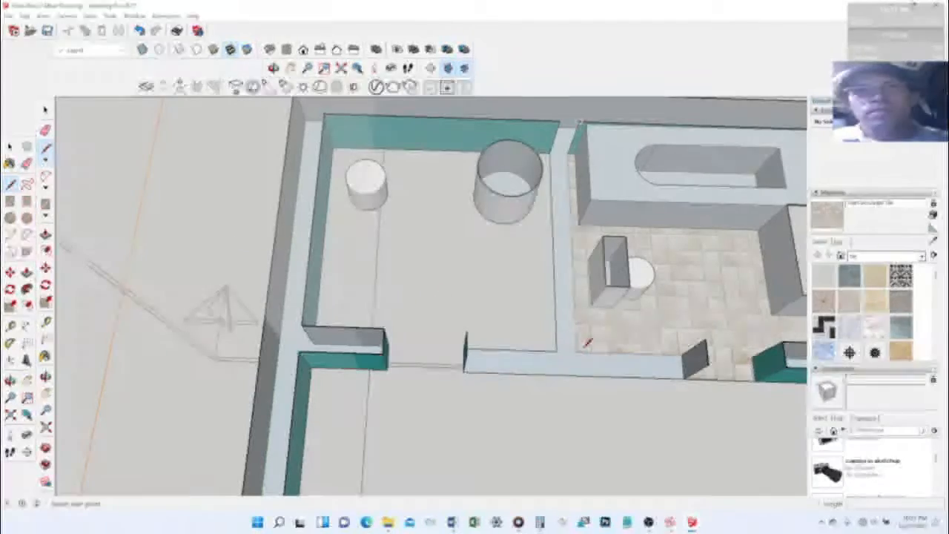
{"action": "left_click", "coordinate": [557, 351]}
{"action": "left_click", "coordinate": [576, 351]}
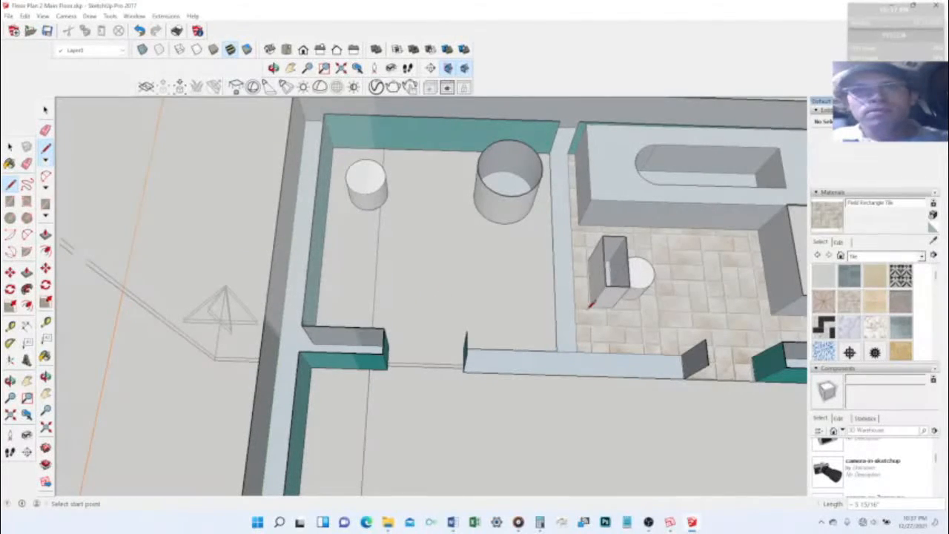
{"action": "left_click", "coordinate": [550, 152]}
{"action": "left_click", "coordinate": [571, 157]}
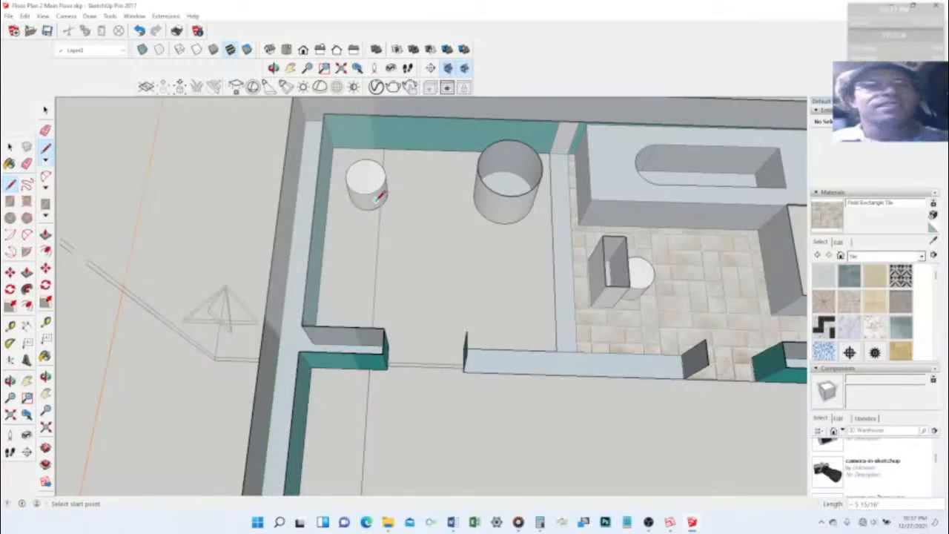
Step: Delete the partition's footprint face and its two long edges to merge the left room with the bathroom
{"action": "left_click", "coordinate": [9, 147]}
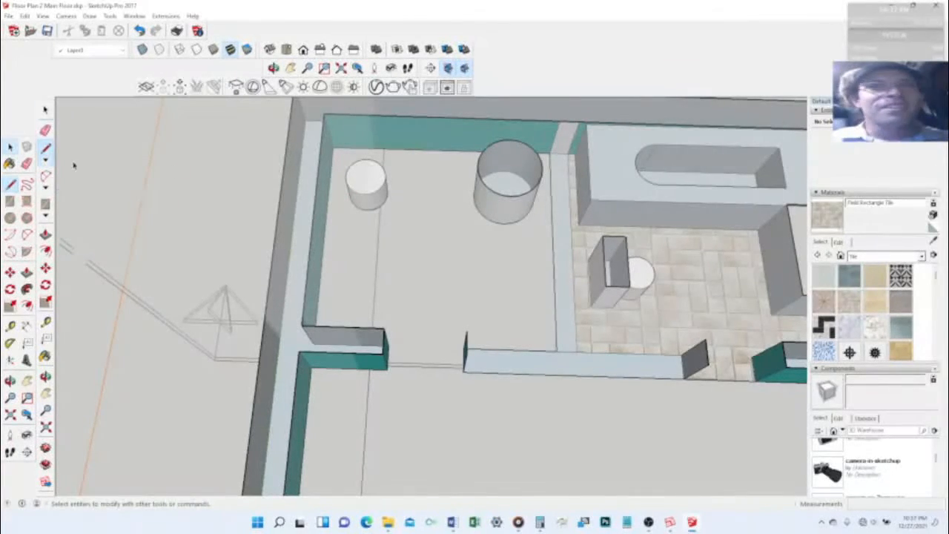
{"action": "left_click", "coordinate": [567, 277]}
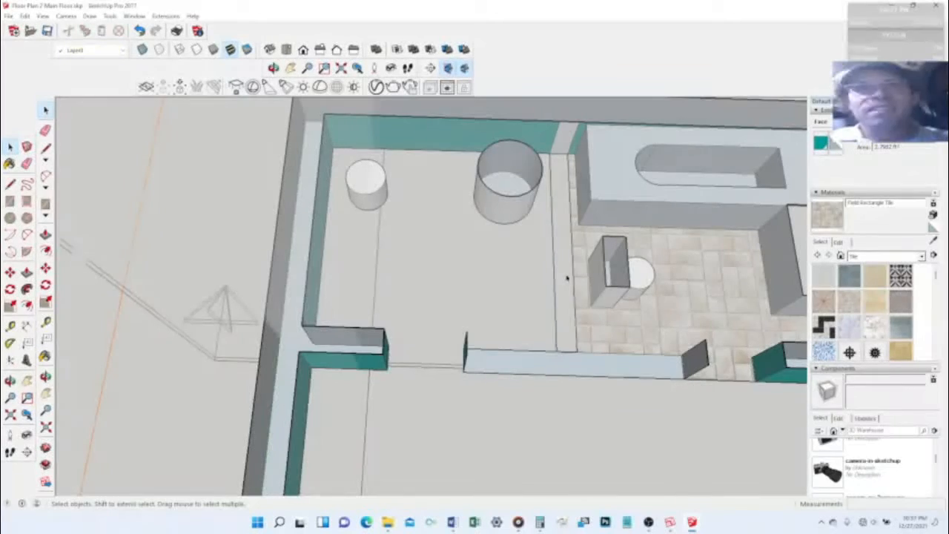
{"action": "left_click", "coordinate": [555, 287]}
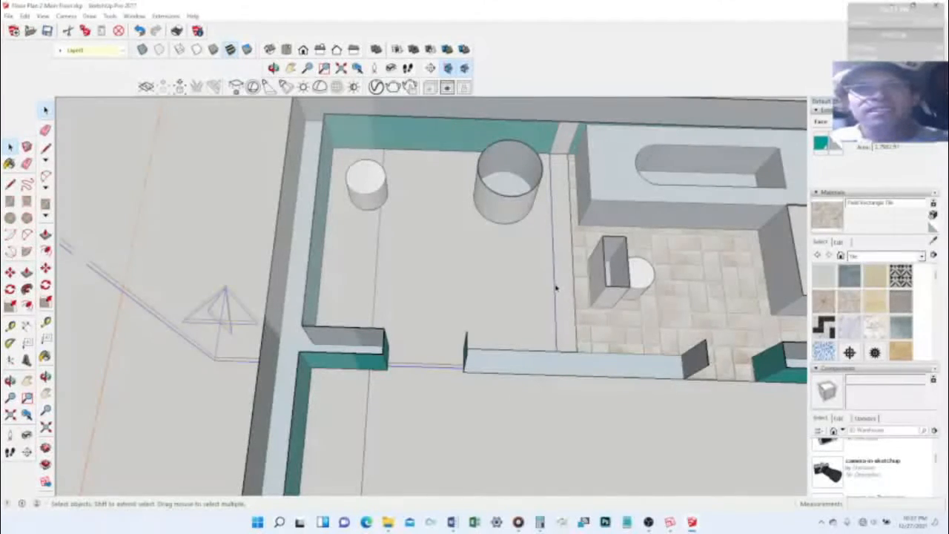
{"action": "key", "text": "Delete"}
{"action": "left_click", "coordinate": [575, 294]}
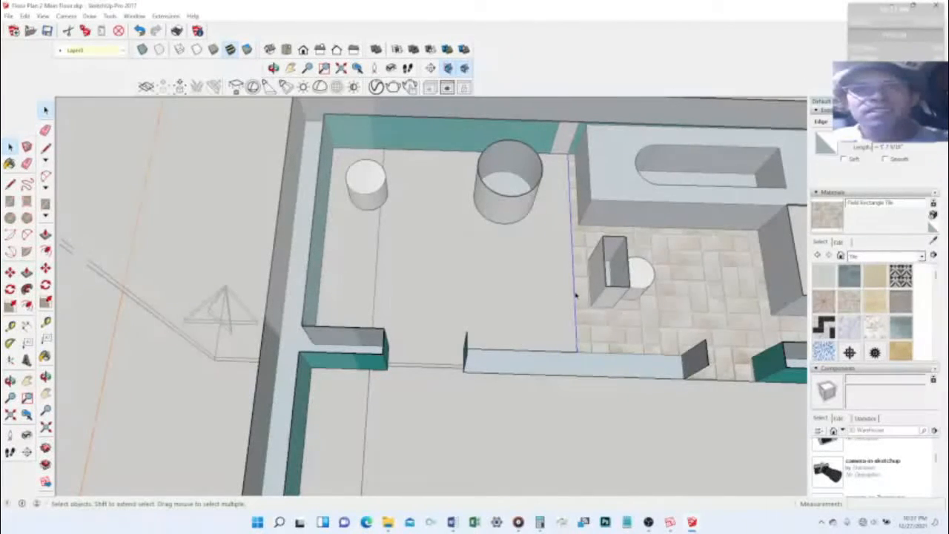
{"action": "key", "text": "Delete"}
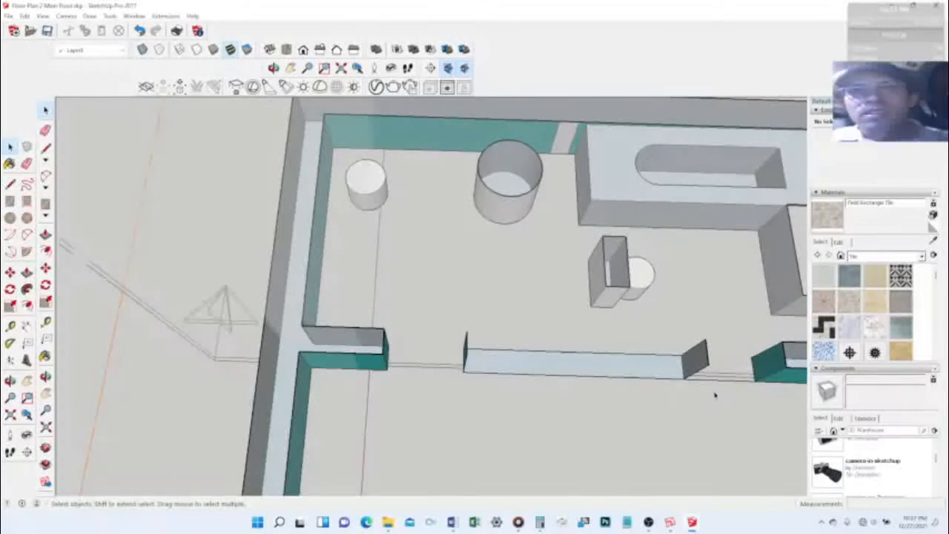
Step: Draw a line across the left room's doorway to close the combined outline into one floor face
{"action": "left_click", "coordinate": [9, 184]}
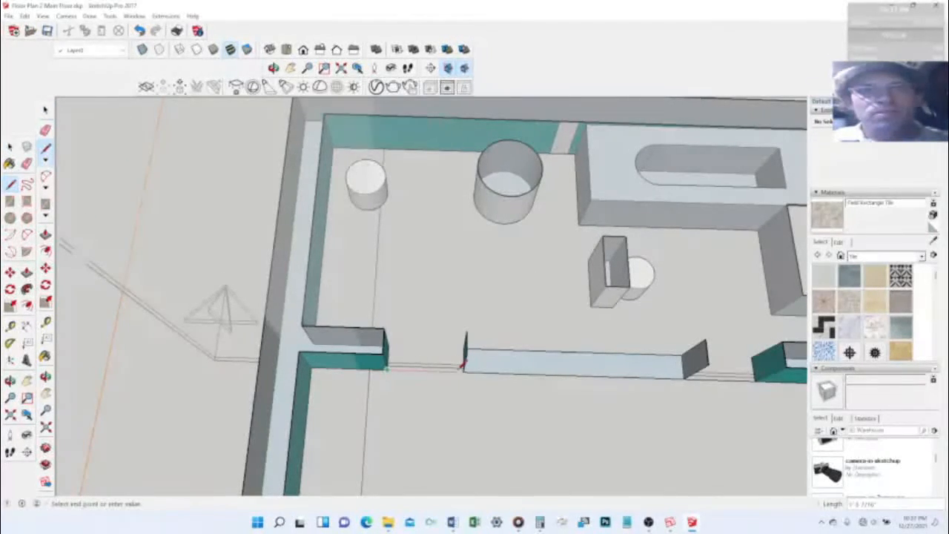
{"action": "left_click", "coordinate": [465, 367]}
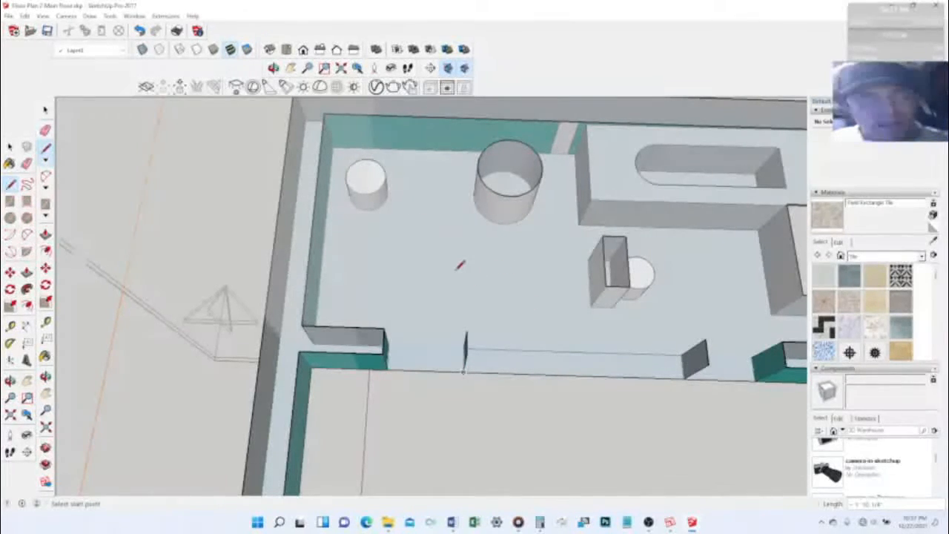
{"action": "key", "text": "space"}
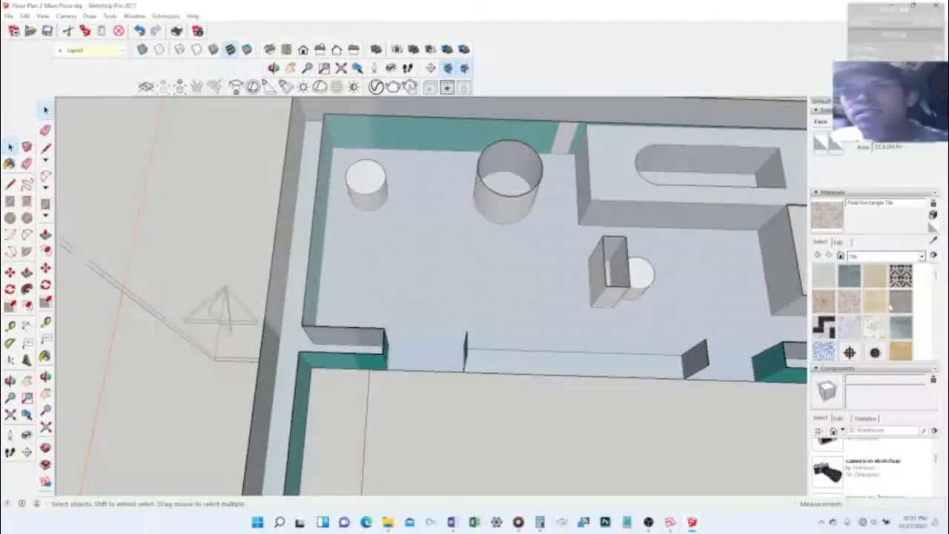
Step: Paint the combined bathroom floor with the Field Rectangle Tile material
{"action": "left_click", "coordinate": [849, 301]}
{"action": "left_click", "coordinate": [724, 297]}
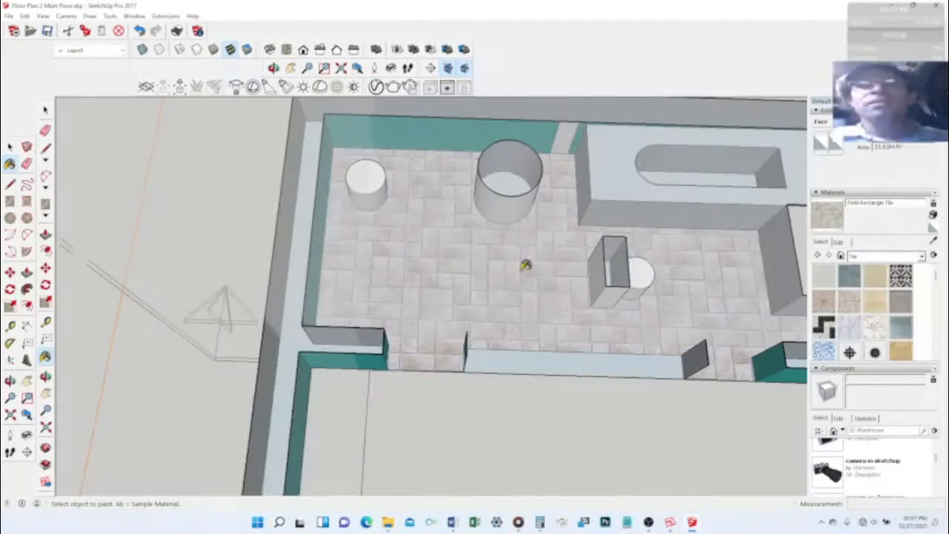
{"action": "scroll", "coordinate": [586, 261], "scroll_direction": "down", "scroll_amount": 1}
{"action": "scroll", "coordinate": [617, 270], "scroll_direction": "down", "scroll_amount": 1}
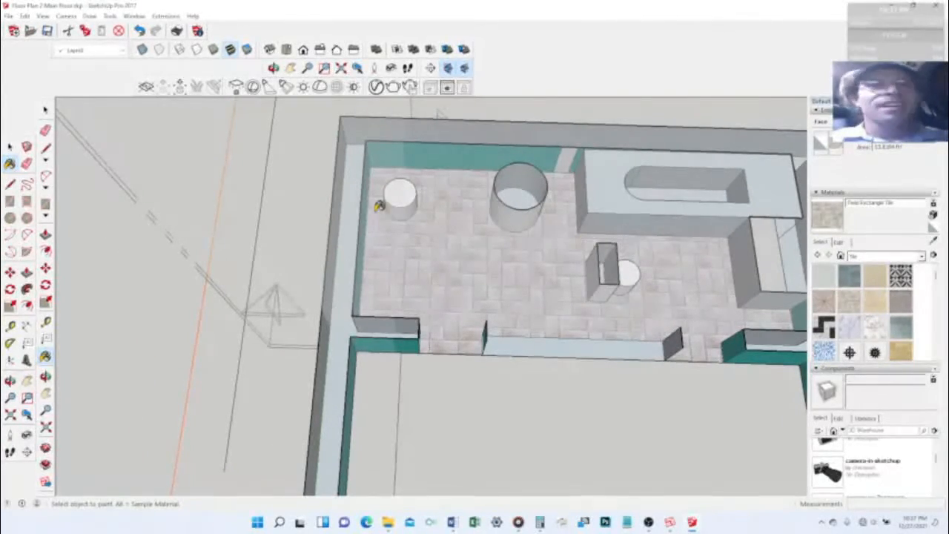
Step: Delete the large open cylinder near the back wall, including its remaining base on the tiled floor
{"action": "left_click", "coordinate": [10, 147]}
{"action": "left_click_drag", "start_coordinate": [496, 174], "coordinate": [562, 237]}
{"action": "left_click", "coordinate": [535, 217]}
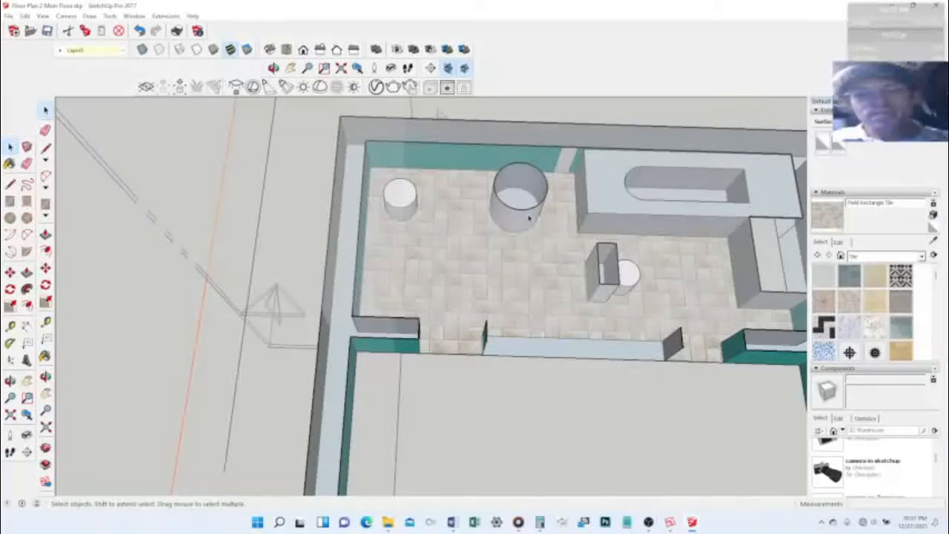
{"action": "key", "text": "Delete"}
{"action": "left_click", "coordinate": [511, 233]}
{"action": "key", "text": "Delete"}
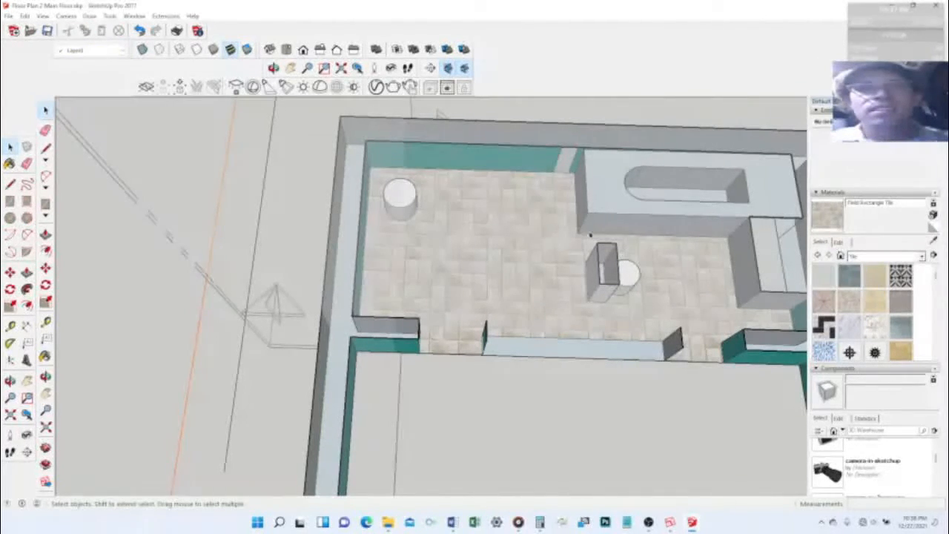
Step: Delete the small white cylinder in the back corner of the tiled room, including its remaining base
{"action": "left_click", "coordinate": [398, 208]}
{"action": "left_click_drag", "start_coordinate": [380, 178], "coordinate": [433, 224]}
{"action": "left_click", "coordinate": [406, 212]}
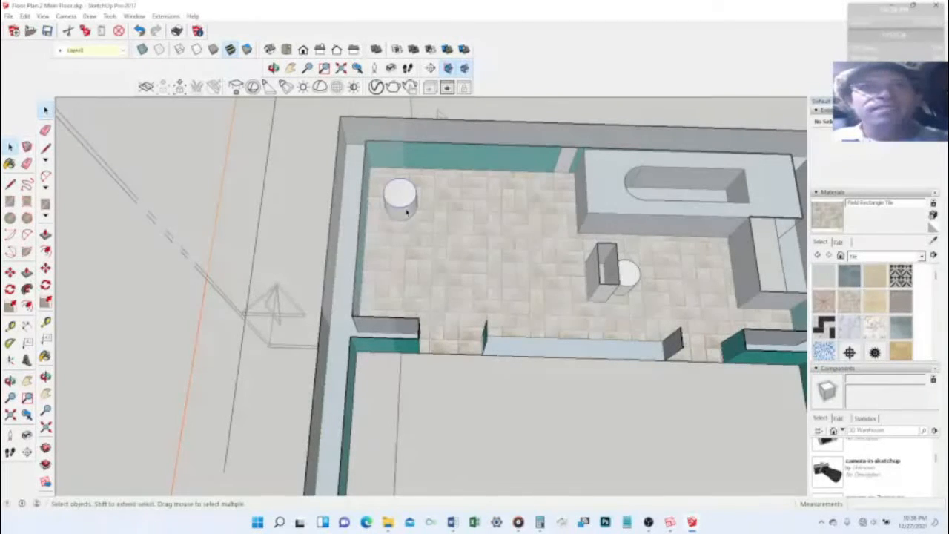
{"action": "key", "text": "Delete"}
{"action": "left_click", "coordinate": [406, 221]}
{"action": "key", "text": "Delete"}
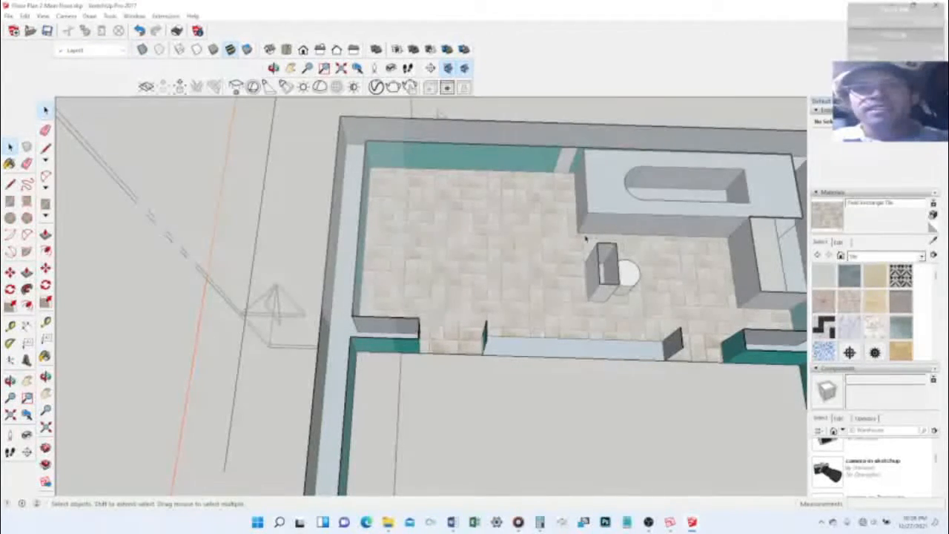
Step: Delete the bathtub block's top, front and end faces along with their leftover edges and the basin's curved wall
{"action": "left_click", "coordinate": [668, 203]}
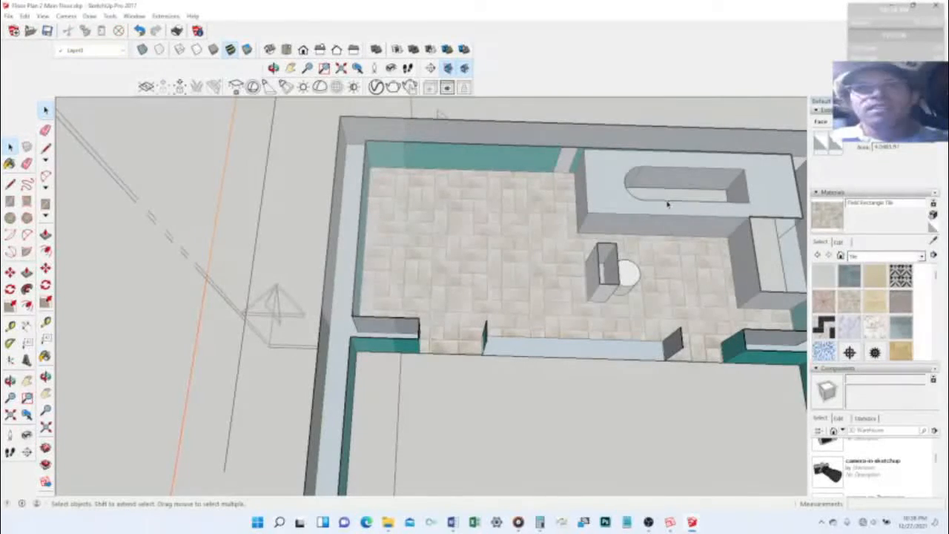
{"action": "key", "text": "Delete"}
{"action": "left_click", "coordinate": [621, 217]}
{"action": "key", "text": "Delete"}
{"action": "left_click", "coordinate": [586, 215]}
{"action": "key", "text": "Delete"}
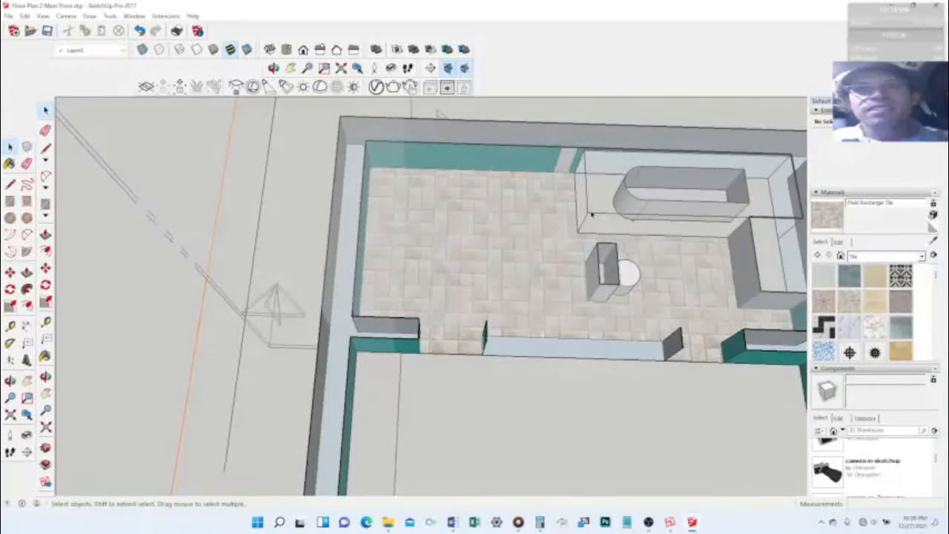
{"action": "left_click", "coordinate": [592, 216]}
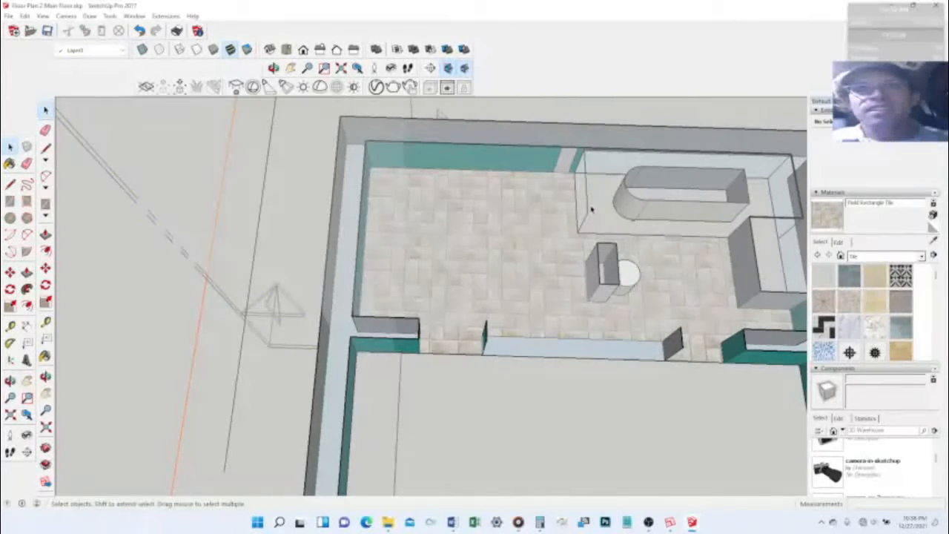
{"action": "key", "text": "Delete"}
{"action": "left_click", "coordinate": [621, 193]}
{"action": "key", "text": "Delete"}
{"action": "left_click", "coordinate": [660, 208]}
{"action": "key", "text": "Delete"}
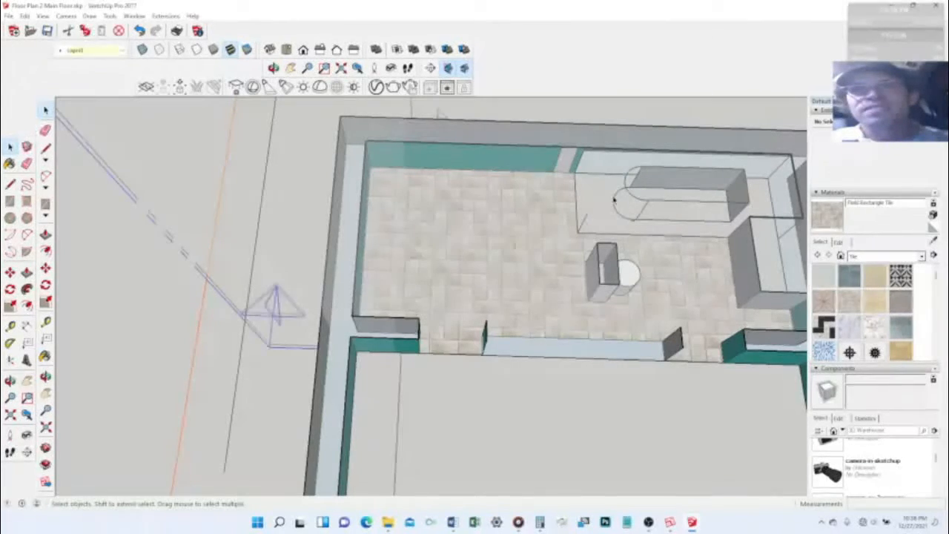
Step: Try to delete the tub's remaining inner basin as one selection, and undo the deletion
{"action": "left_click_drag", "start_coordinate": [607, 163], "coordinate": [768, 226]}
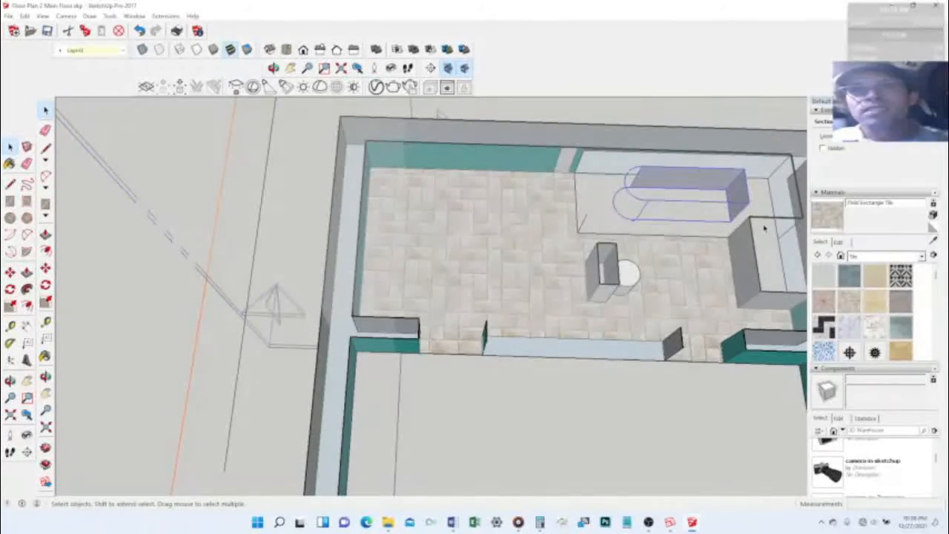
{"action": "key", "text": "Delete"}
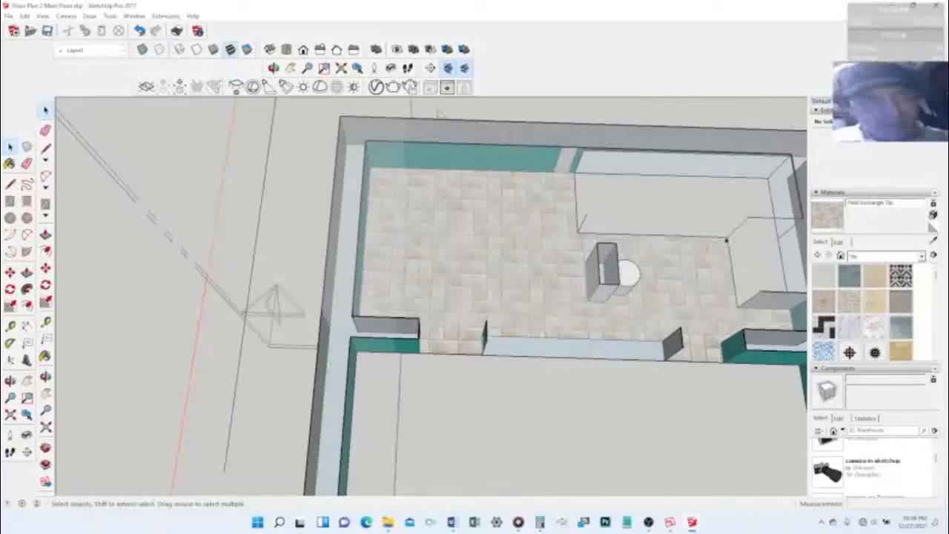
{"action": "key", "text": "ctrl+z"}
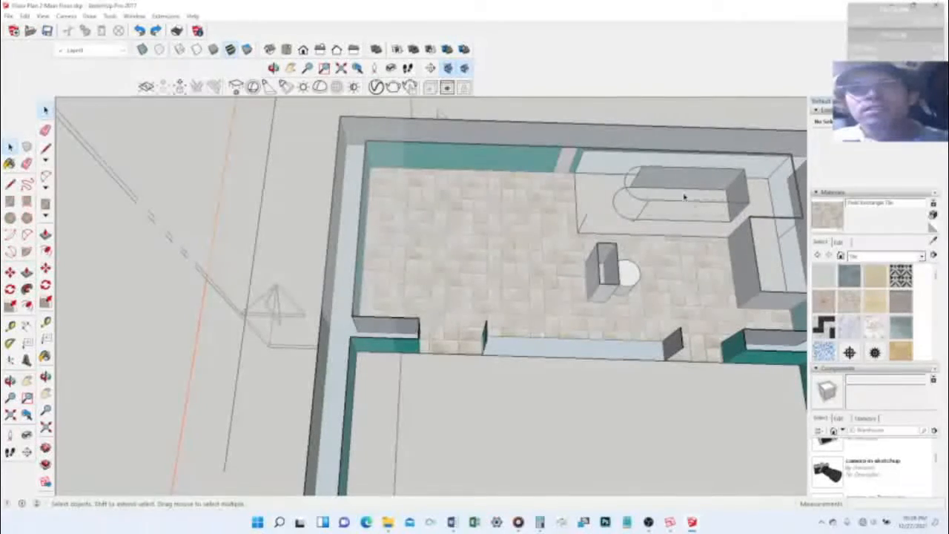
Step: Delete the basin's lower curved edge and its straight upper front edge
{"action": "triple_click", "coordinate": [613, 169]}
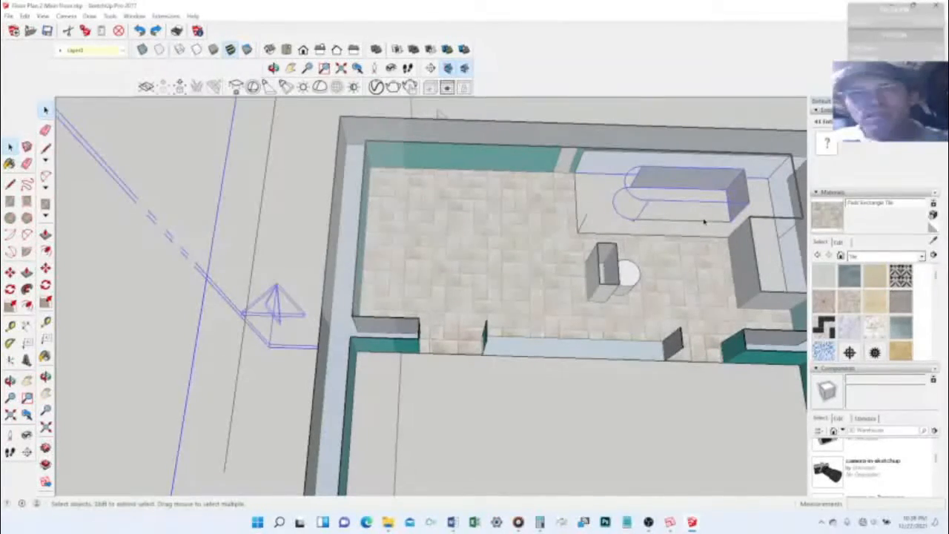
{"action": "left_click", "coordinate": [632, 210]}
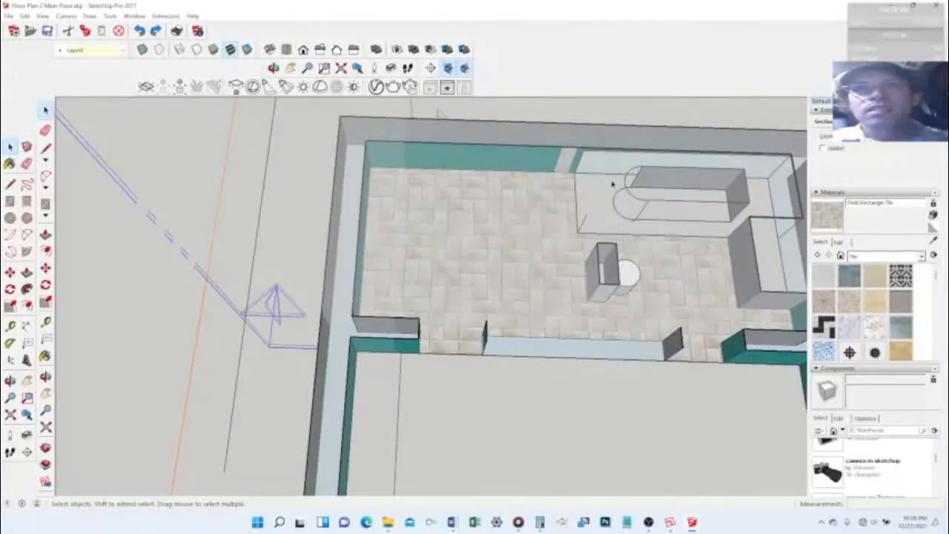
{"action": "left_click", "coordinate": [626, 215]}
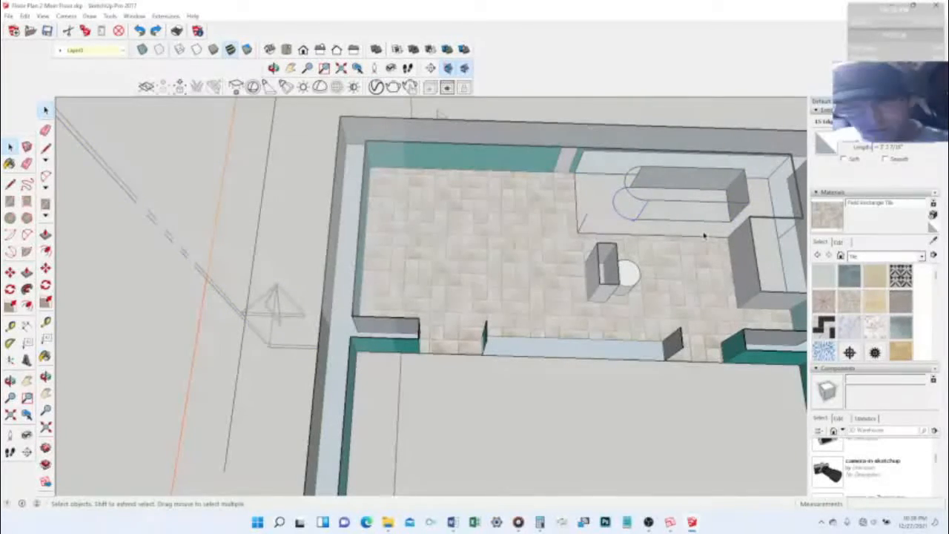
{"action": "key", "text": "Delete"}
{"action": "left_click", "coordinate": [659, 203]}
{"action": "key", "text": "Delete"}
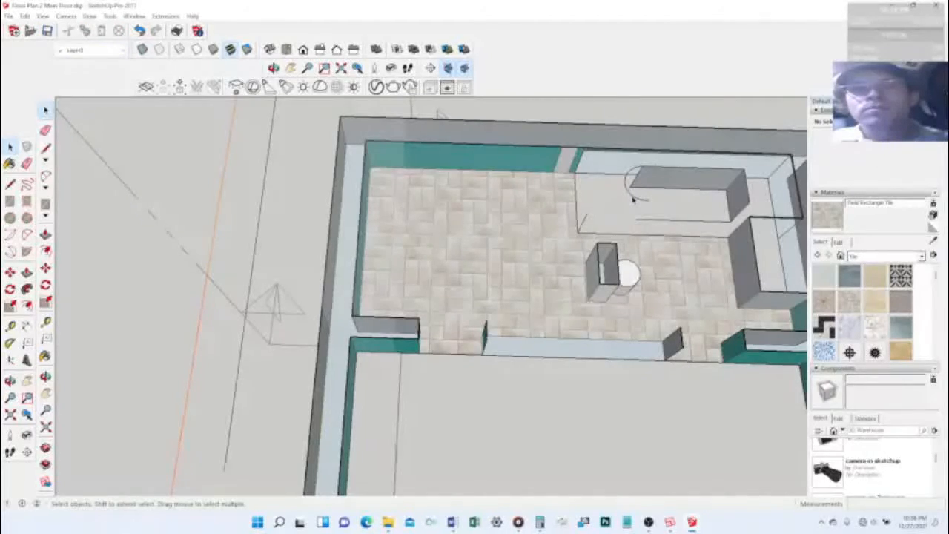
Step: Hide the section plane display so the bathroom shows without the grey overlay
{"action": "scroll", "coordinate": [649, 232], "scroll_direction": "down", "scroll_amount": 3}
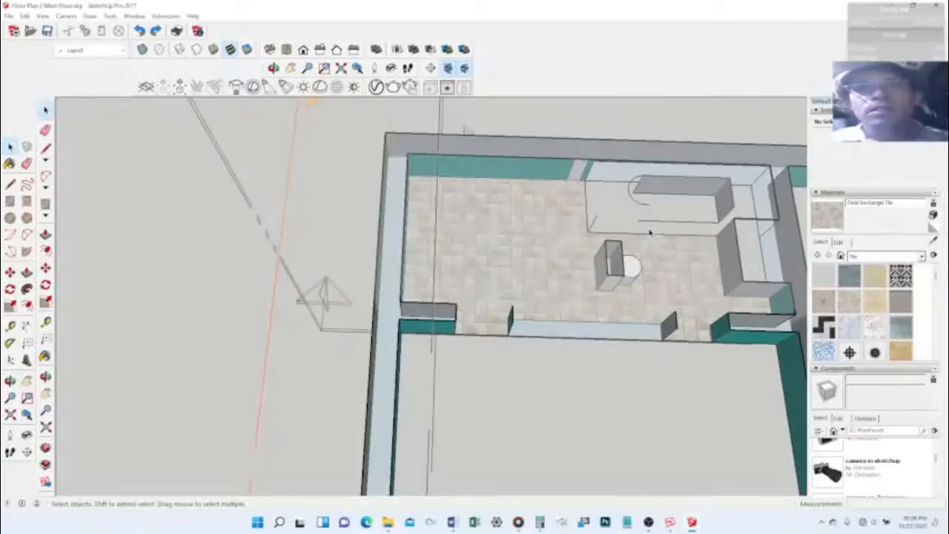
{"action": "scroll", "coordinate": [673, 245], "scroll_direction": "up", "scroll_amount": 4}
{"action": "scroll", "coordinate": [673, 246], "scroll_direction": "down", "scroll_amount": 4}
{"action": "scroll", "coordinate": [673, 245], "scroll_direction": "up", "scroll_amount": 3}
{"action": "scroll", "coordinate": [673, 245], "scroll_direction": "down", "scroll_amount": 2}
{"action": "scroll", "coordinate": [631, 236], "scroll_direction": "up", "scroll_amount": 3}
{"action": "scroll", "coordinate": [631, 236], "scroll_direction": "down", "scroll_amount": 3}
{"action": "scroll", "coordinate": [631, 235], "scroll_direction": "up", "scroll_amount": 3}
{"action": "scroll", "coordinate": [631, 236], "scroll_direction": "down", "scroll_amount": 2}
{"action": "scroll", "coordinate": [631, 236], "scroll_direction": "up", "scroll_amount": 1}
{"action": "left_click", "coordinate": [464, 68]}
{"action": "left_click", "coordinate": [464, 68]}
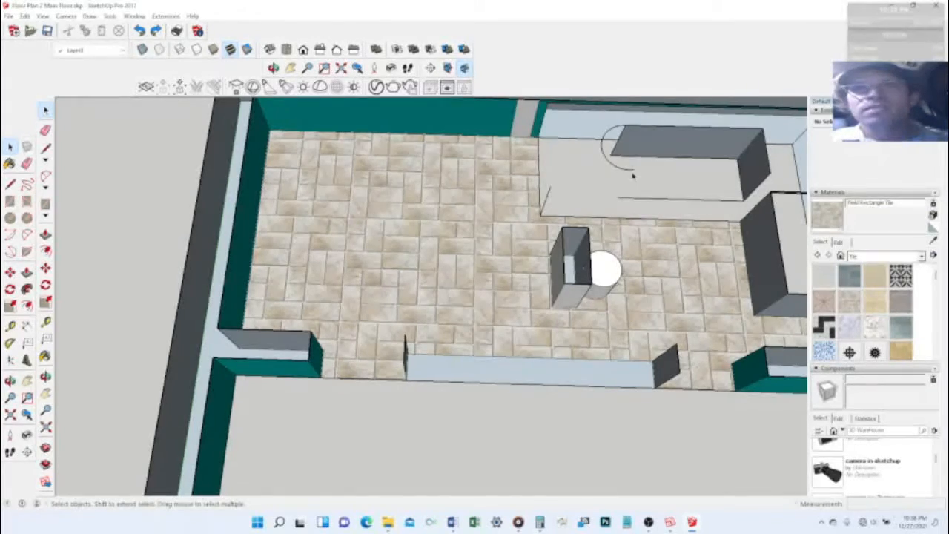
Step: Try to delete the basin's remaining arc, back face and loose edges, and undo the deletions
{"action": "left_click", "coordinate": [603, 156]}
{"action": "key", "text": "Delete"}
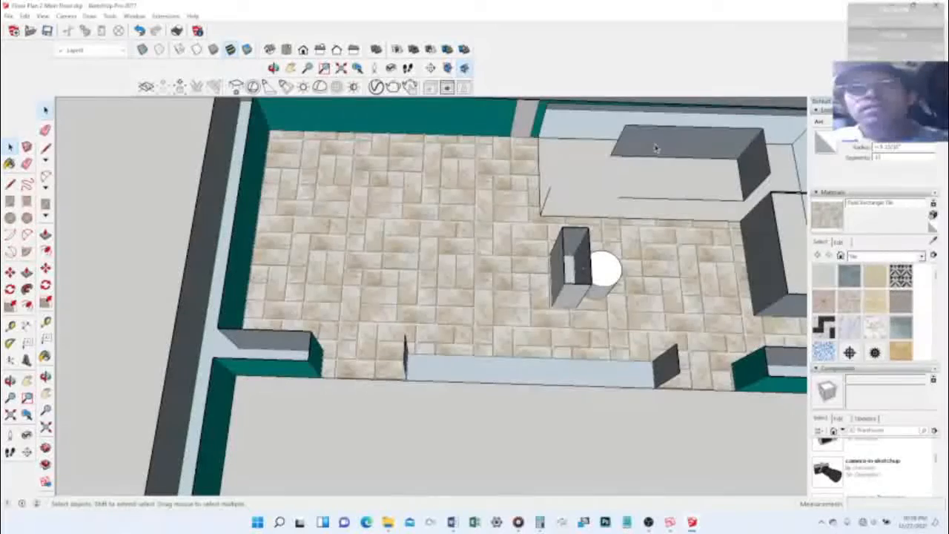
{"action": "left_click", "coordinate": [657, 147]}
{"action": "key", "text": "Delete"}
{"action": "left_click", "coordinate": [699, 129]}
{"action": "key", "text": "Delete"}
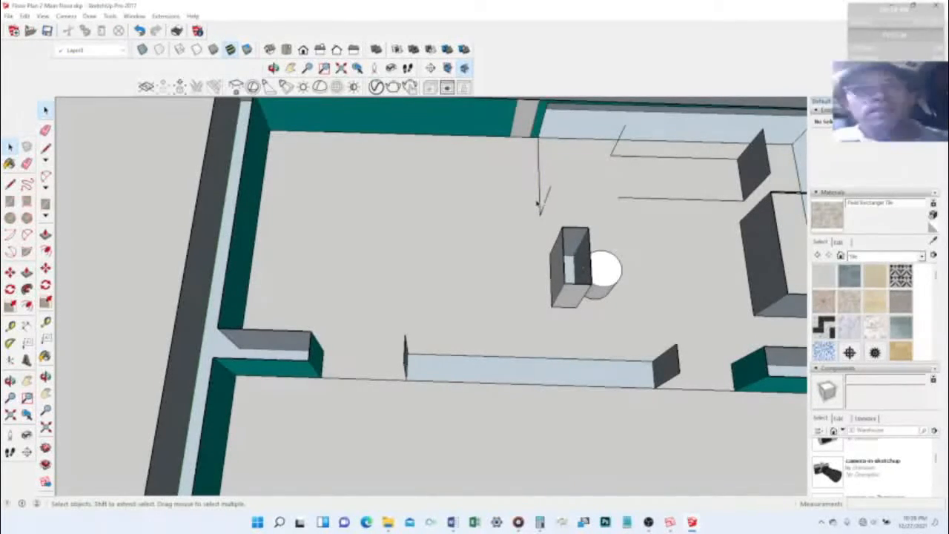
{"action": "left_click", "coordinate": [692, 229]}
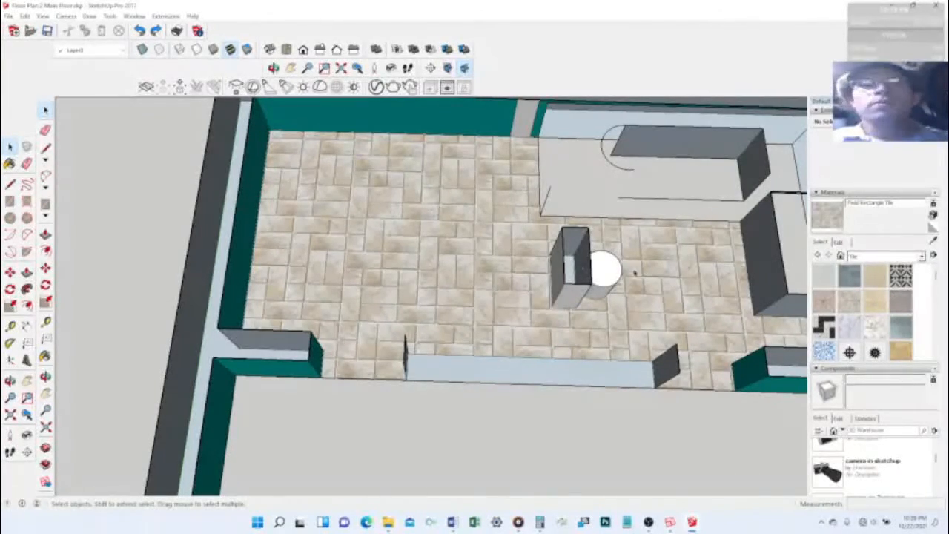
Step: Delete the toilet with its tank from the middle of the tiled floor
{"action": "left_click_drag", "start_coordinate": [538, 225], "coordinate": [661, 318]}
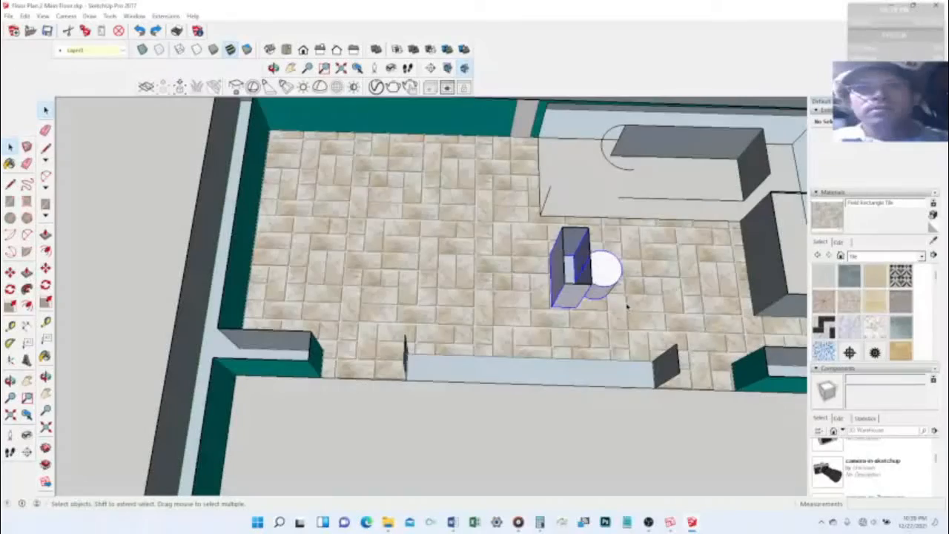
{"action": "key", "text": "Delete"}
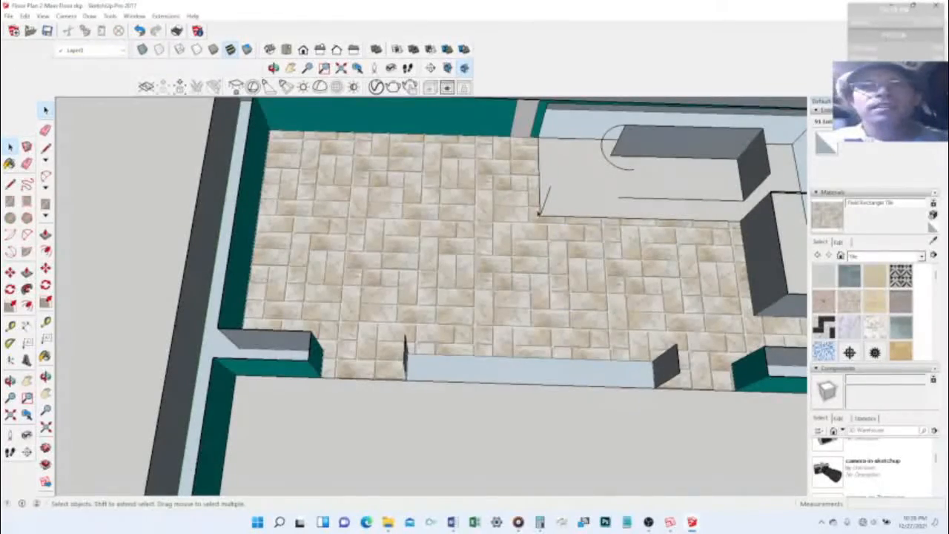
Step: Draw a circle of about 4 11/16" radius on the open tiled floor and paint it with the Metal Embossed material
{"action": "key", "text": "c"}
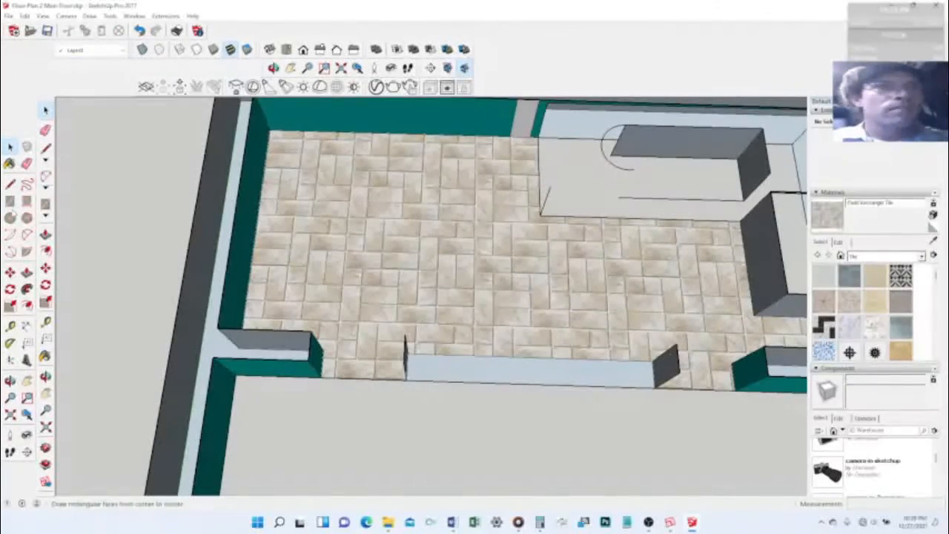
{"action": "left_click", "coordinate": [334, 212]}
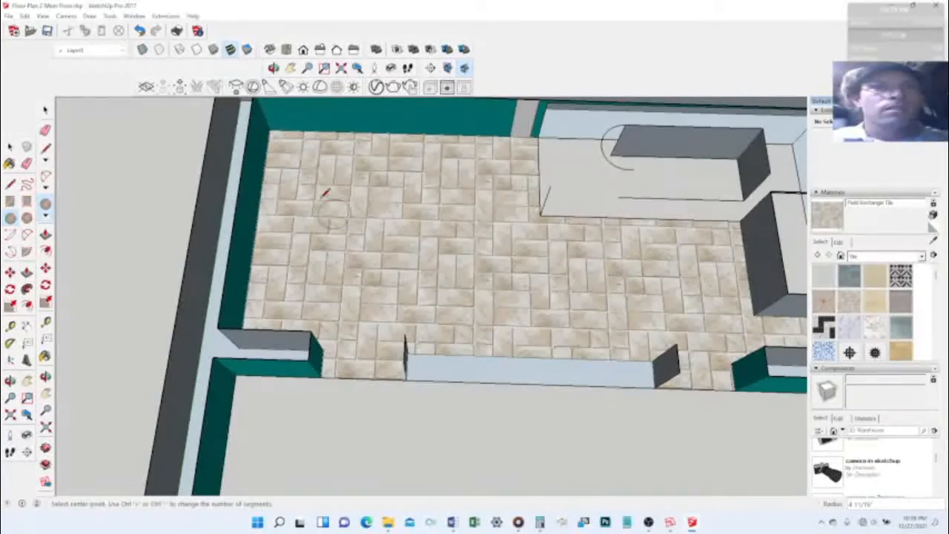
{"action": "key", "text": "b"}
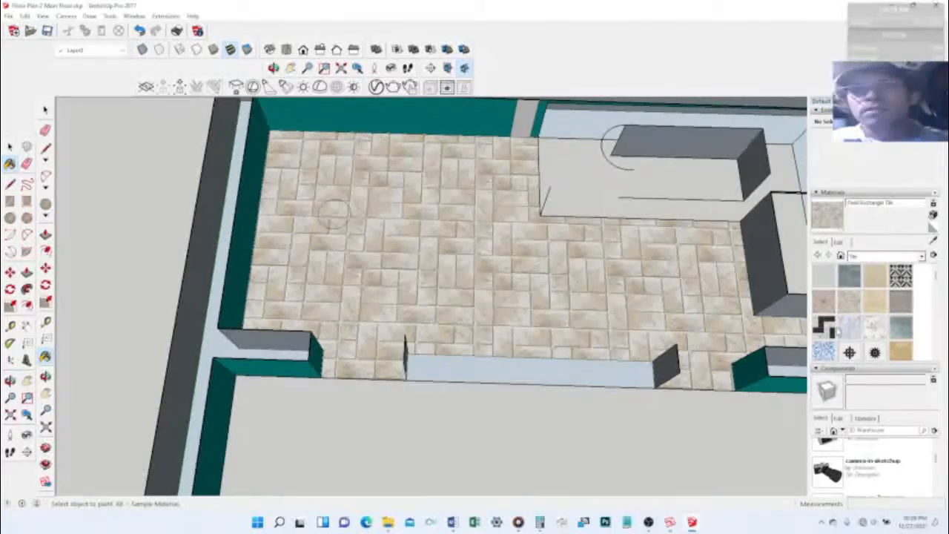
{"action": "left_click", "coordinate": [869, 256]}
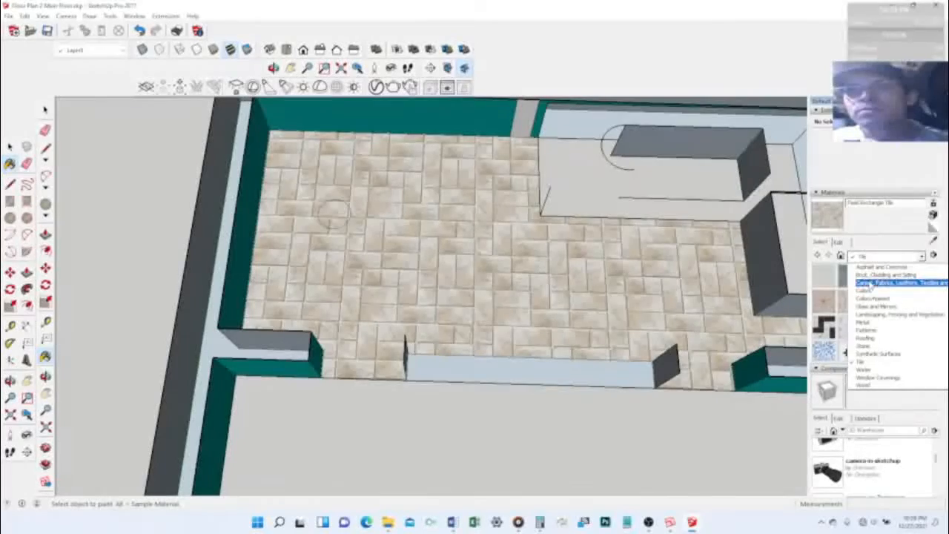
{"action": "left_click", "coordinate": [864, 322]}
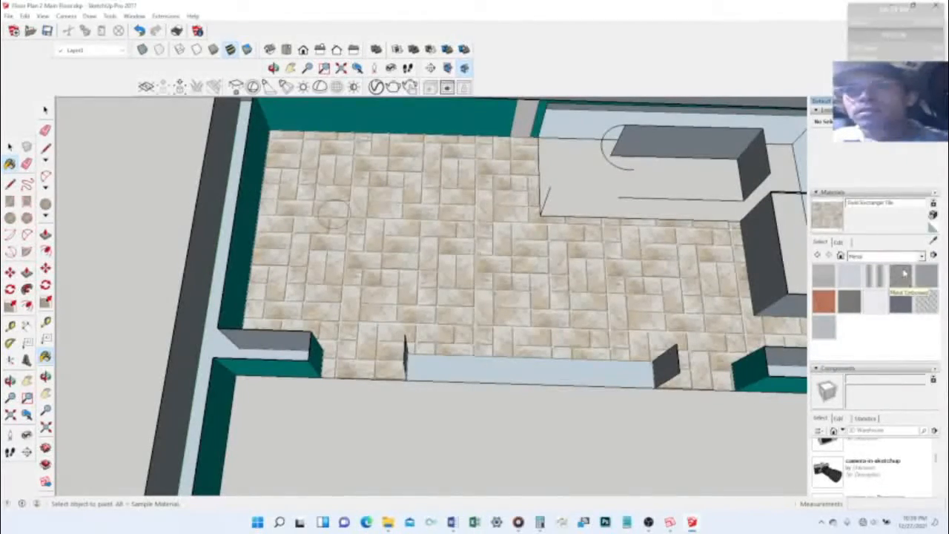
{"action": "left_click", "coordinate": [922, 298]}
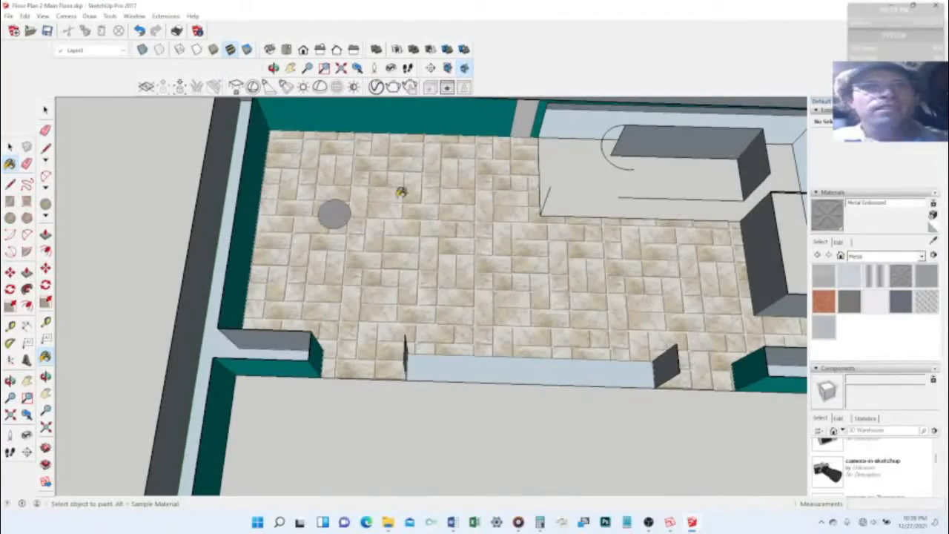
Step: Examine the tiled bathroom and its round metal floor disc from several angles
{"action": "middle_click_drag", "start_coordinate": [402, 205], "coordinate": [496, 138]}
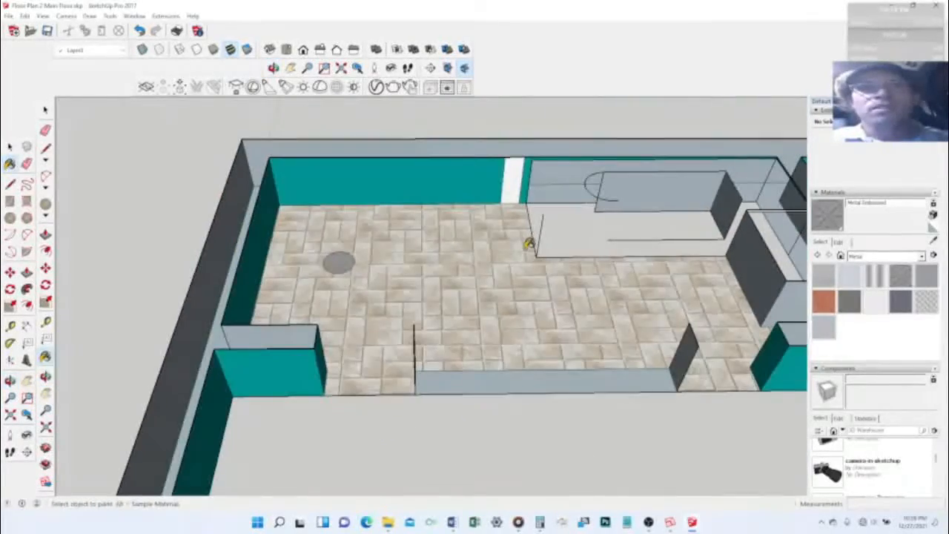
{"action": "mouse_move", "coordinate": [538, 301]}
{"action": "middle_mouse_down"}
{"action": "mouse_move", "coordinate": [485, 186]}
{"action": "mouse_move", "coordinate": [248, 190]}
{"action": "mouse_move", "coordinate": [402, 241]}
{"action": "mouse_move", "coordinate": [491, 292]}
{"action": "mouse_move", "coordinate": [321, 265]}
{"action": "mouse_move", "coordinate": [440, 338]}
{"action": "mouse_move", "coordinate": [419, 286]}
{"action": "middle_mouse_up"}
{"action": "key", "text": "b"}
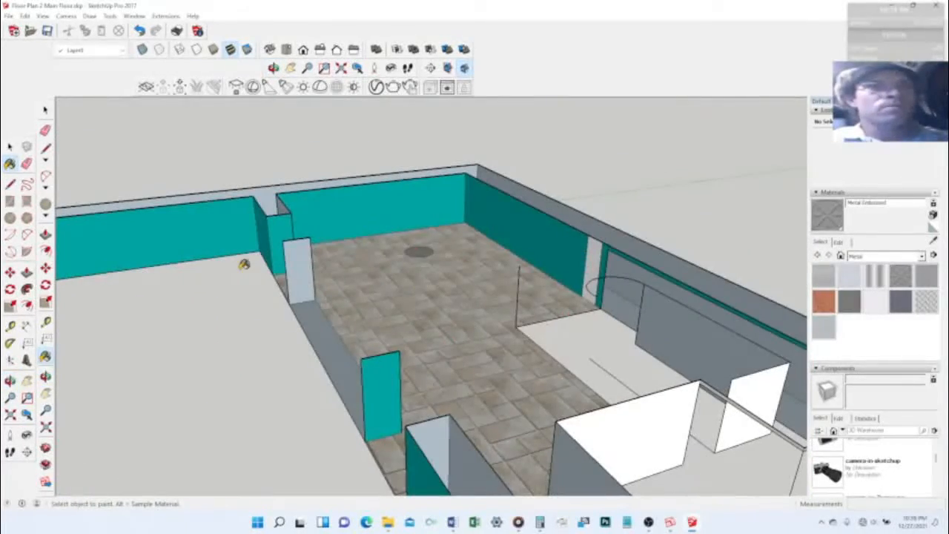
{"action": "mouse_move", "coordinate": [324, 274]}
{"action": "middle_mouse_down"}
{"action": "mouse_move", "coordinate": [156, 246]}
{"action": "mouse_move", "coordinate": [305, 250]}
{"action": "mouse_move", "coordinate": [451, 307]}
{"action": "mouse_move", "coordinate": [575, 372]}
{"action": "mouse_move", "coordinate": [505, 275]}
{"action": "mouse_move", "coordinate": [489, 290]}
{"action": "mouse_move", "coordinate": [585, 301]}
{"action": "mouse_move", "coordinate": [430, 248]}
{"action": "mouse_move", "coordinate": [339, 265]}
{"action": "mouse_move", "coordinate": [506, 282]}
{"action": "mouse_move", "coordinate": [505, 204]}
{"action": "middle_mouse_up"}
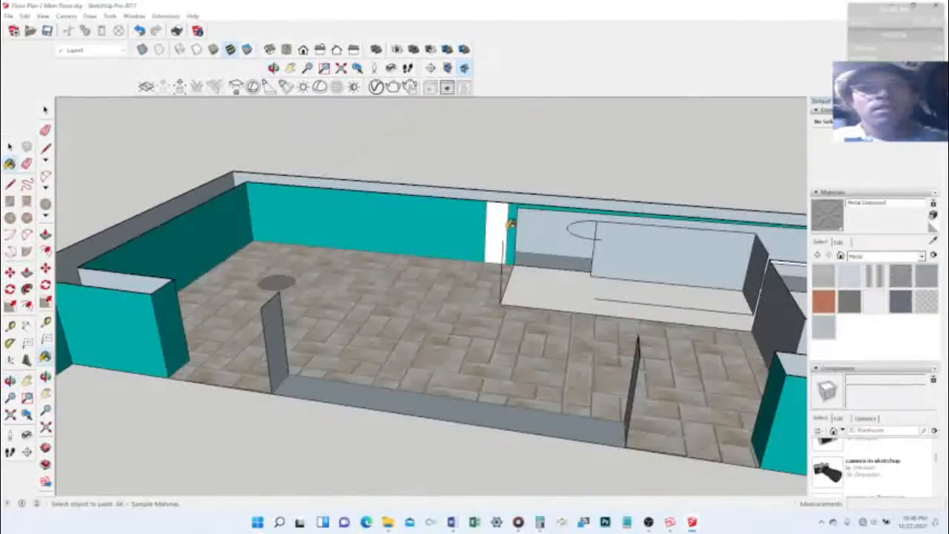
{"action": "middle_click_drag", "start_coordinate": [512, 338], "coordinate": [530, 308]}
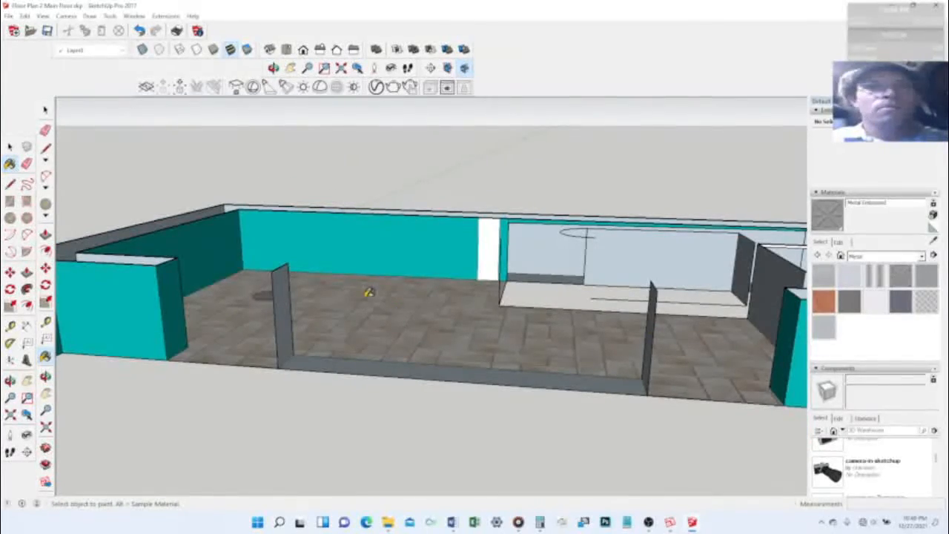
{"action": "mouse_move", "coordinate": [494, 312]}
{"action": "middle_mouse_down"}
{"action": "mouse_move", "coordinate": [511, 358]}
{"action": "mouse_move", "coordinate": [470, 277]}
{"action": "mouse_move", "coordinate": [491, 373]}
{"action": "mouse_move", "coordinate": [394, 383]}
{"action": "mouse_move", "coordinate": [436, 374]}
{"action": "middle_mouse_up"}
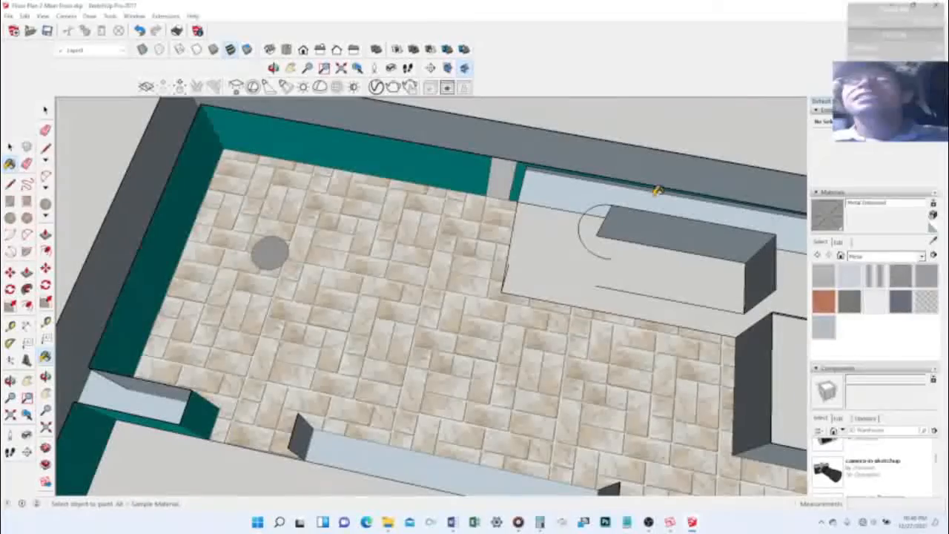
{"action": "middle_click_drag", "start_coordinate": [576, 394], "coordinate": [568, 218]}
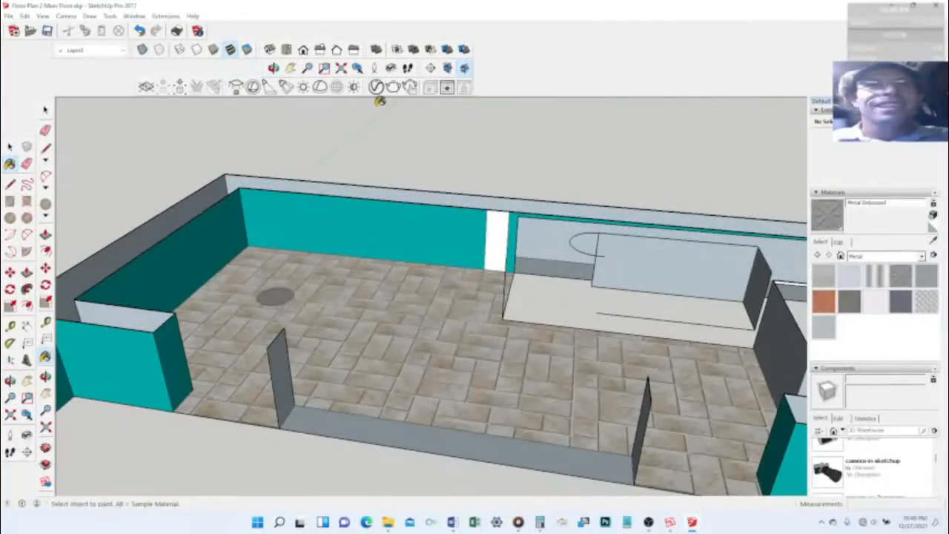